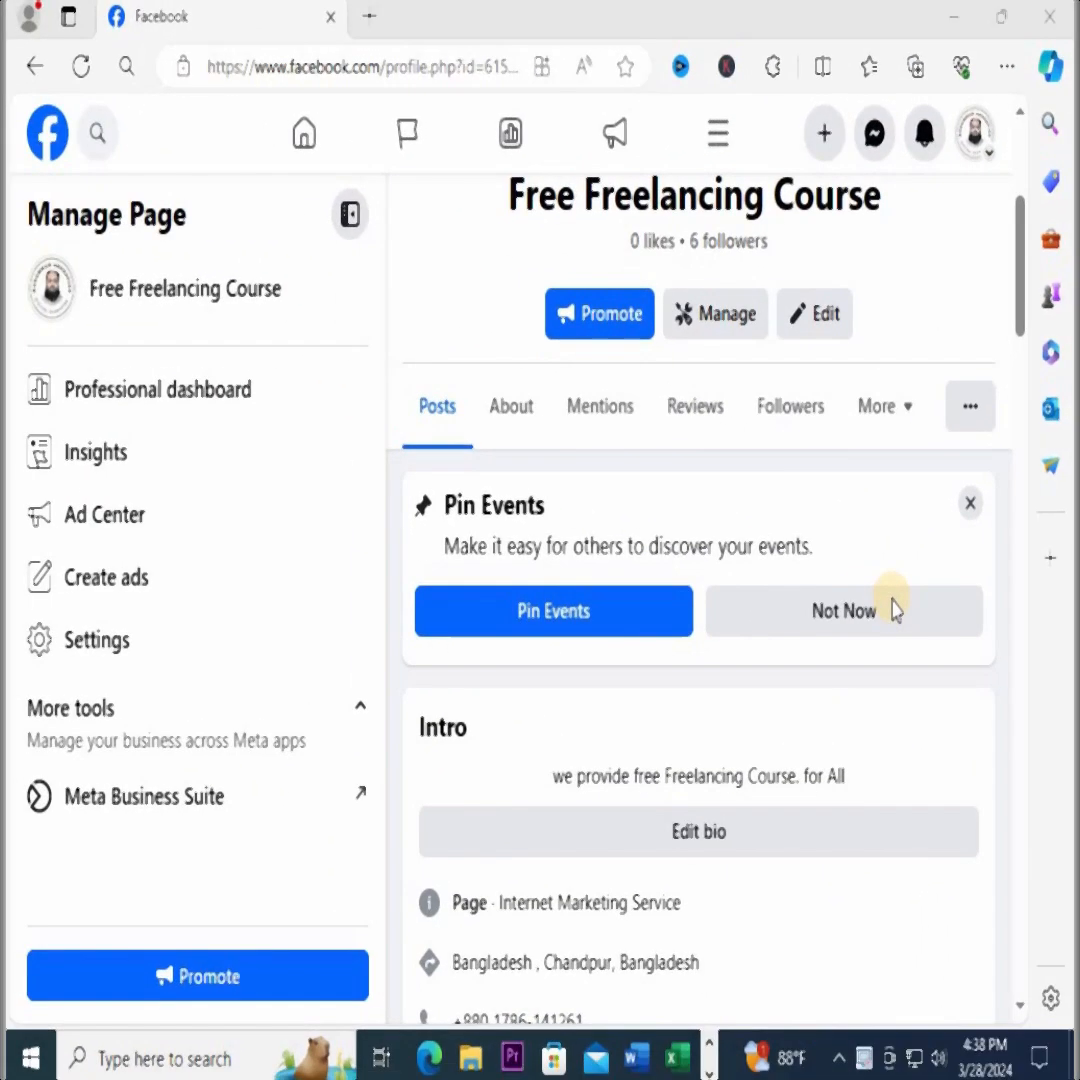
Open the Privacy and legal info section within the Free Freelancing Course page's About information
click(511, 404)
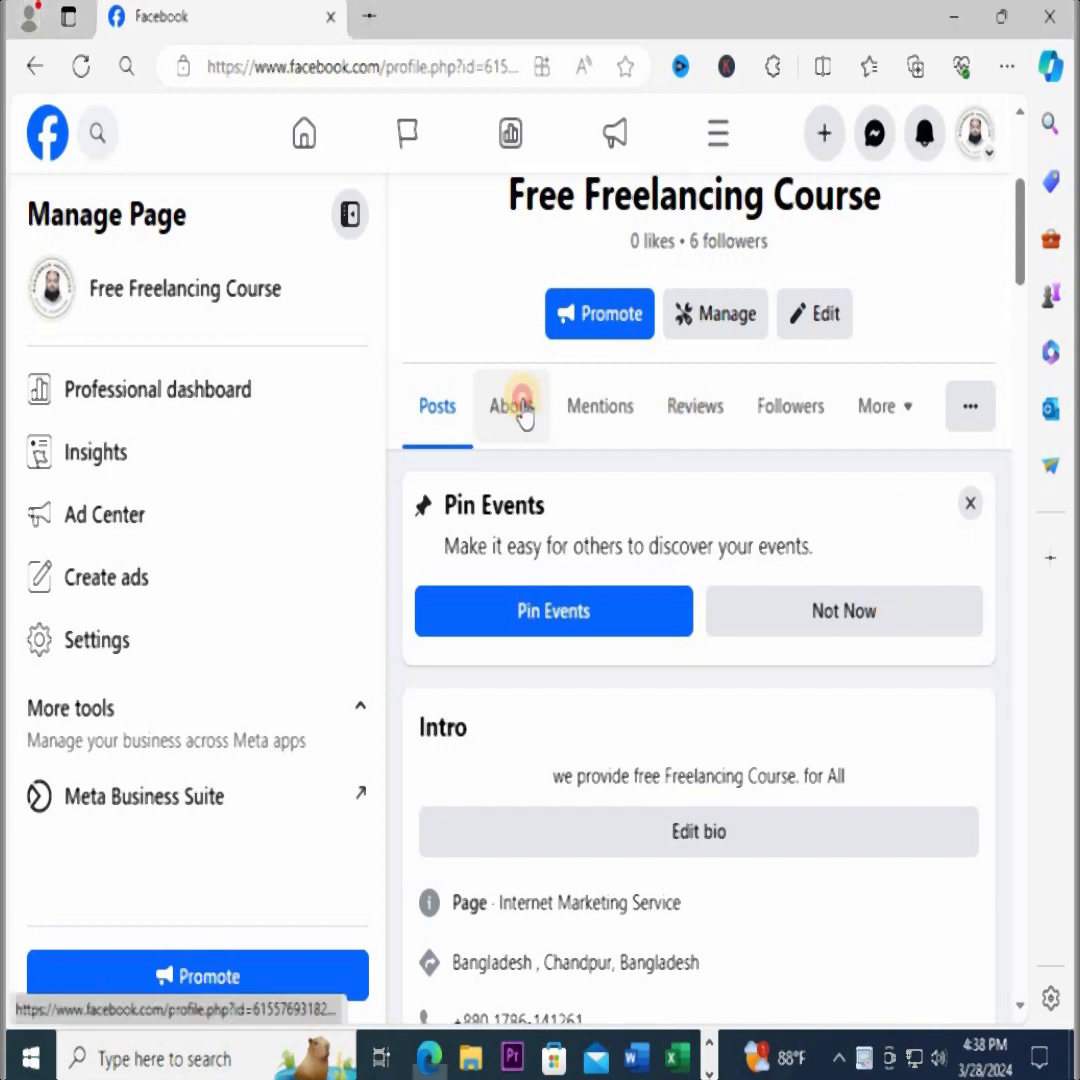
scroll(577, 587, down, 6)
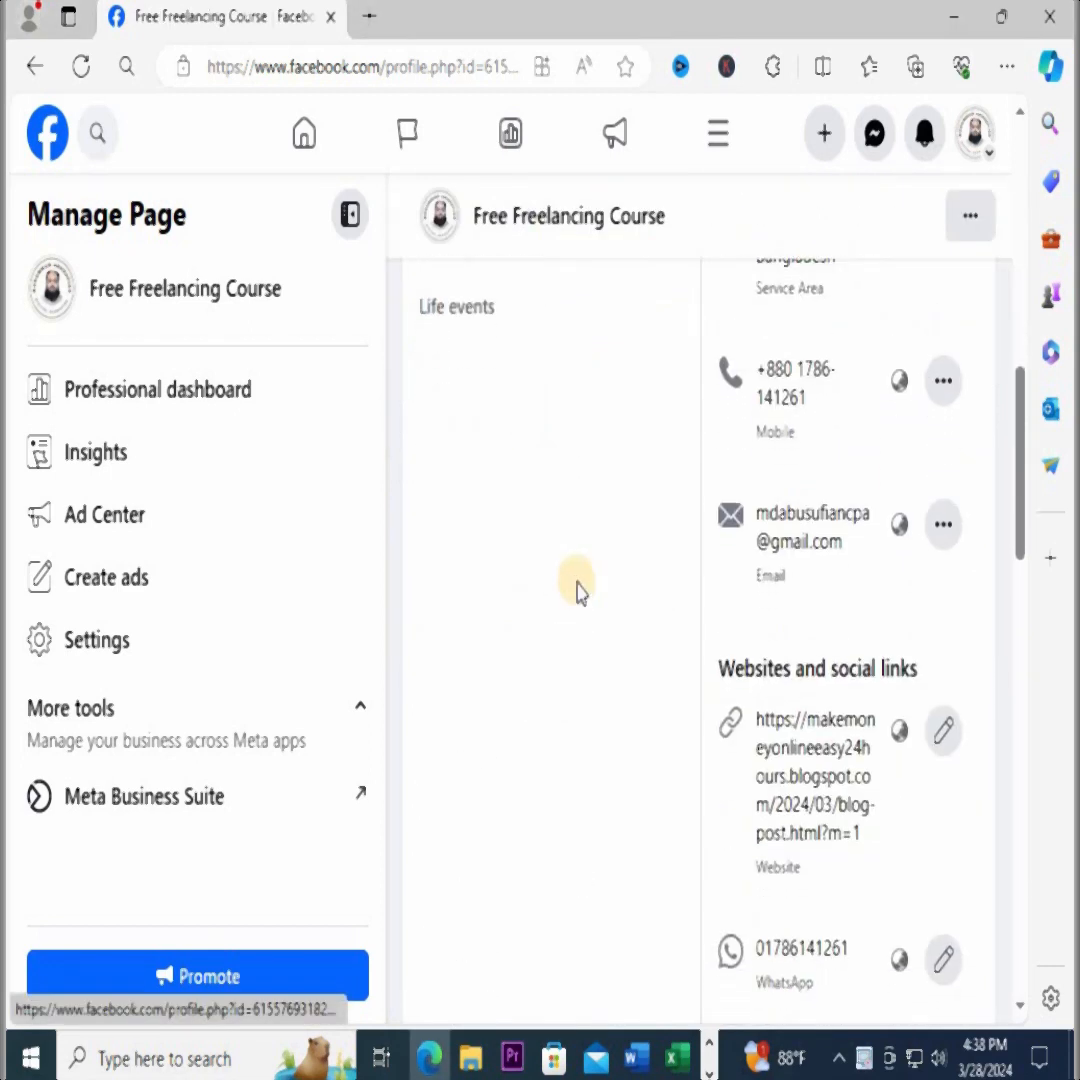
scroll(577, 587, up, 4)
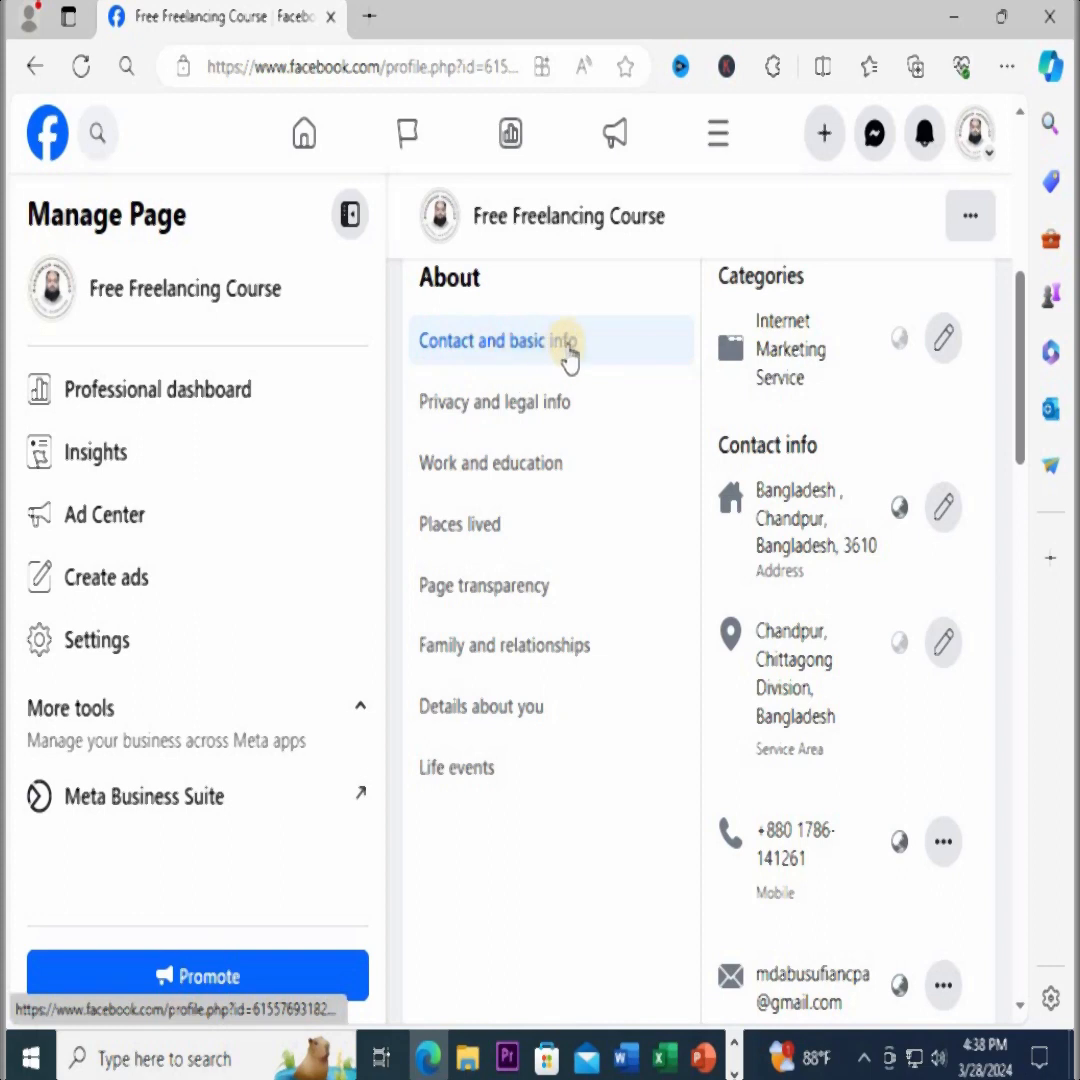
click(517, 423)
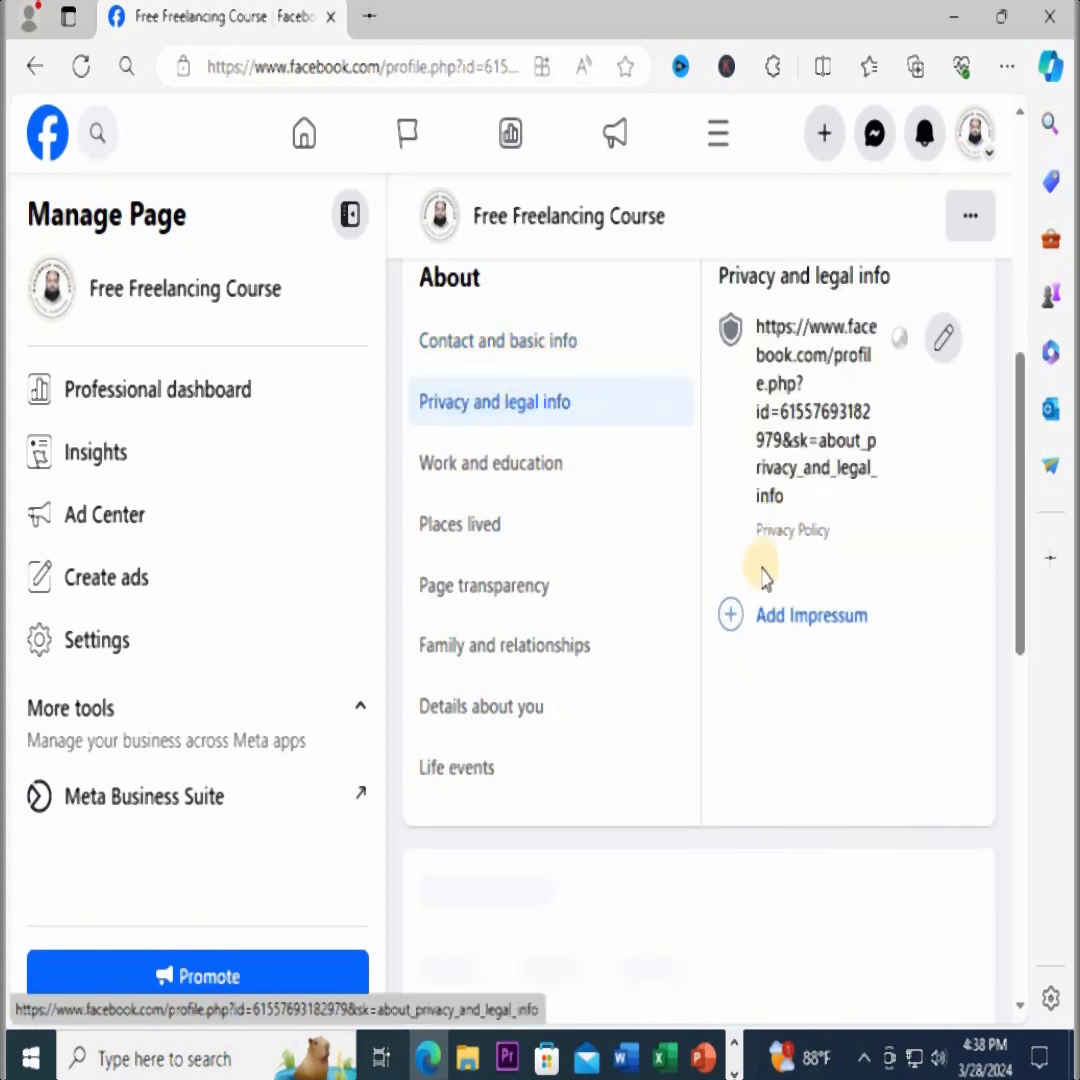
Inspect the Privacy Policy link in its edit form alongside the page's web address, and cancel the edit
click(940, 350)
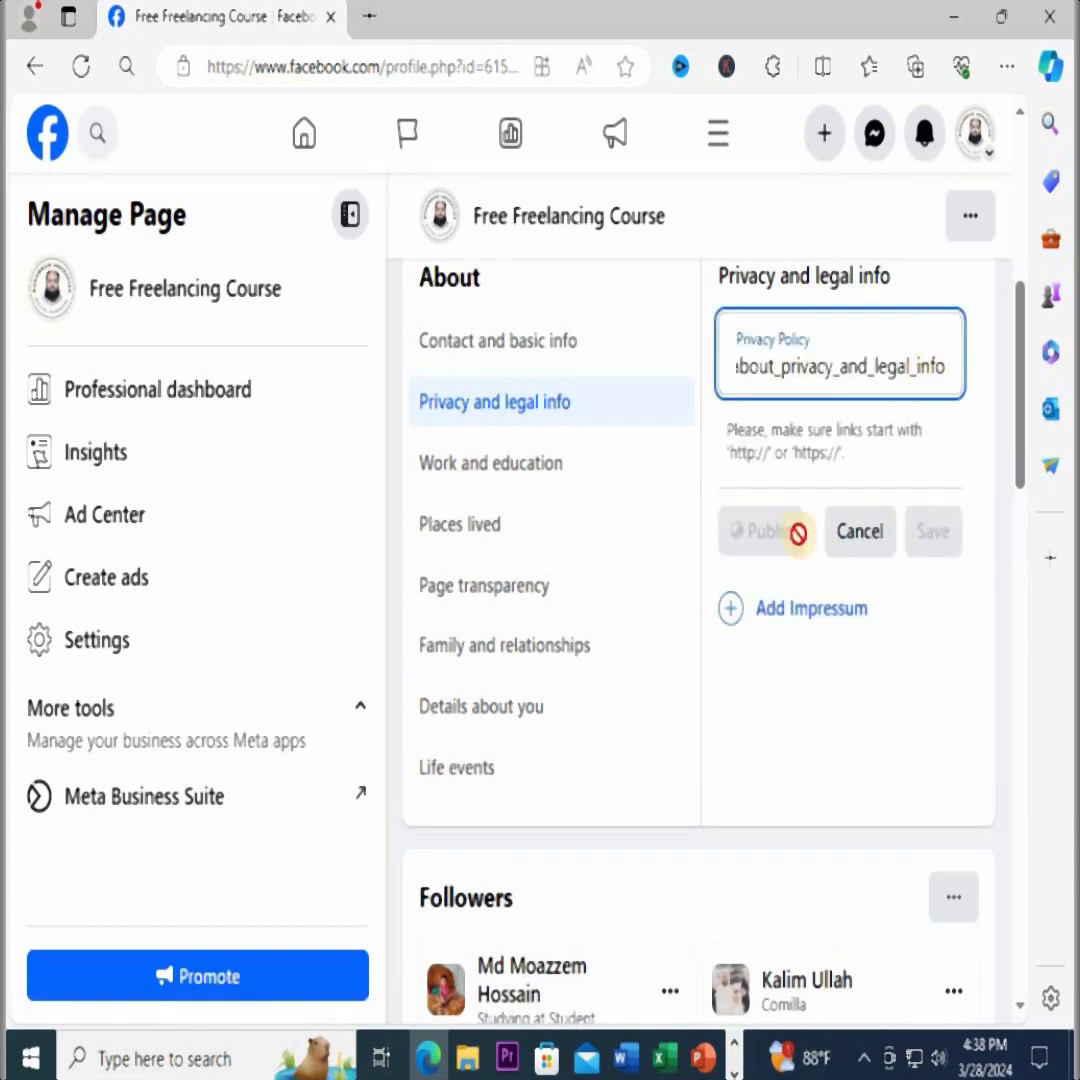
double_click(866, 370)
scroll(820, 526, up, 5)
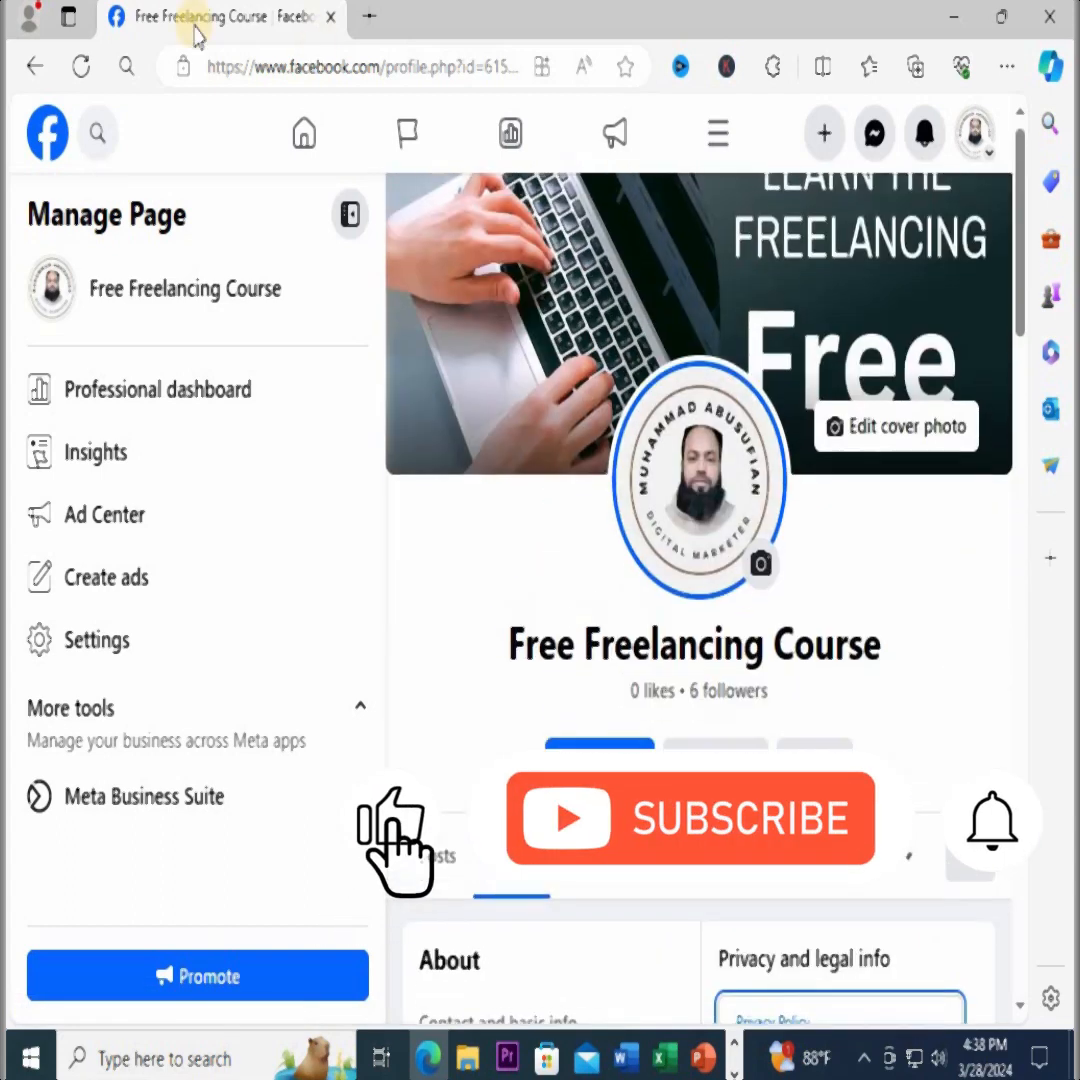
click(316, 68)
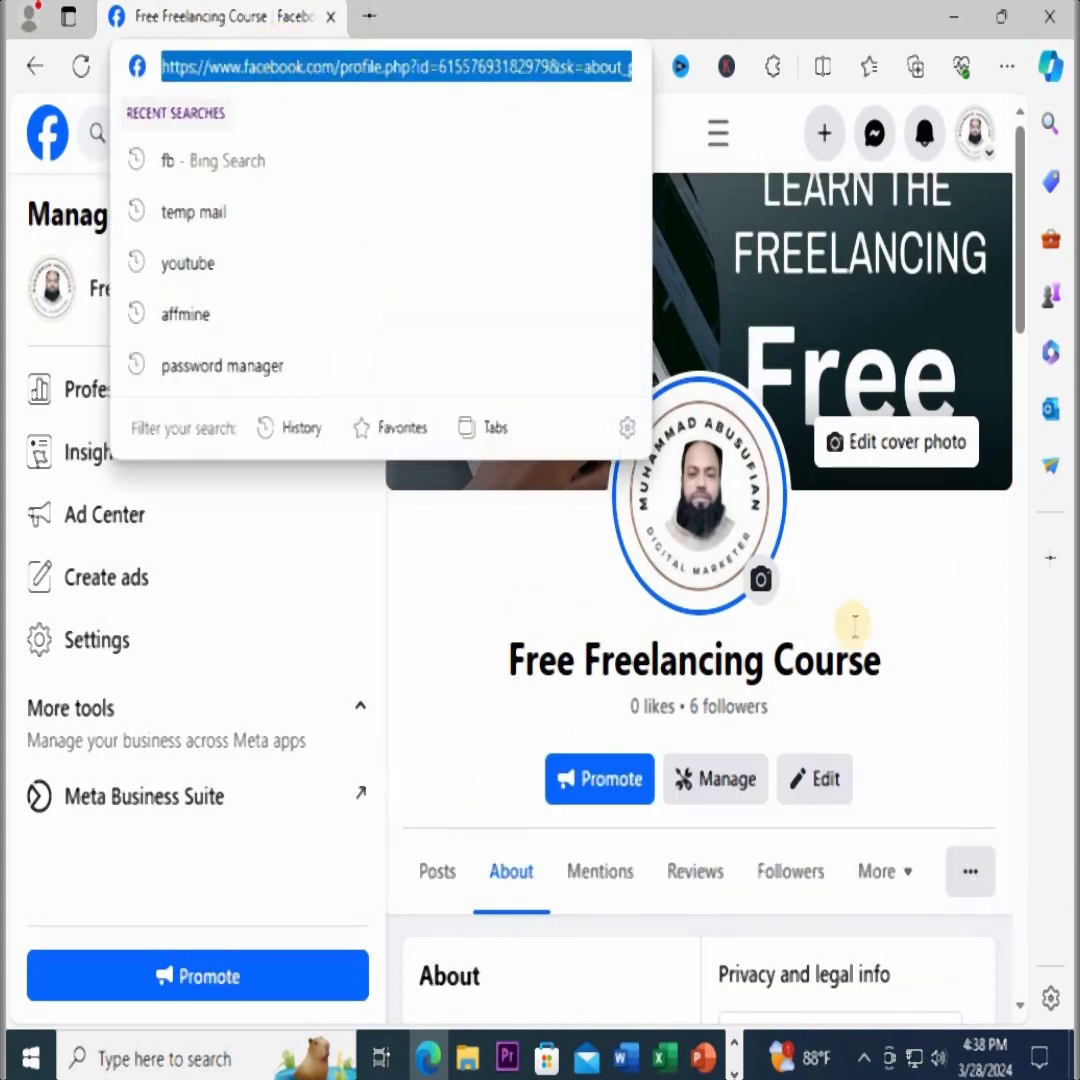
click(925, 630)
scroll(920, 625, down, 4)
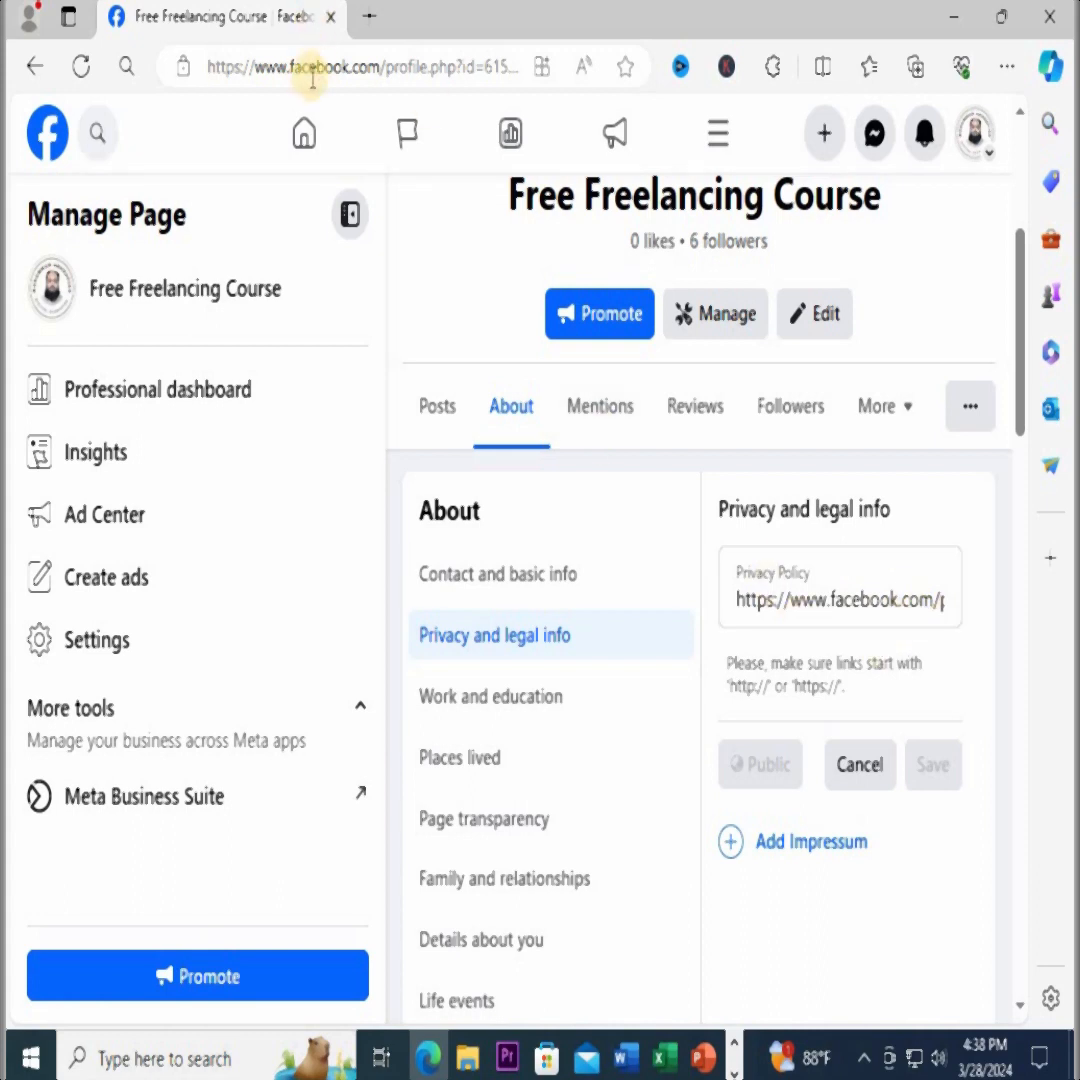
click(860, 764)
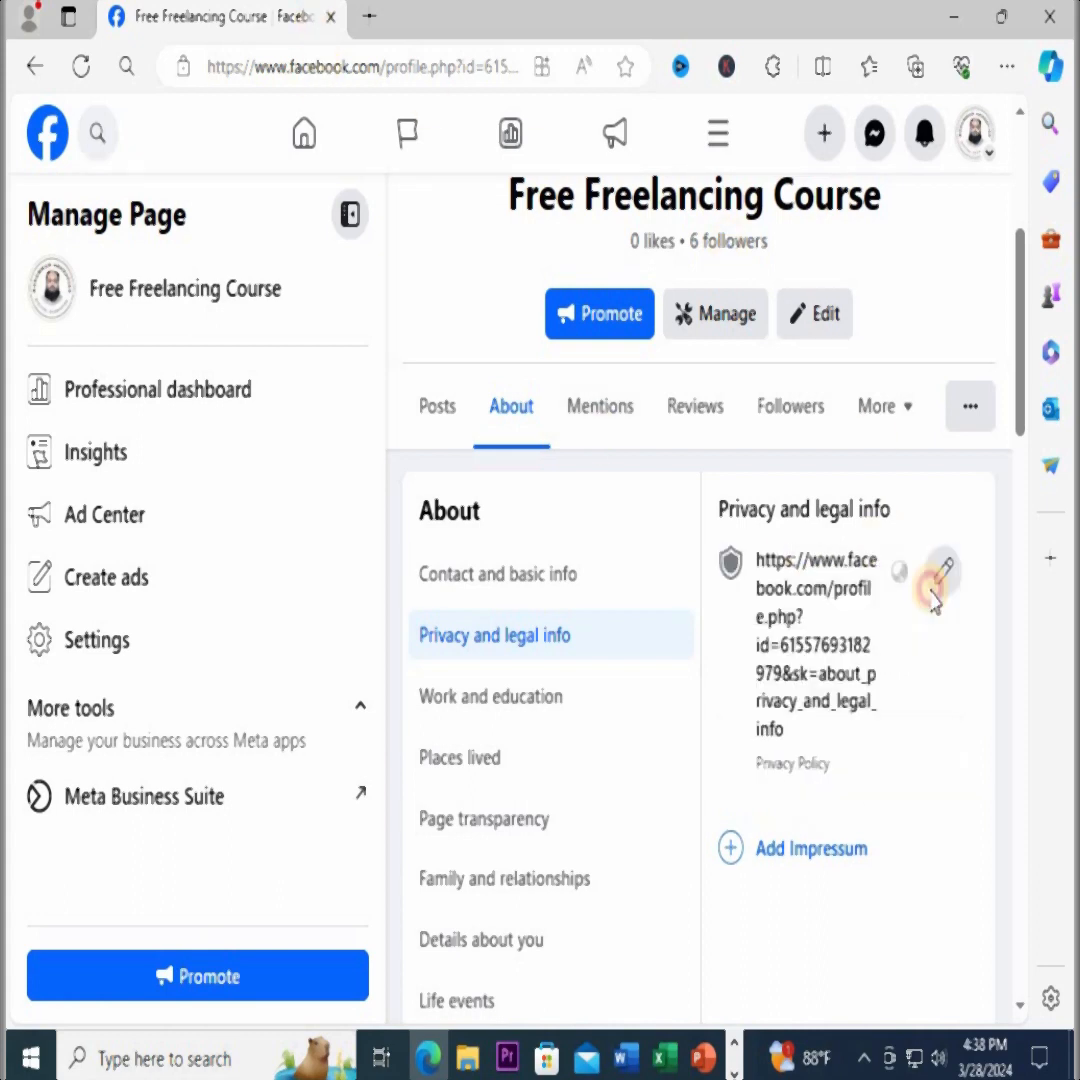
Review the optional Impressum form under Privacy and legal info and cancel it
scroll(918, 718, down, 2)
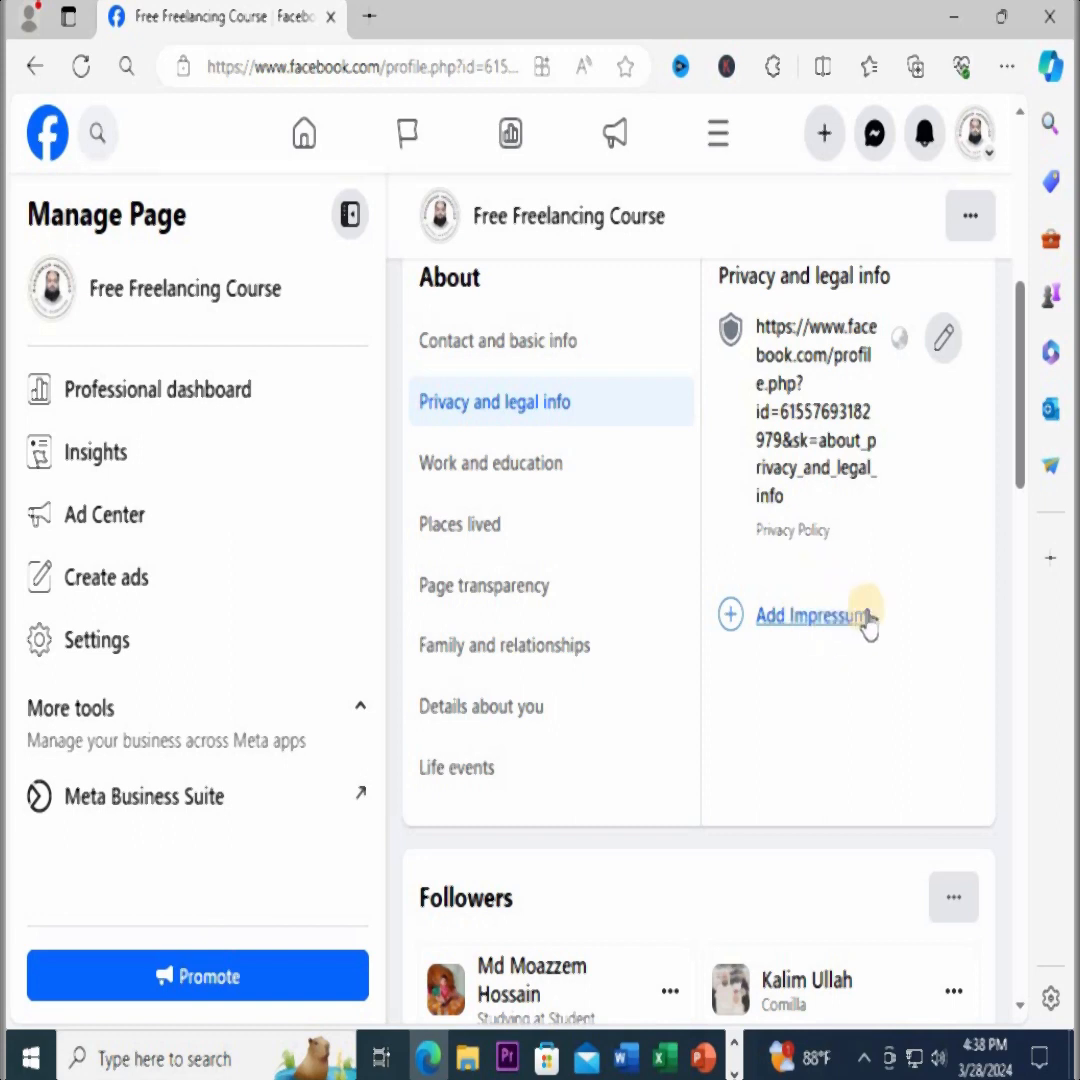
click(826, 620)
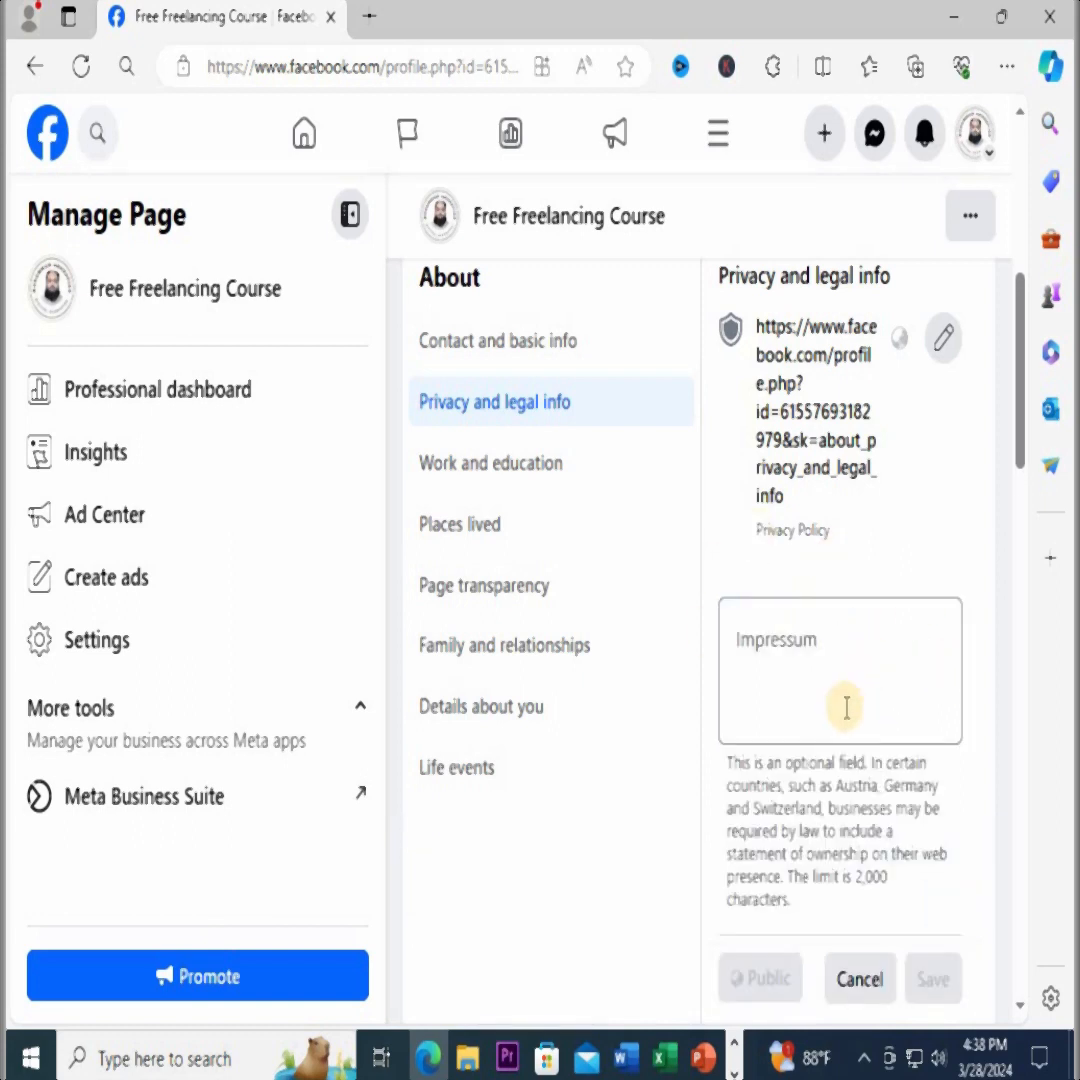
scroll(856, 808, down, 2)
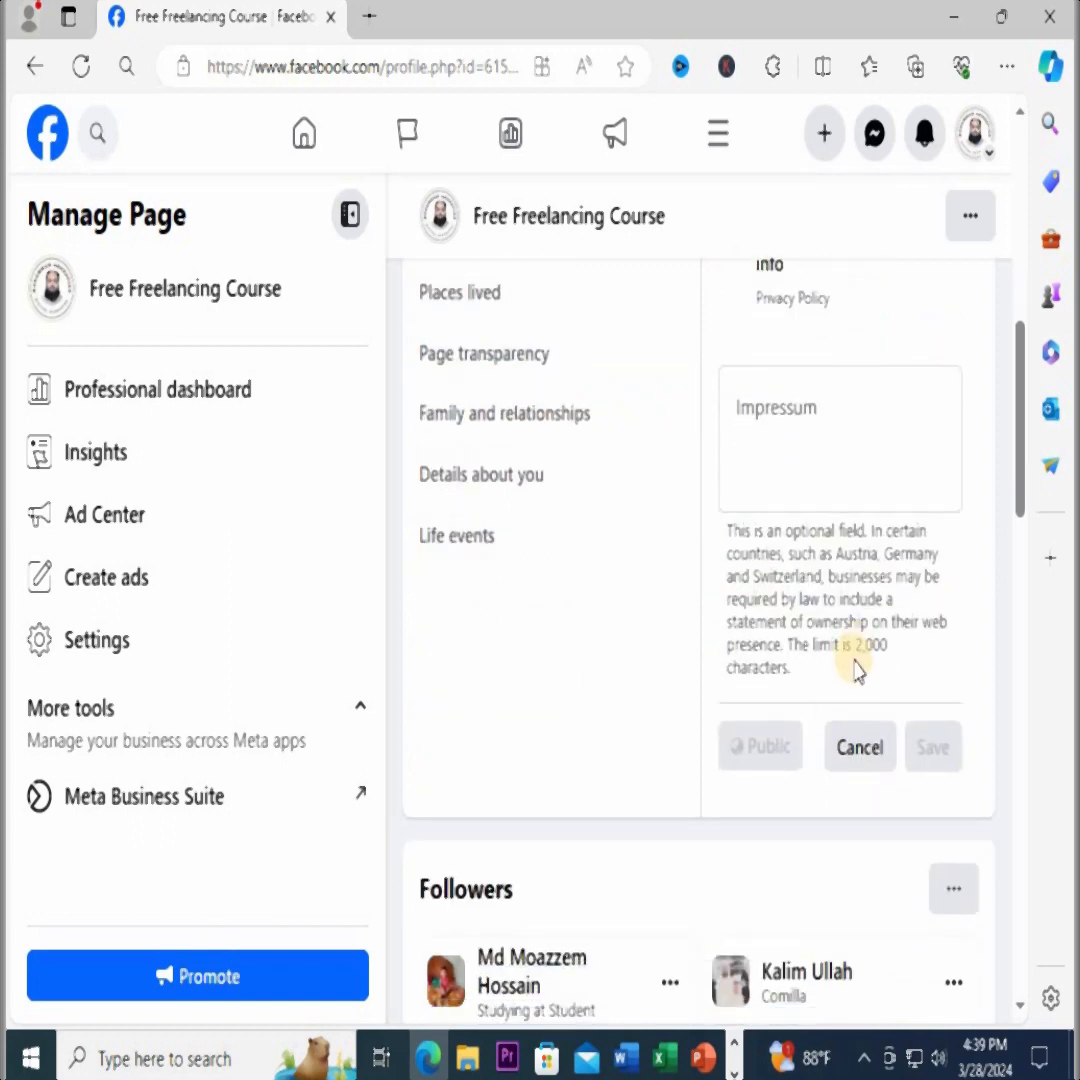
click(862, 749)
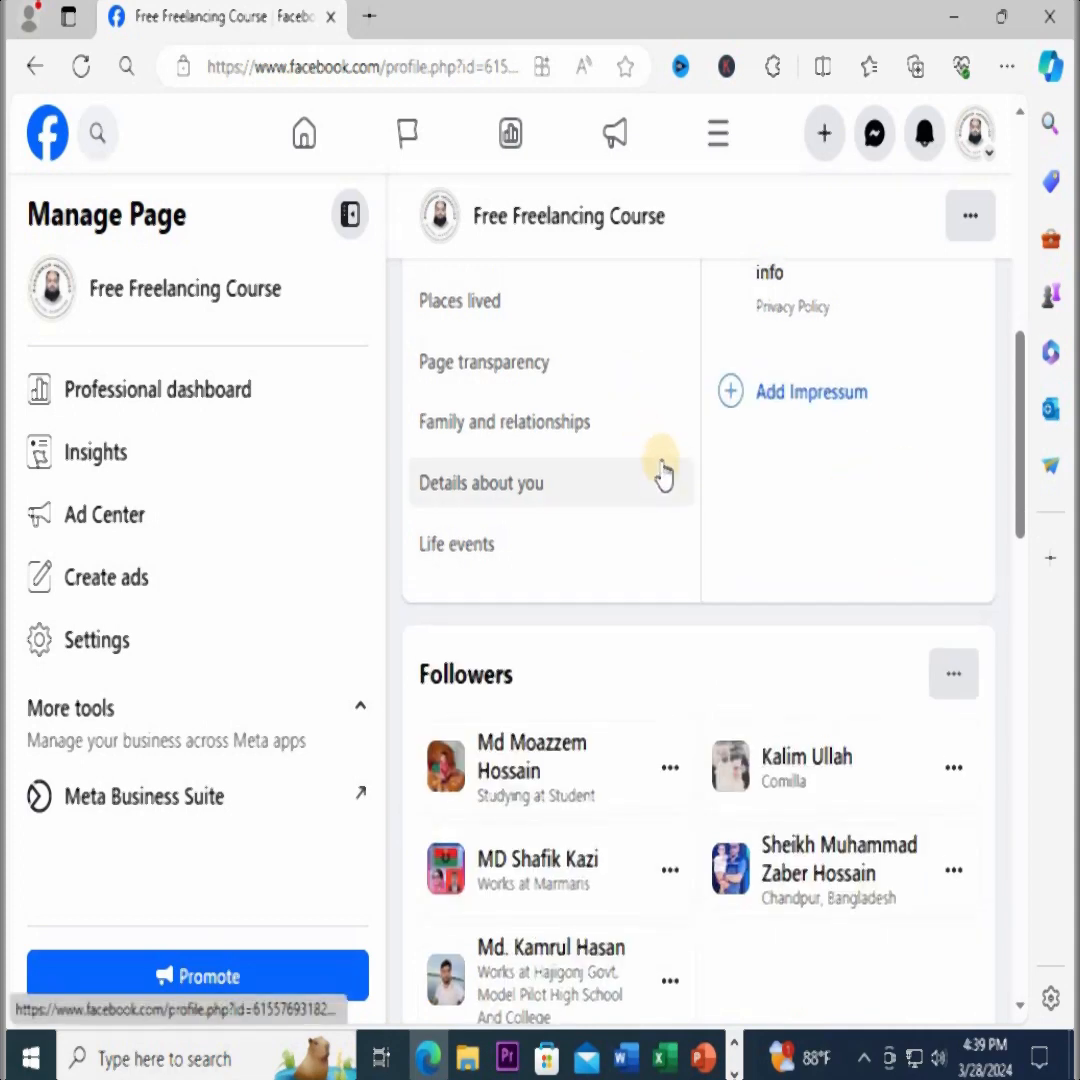
View the "Data Entry" post listed in the page's Life events and return to the About page
scroll(655, 472, up, 2)
click(450, 778)
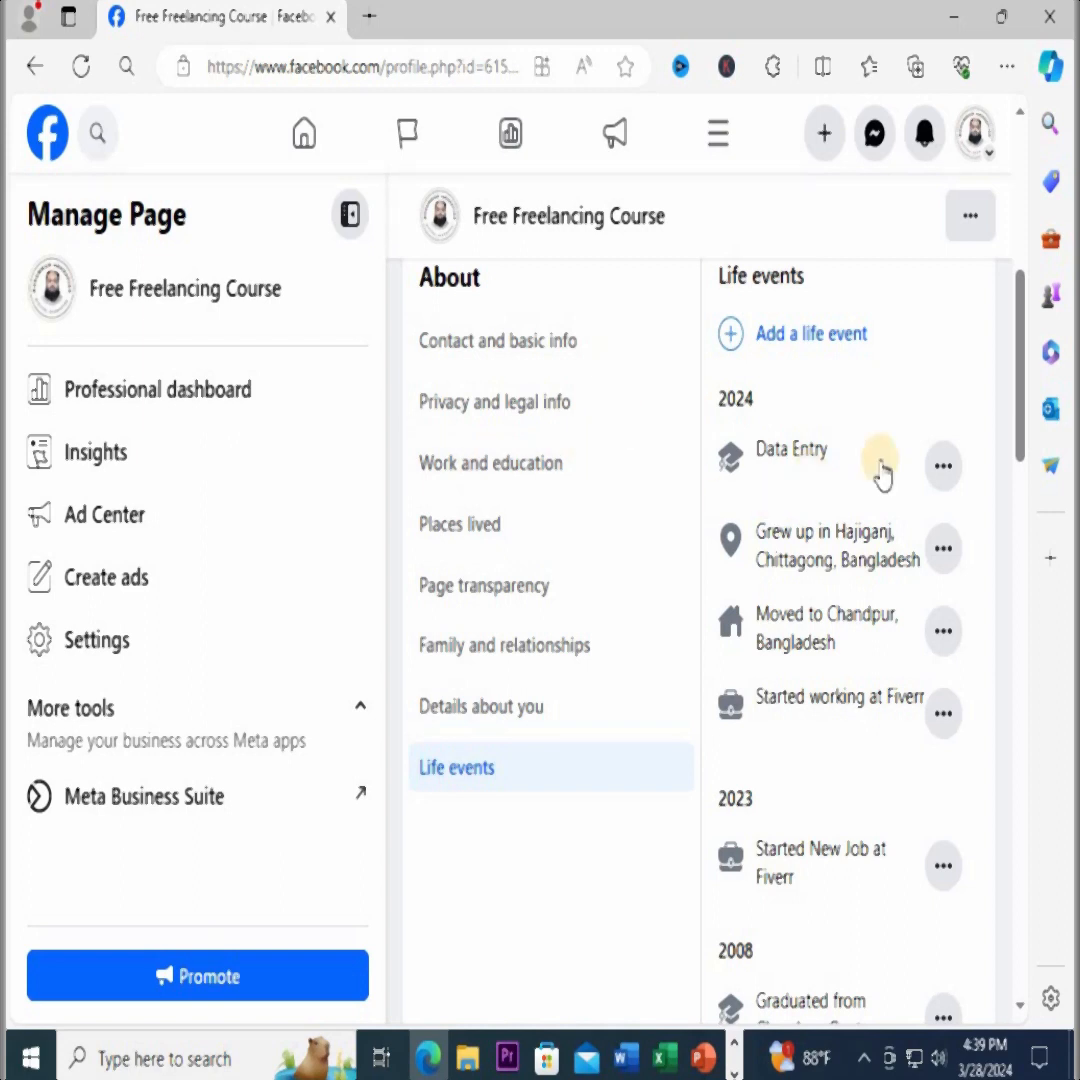
click(790, 449)
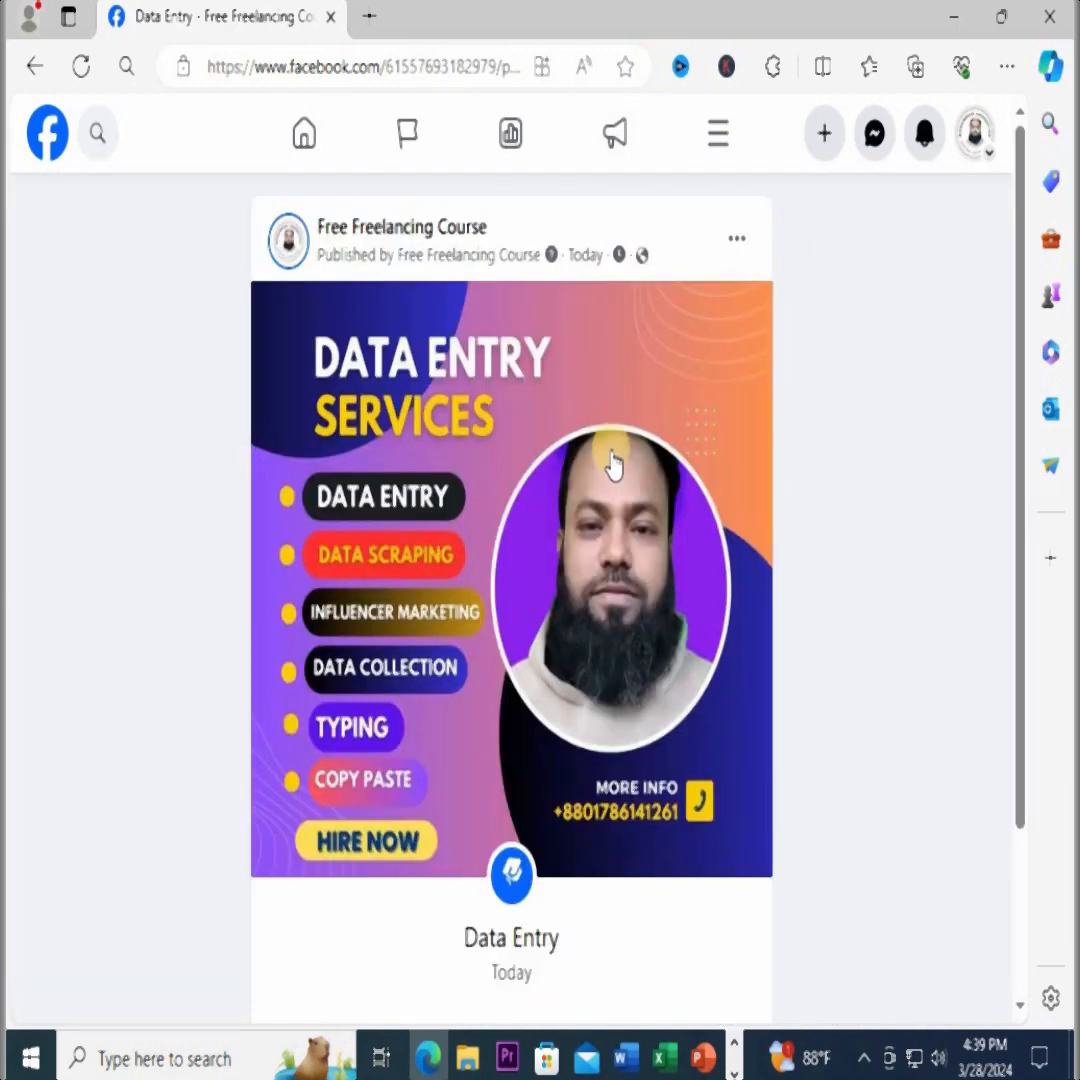
scroll(535, 420, down, 2)
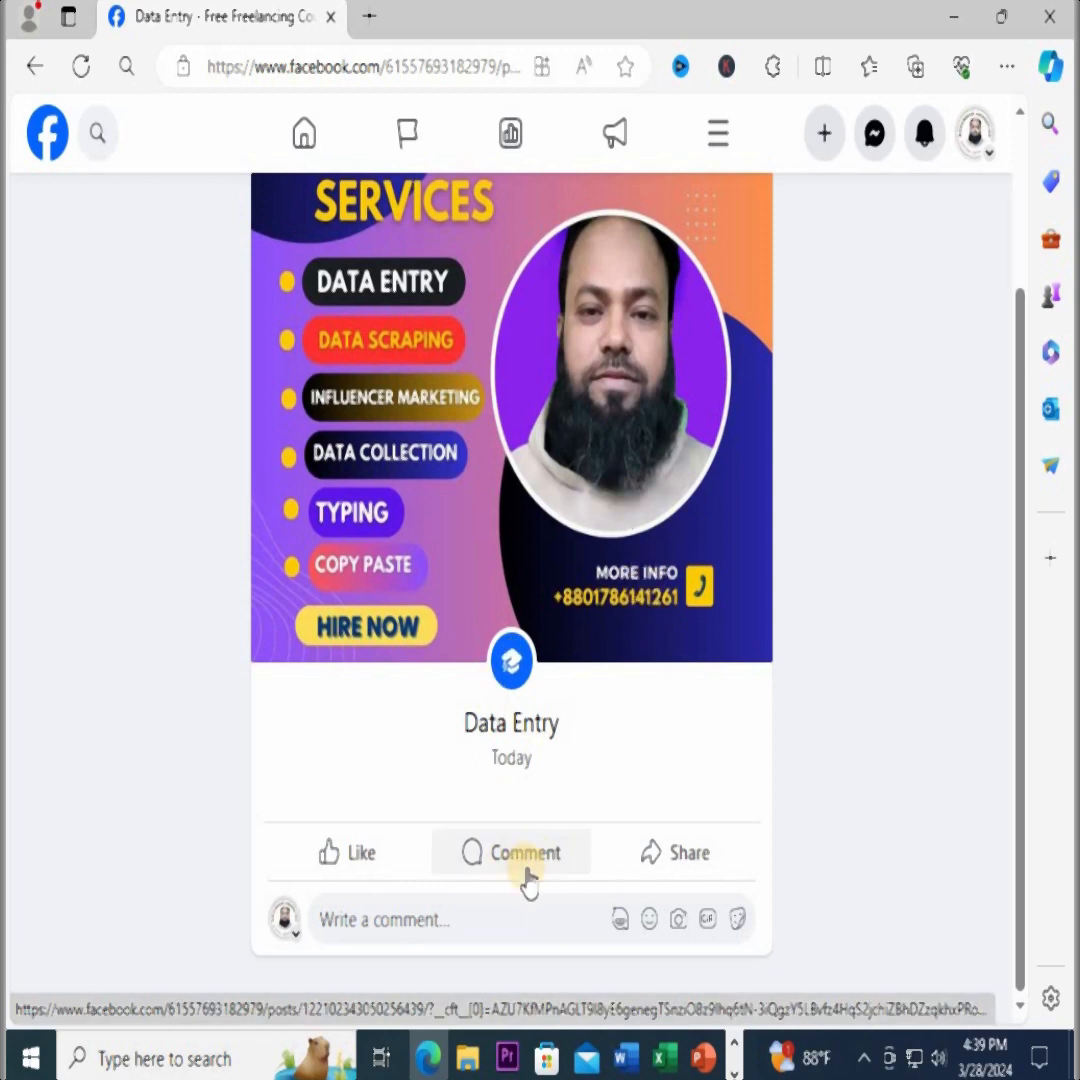
scroll(545, 815, up, 2)
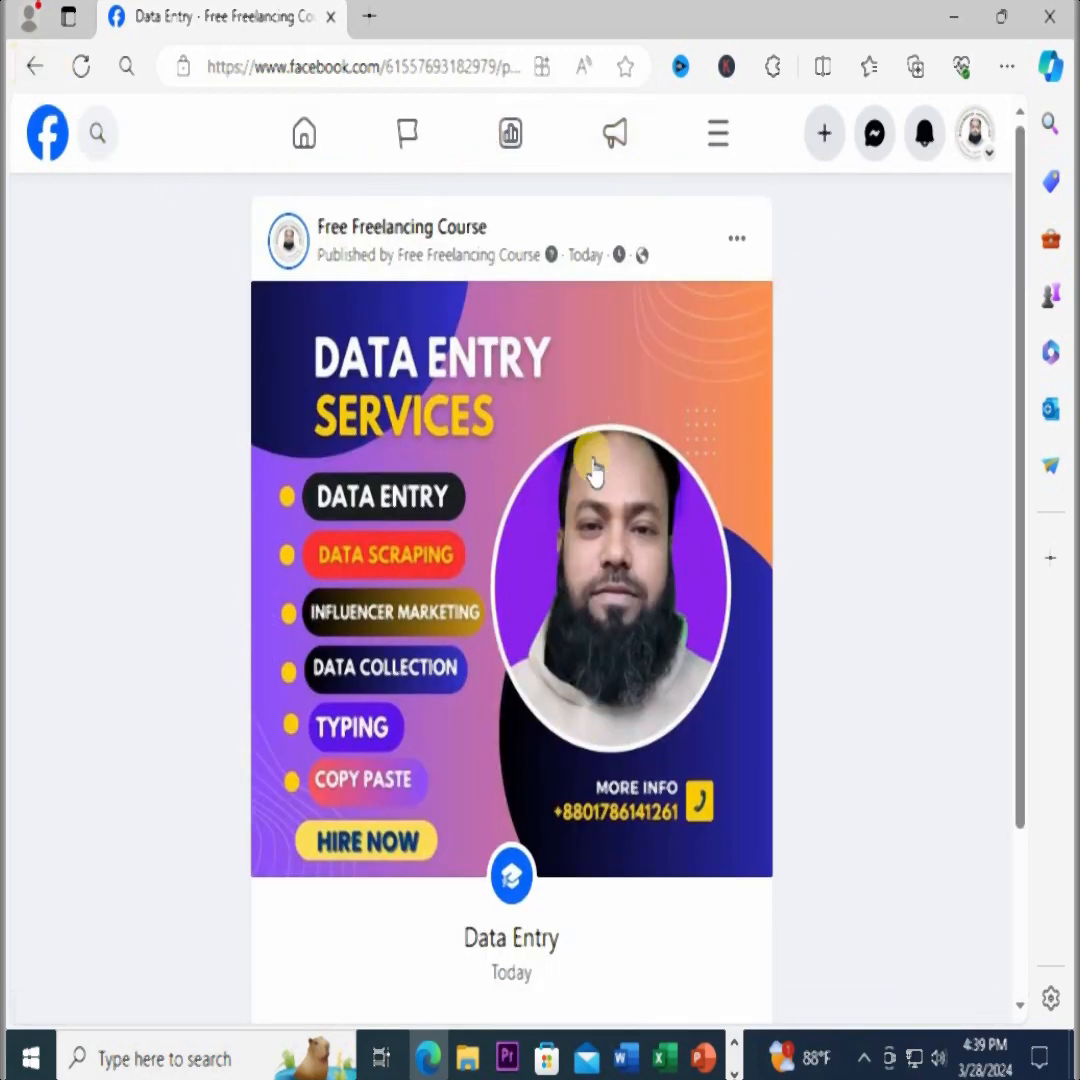
scroll(592, 527, down, 2)
click(35, 66)
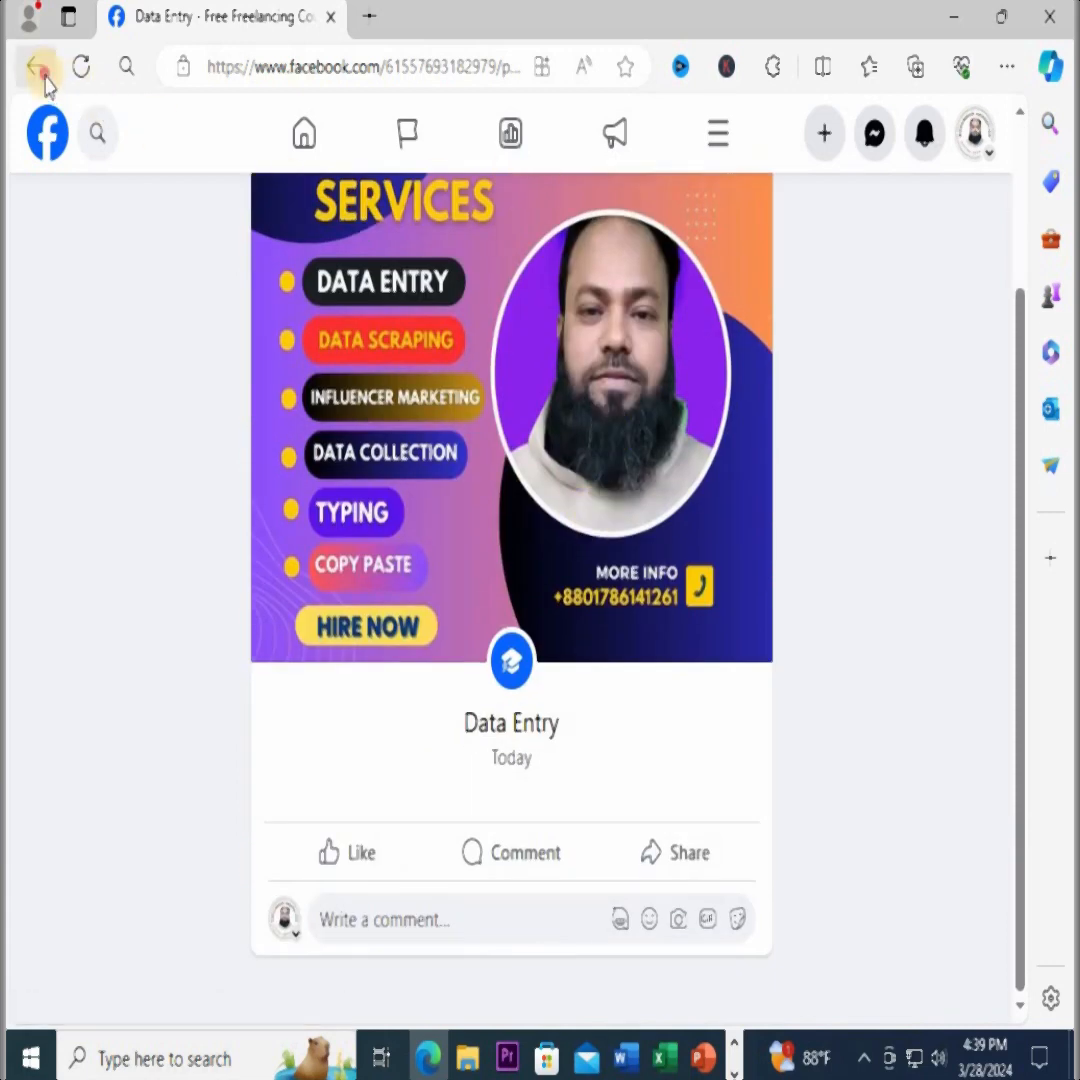
Delete the "Data Entry" life event listed under 2024
scroll(935, 810, down, 8)
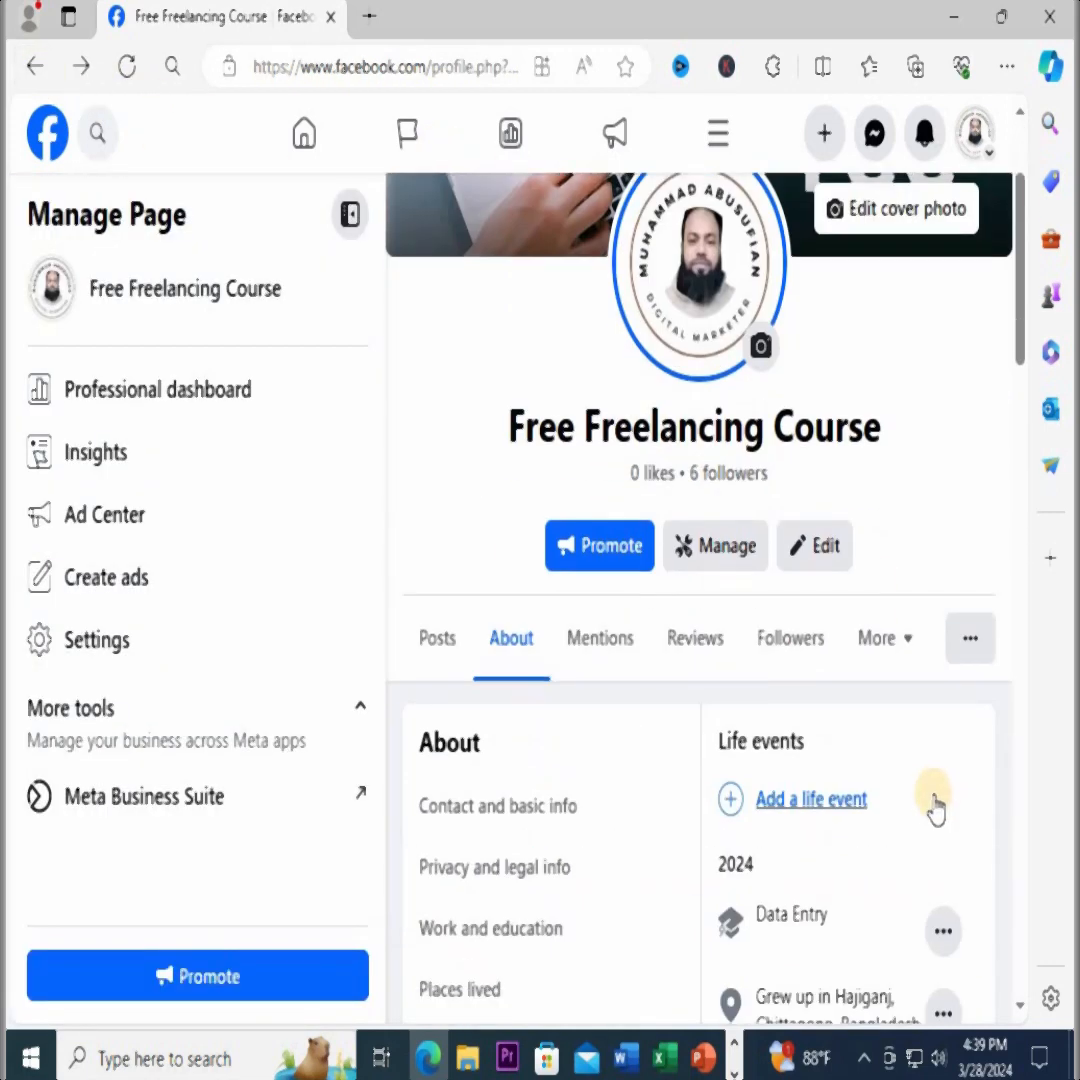
scroll(840, 535, up, 2)
click(943, 465)
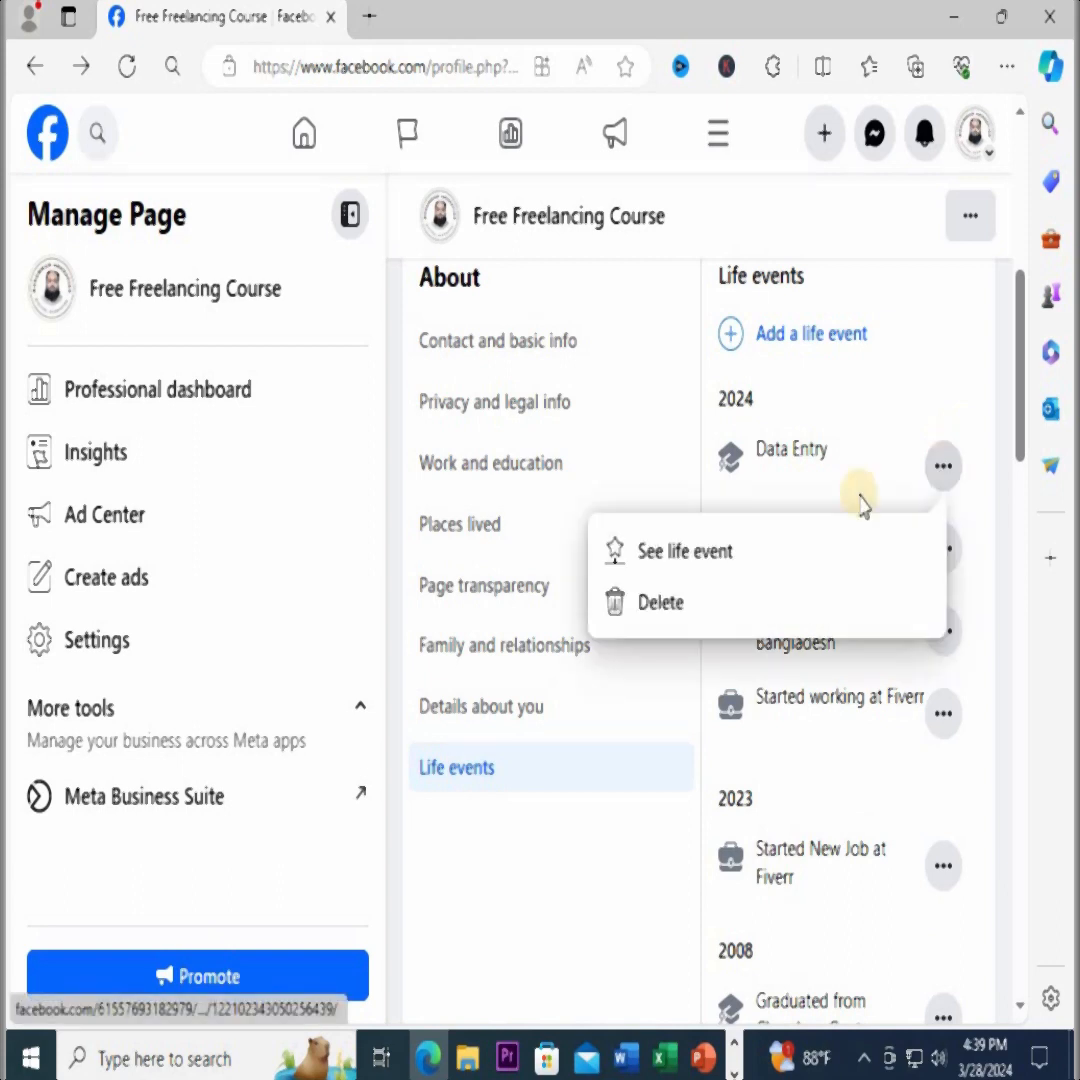
click(671, 607)
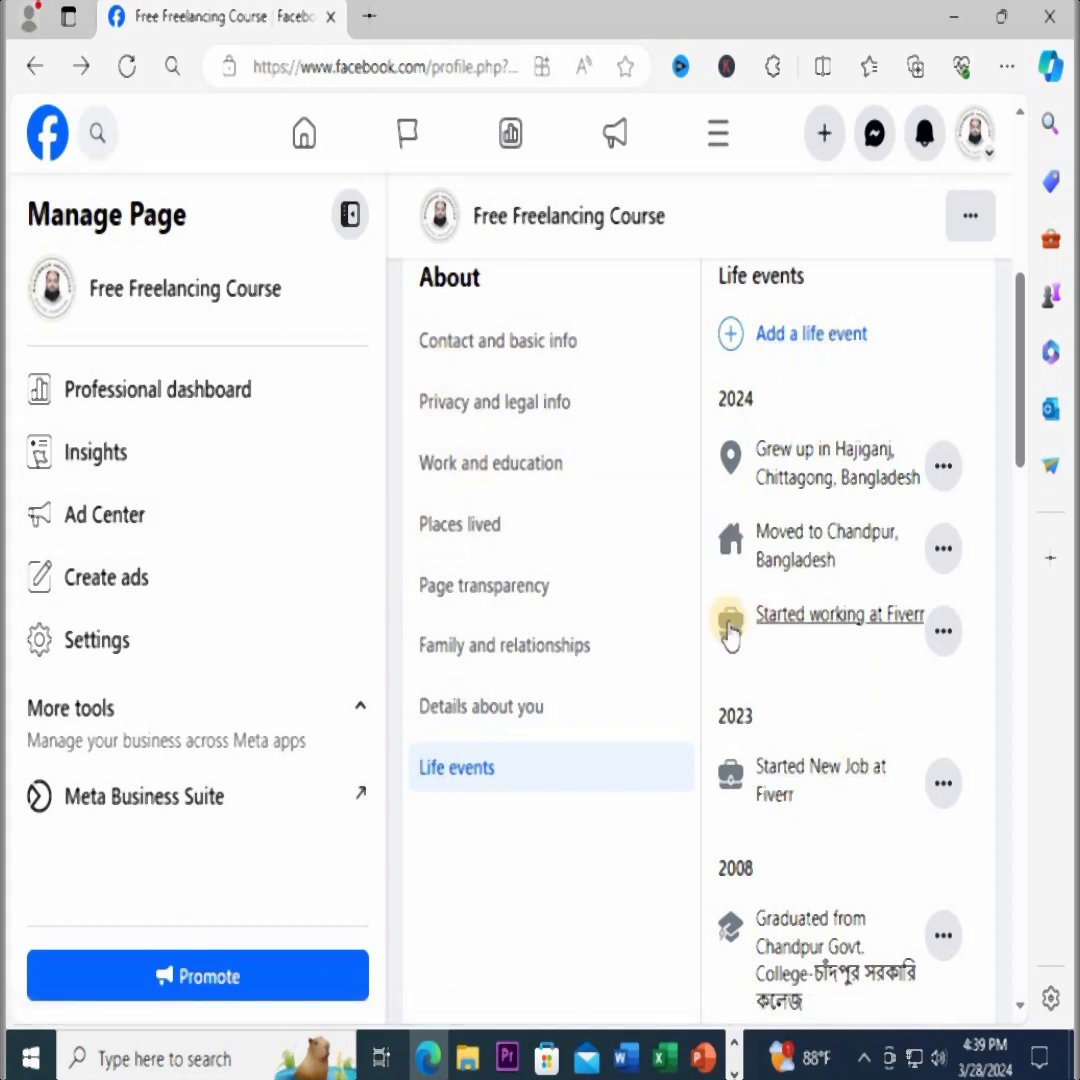
Start adding a new life event to the page and bring up the full set of categories
scroll(557, 790, down, 1)
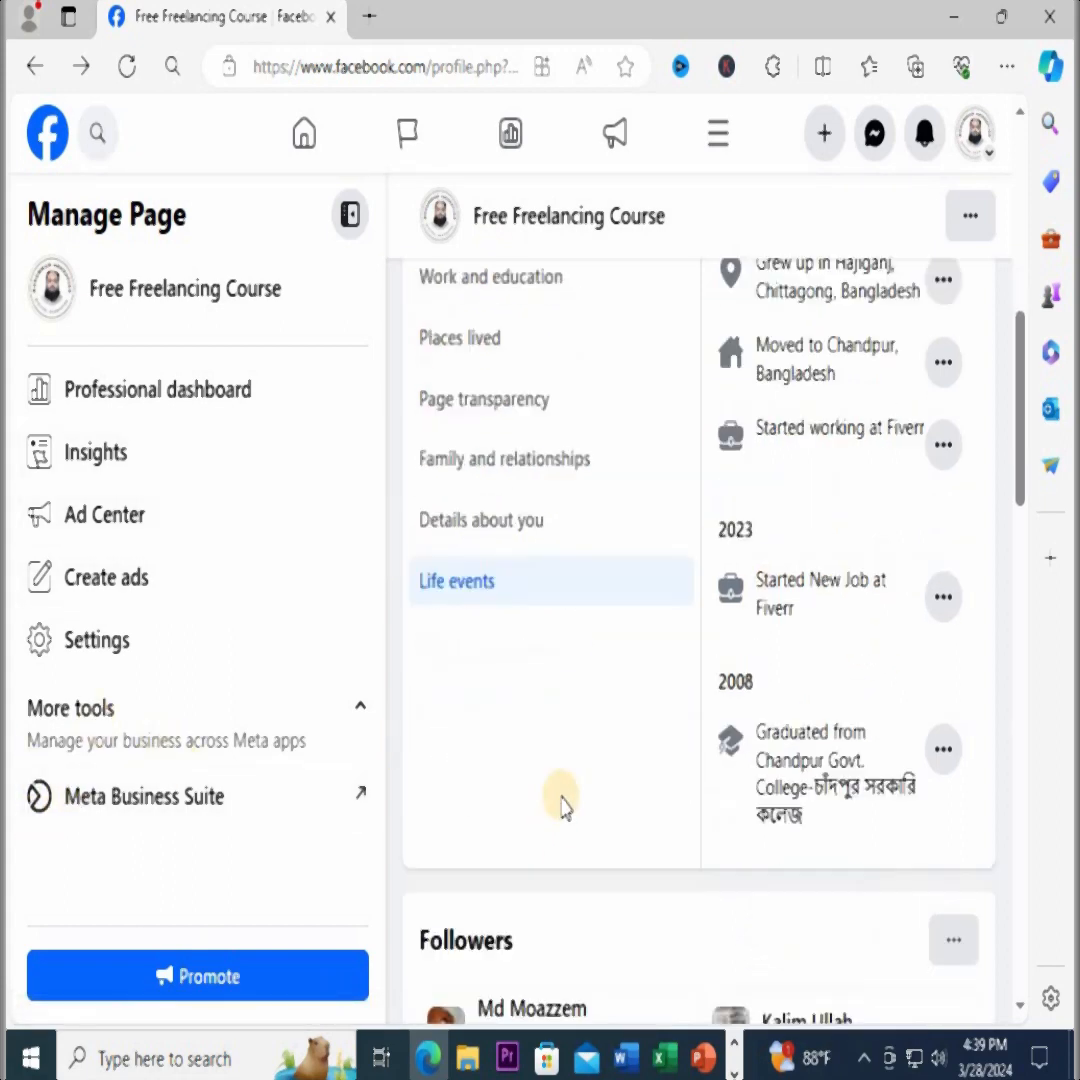
scroll(560, 728, up, 3)
scroll(600, 660, down, 2)
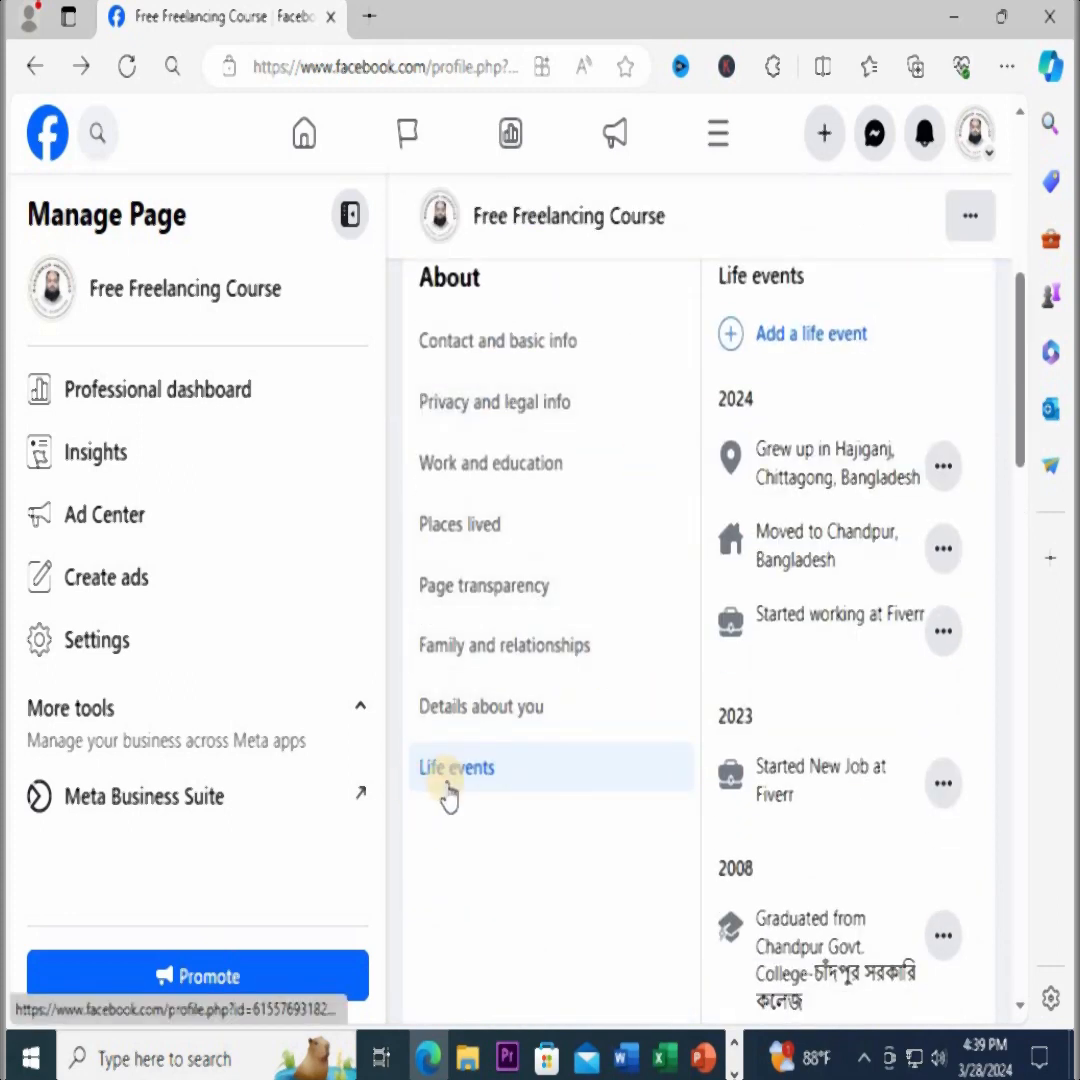
click(797, 345)
scroll(646, 560, down, 2)
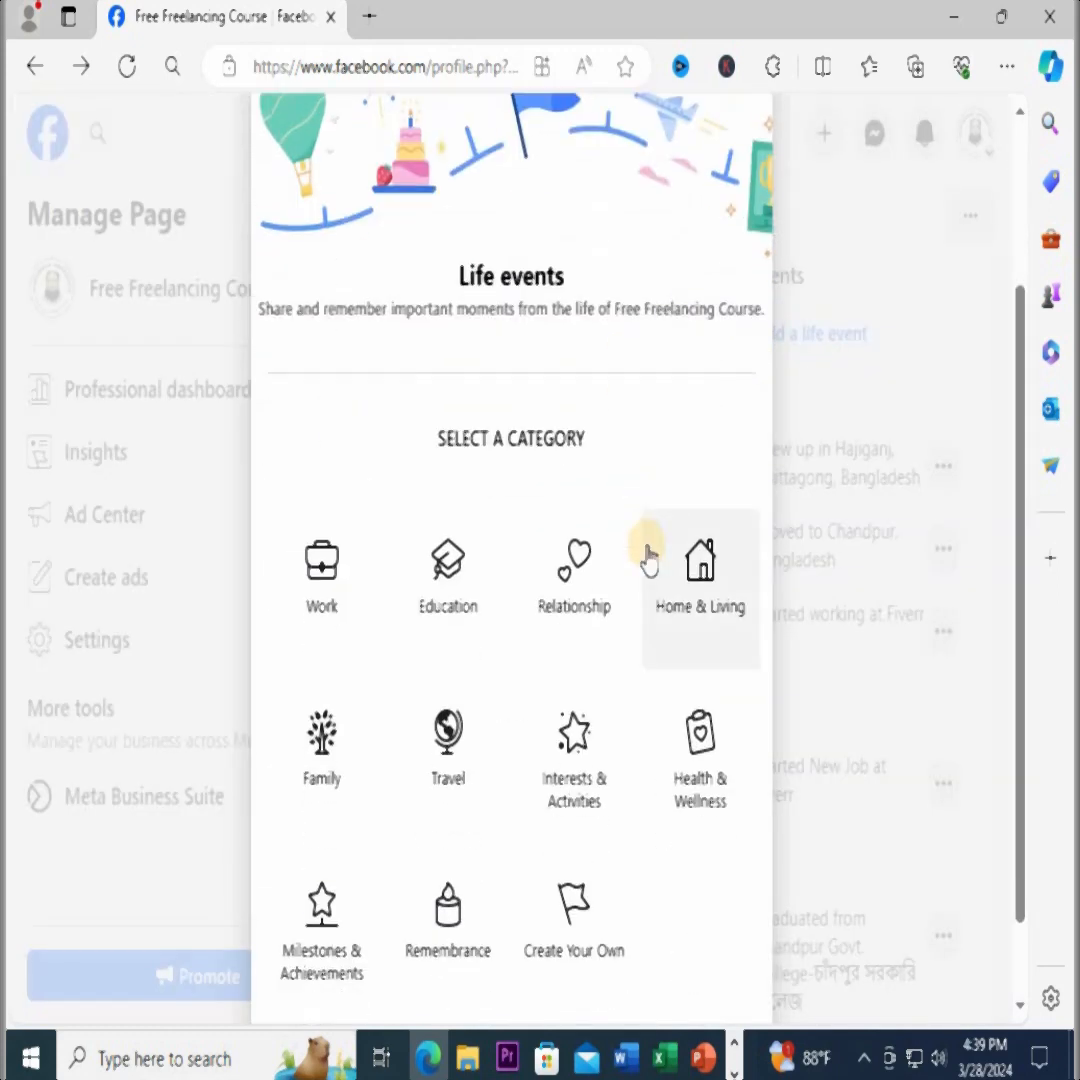
scroll(571, 538, down, 1)
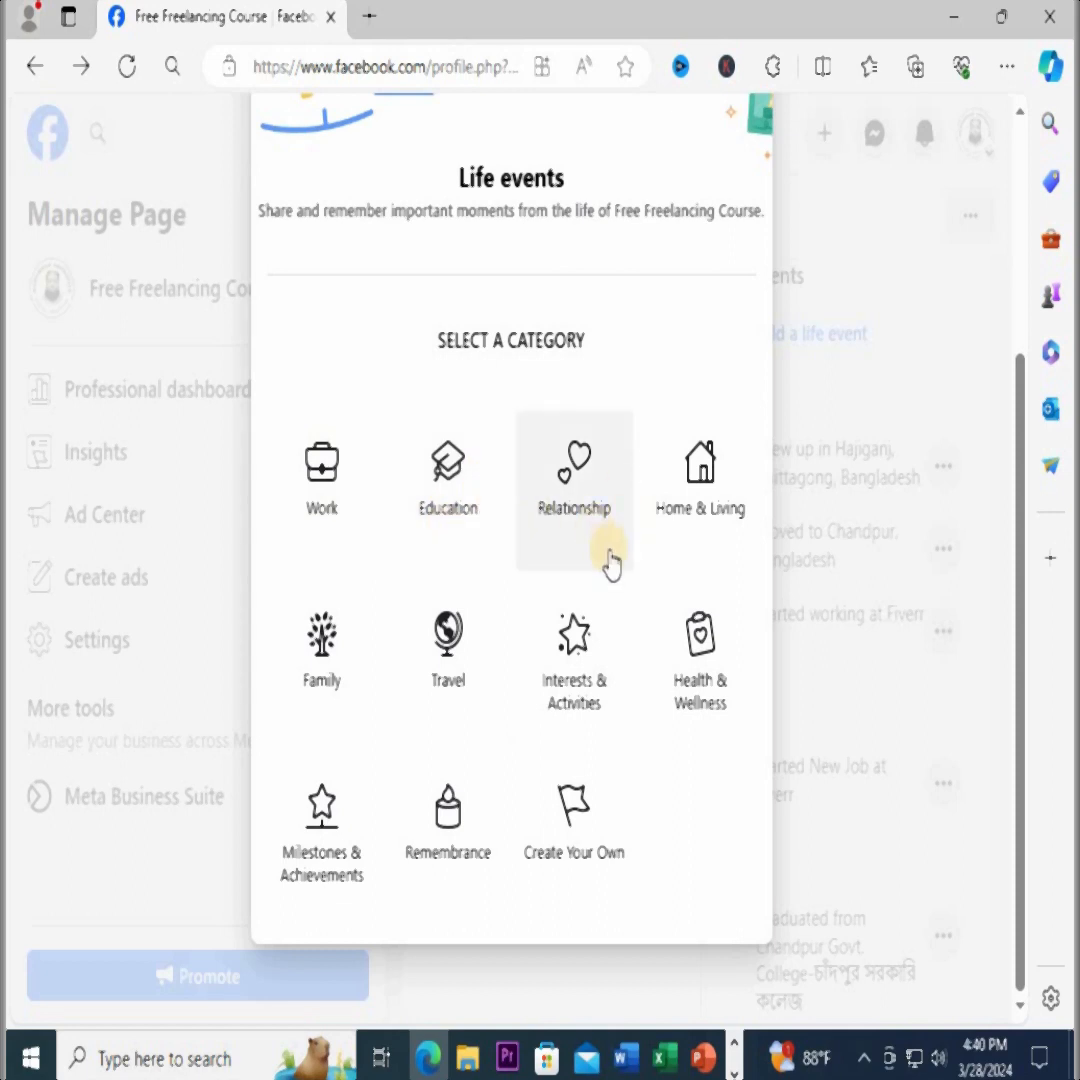
click(864, 1058)
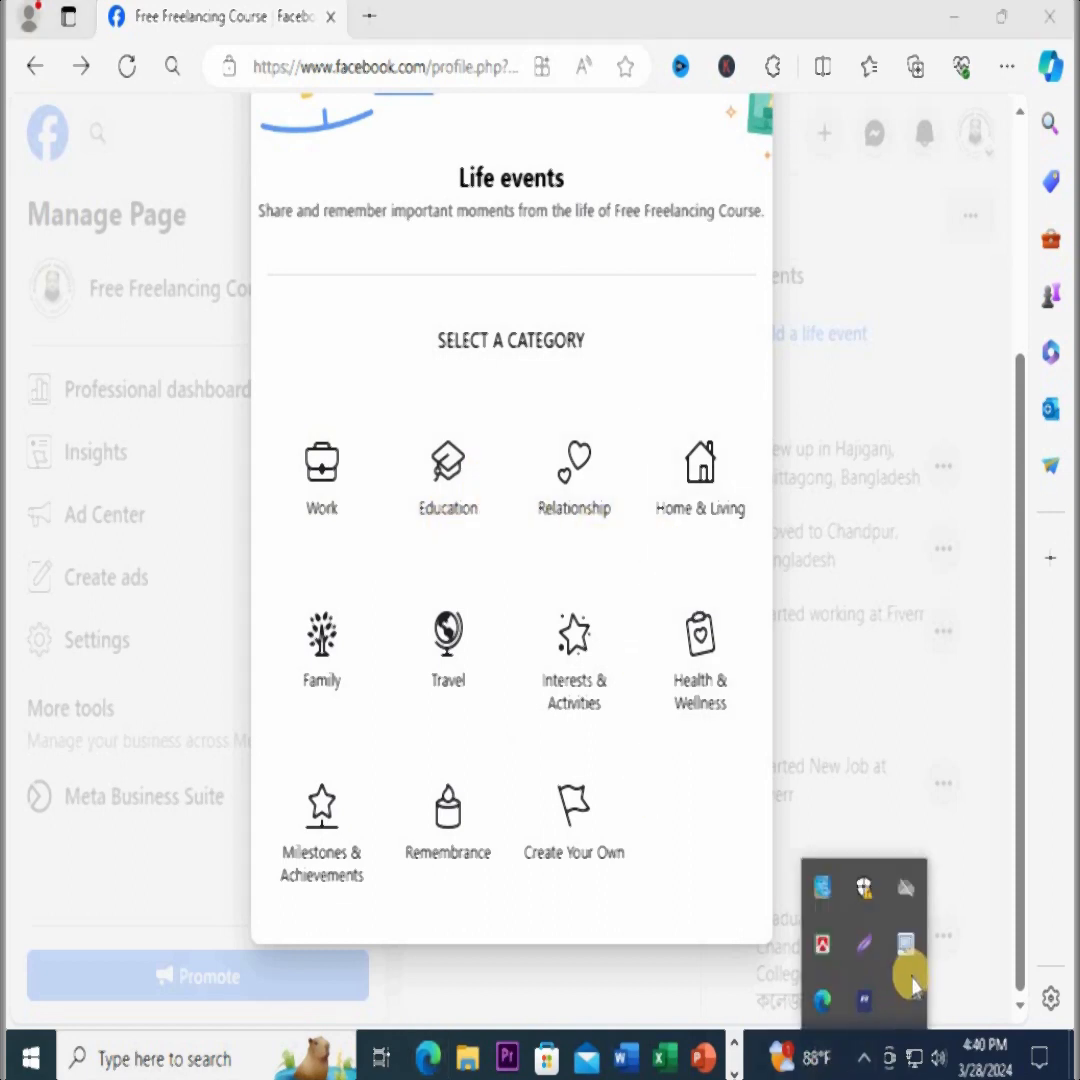
click(863, 1057)
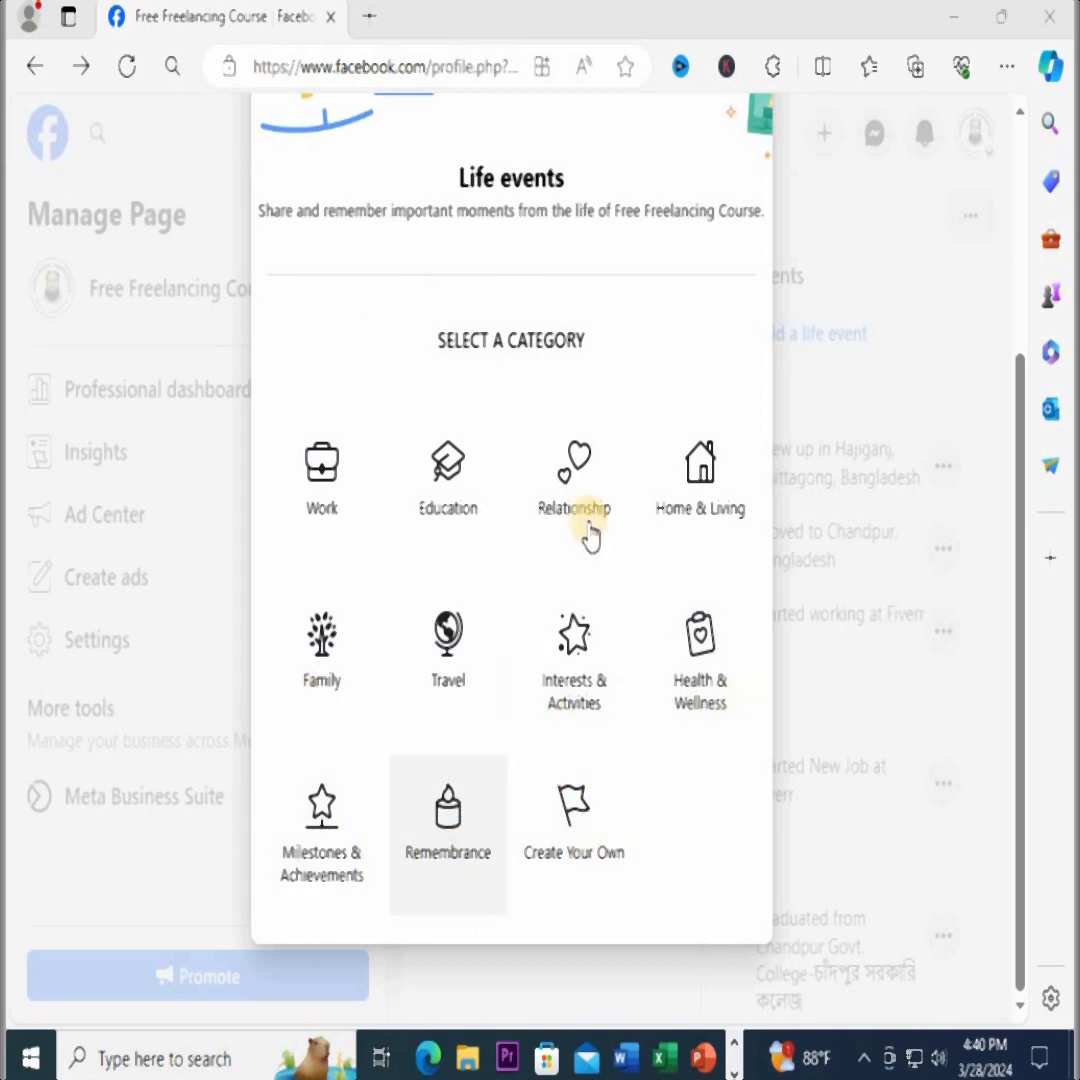
Choose the Education category for the life event and open the form for a custom-titled event
scroll(508, 258, up, 3)
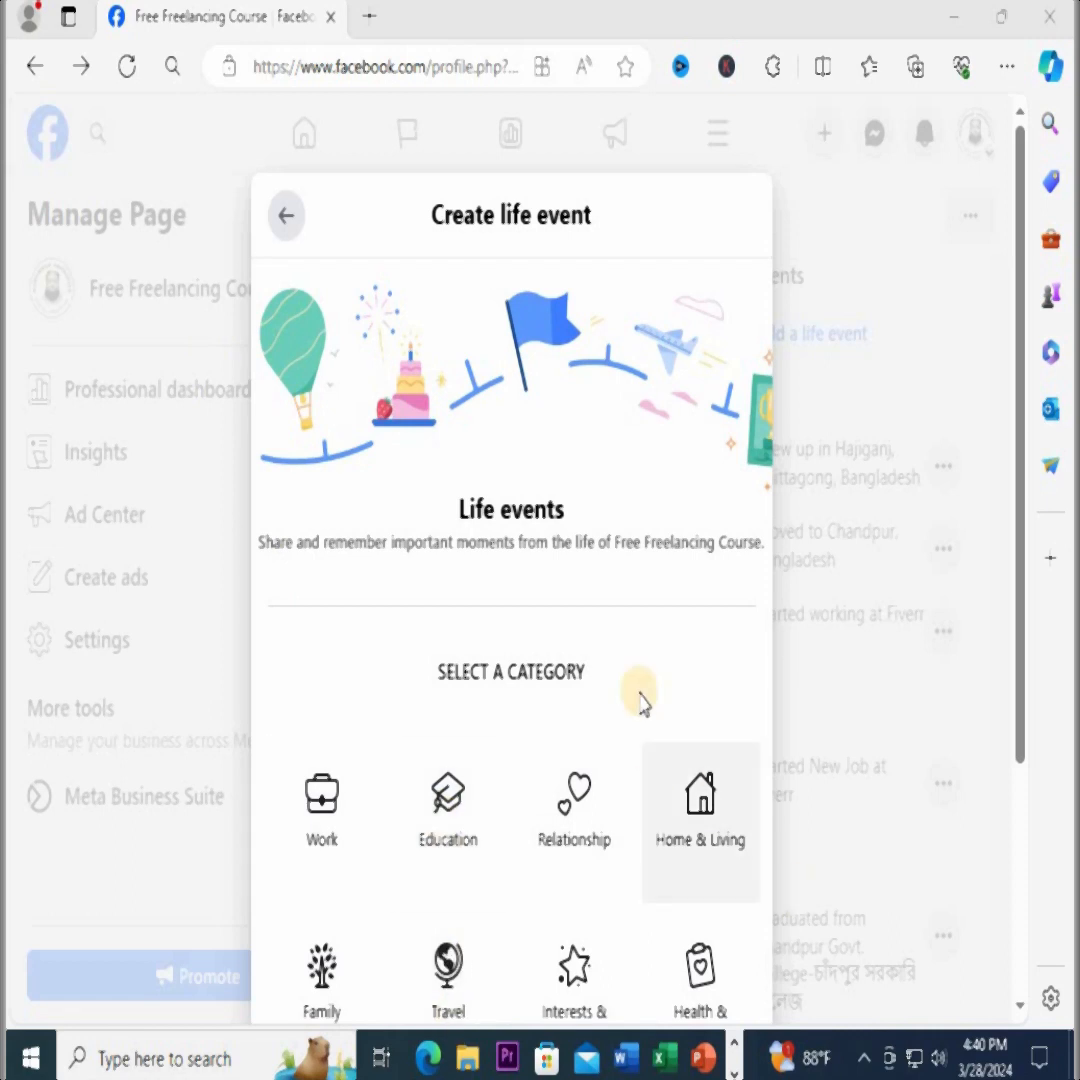
scroll(645, 680, down, 3)
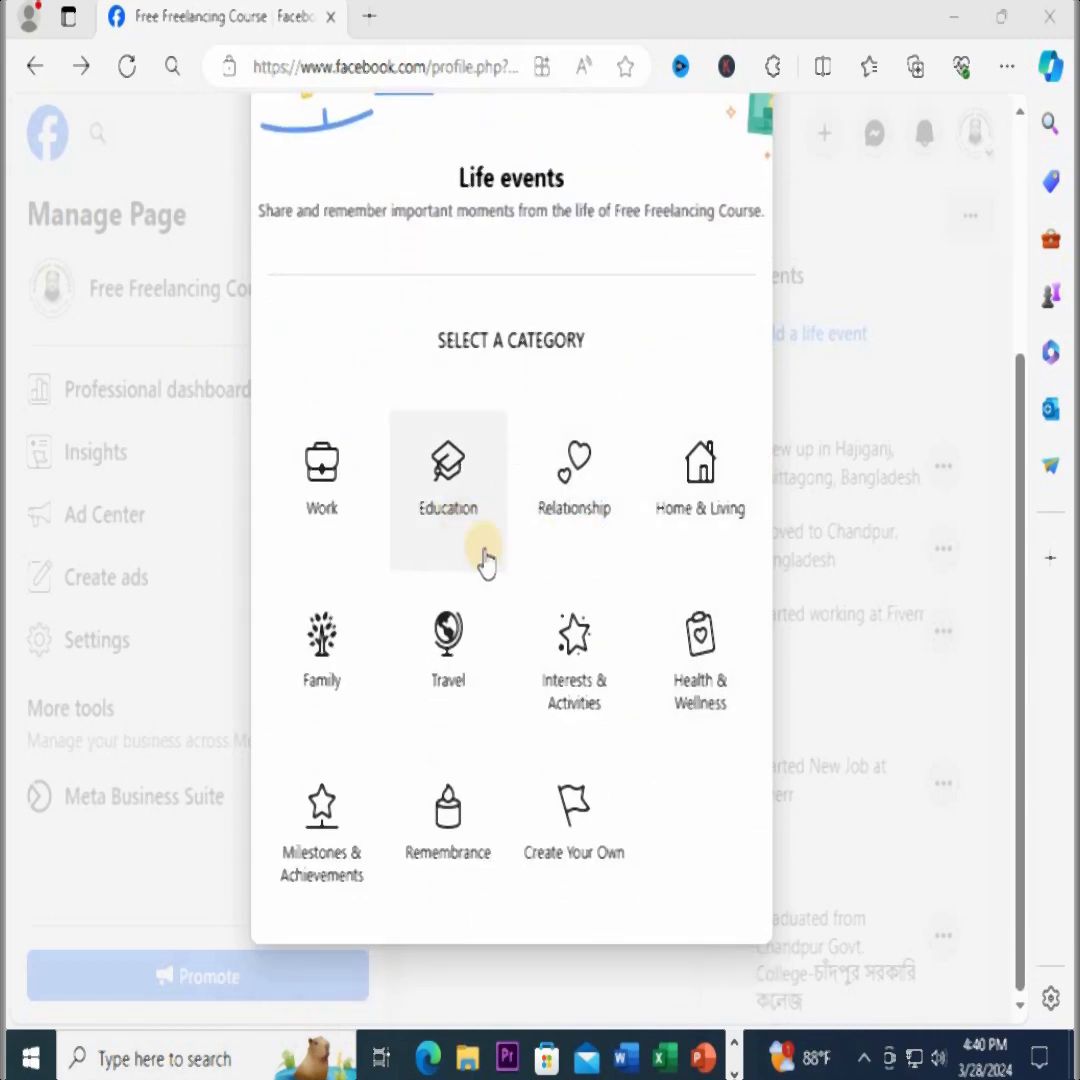
click(450, 488)
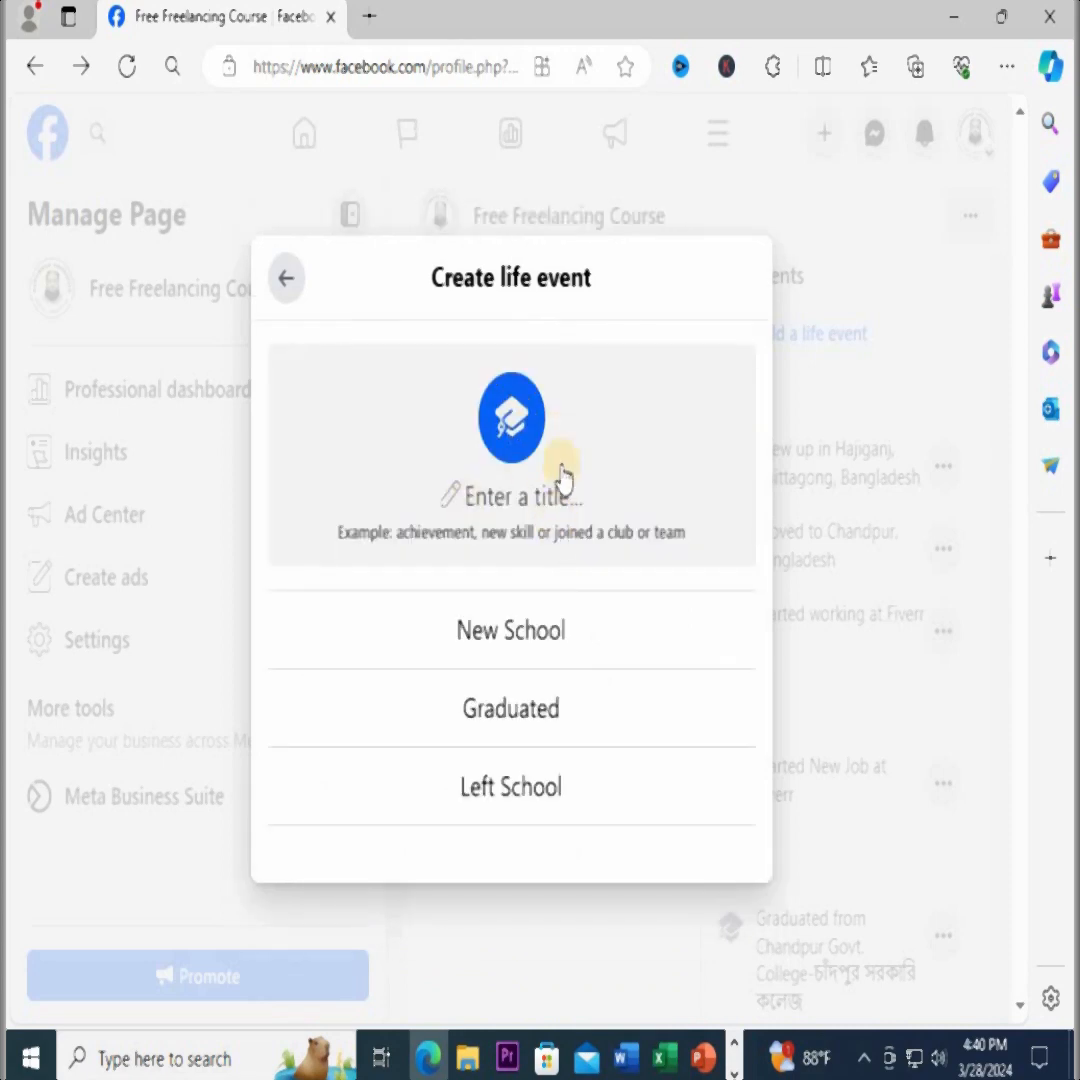
click(512, 500)
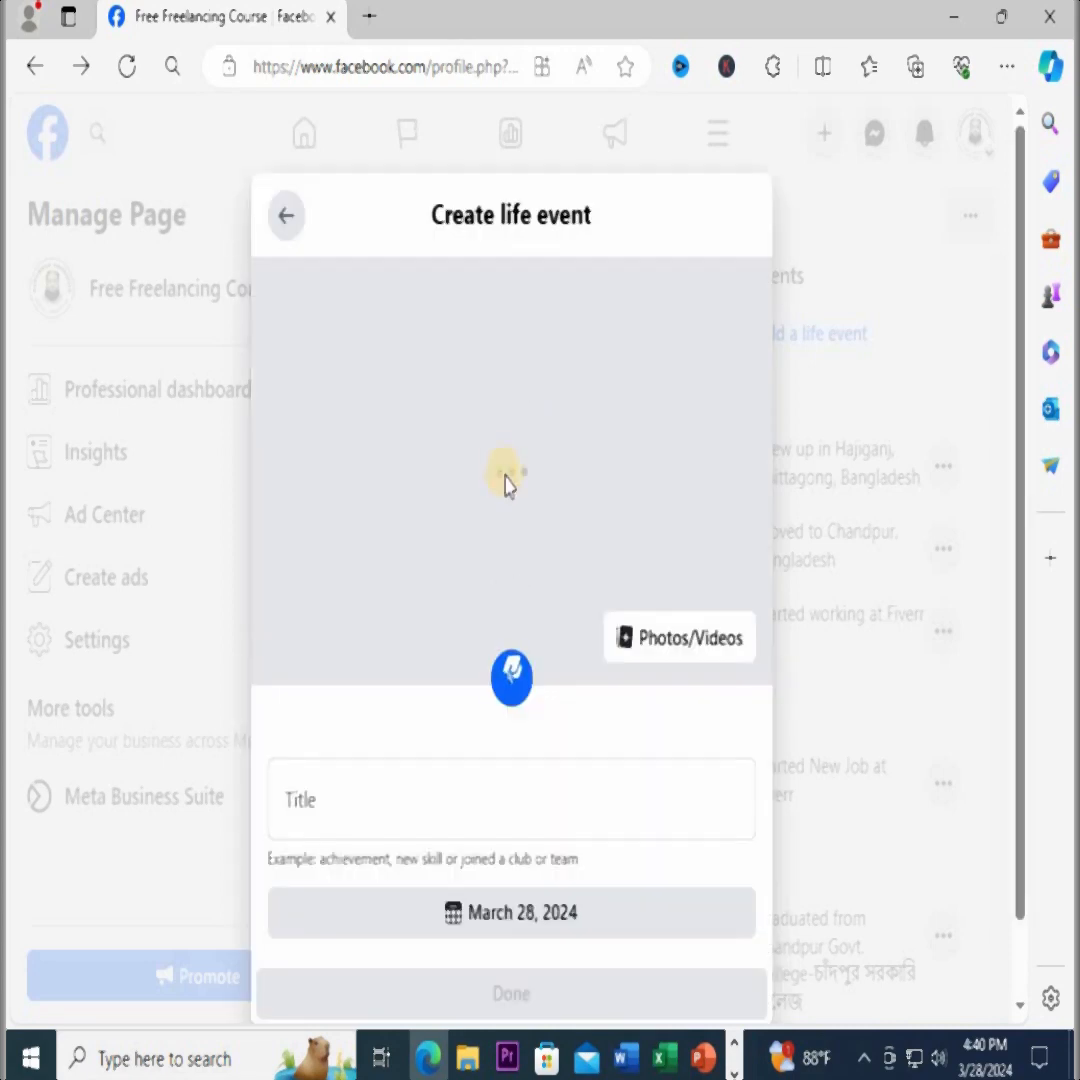
Add the "Blue Minimalist Laptop Sale Facebook Post" image from the Downloads folder as the life event's photo
click(673, 640)
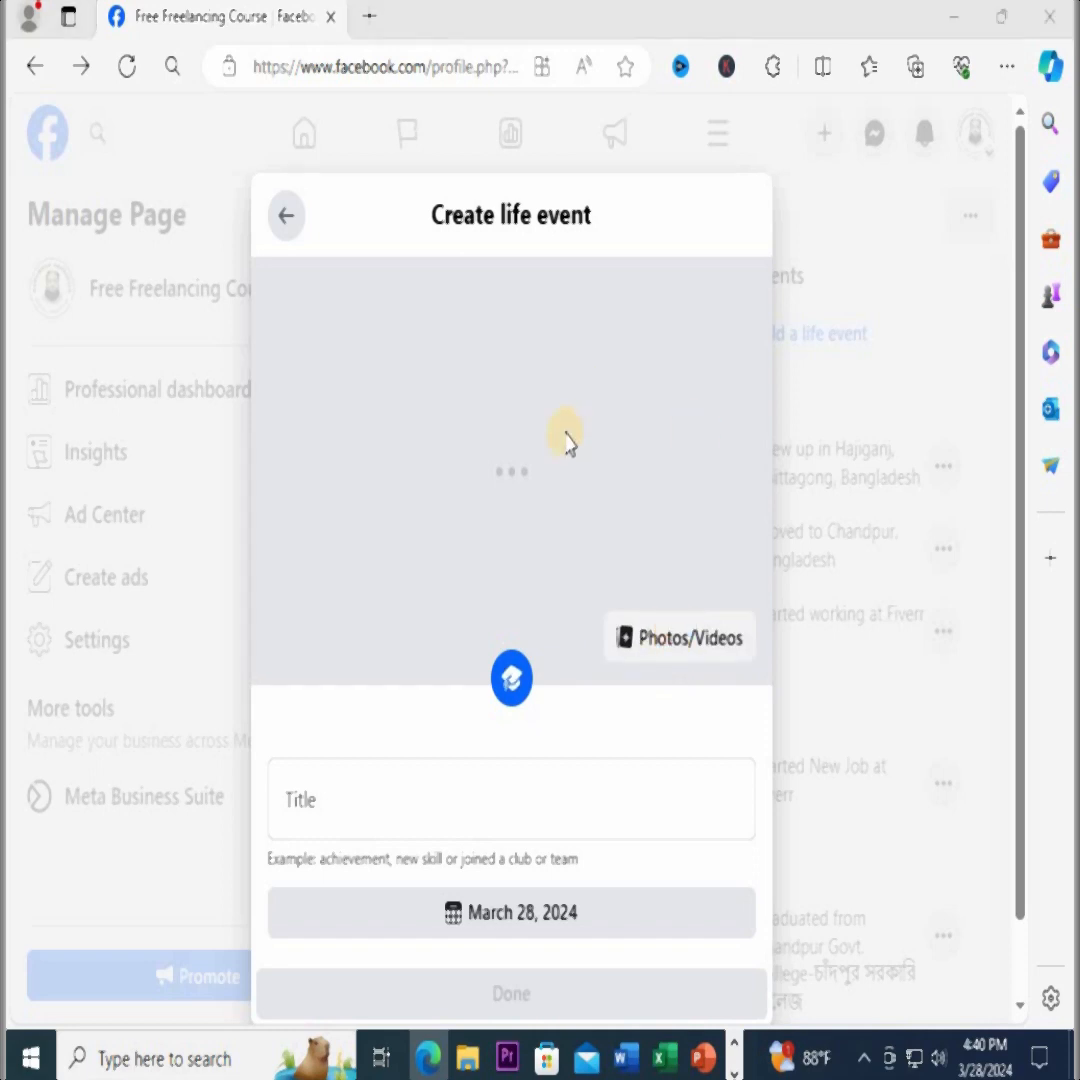
scroll(493, 337, down, 5)
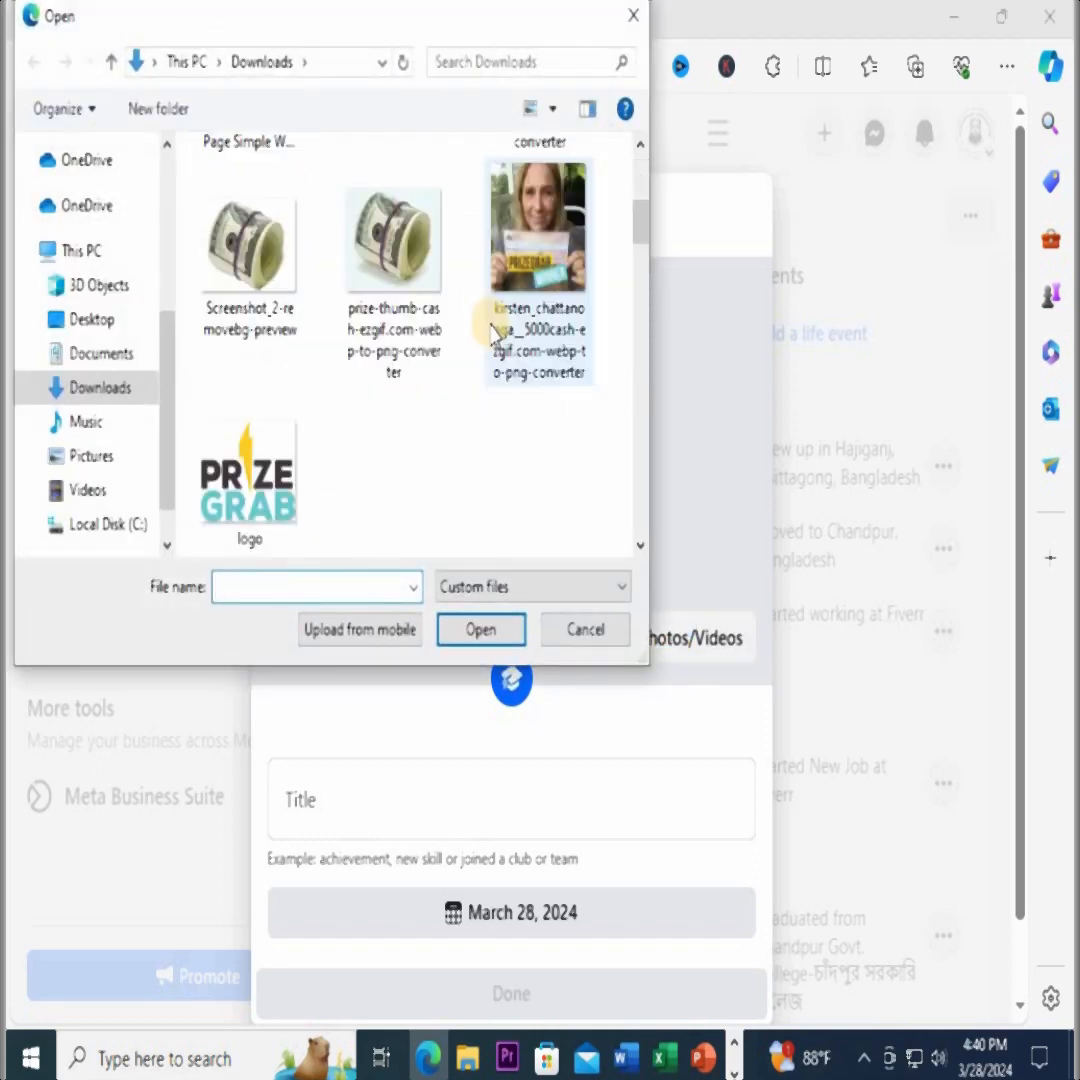
scroll(493, 337, down, 2)
scroll(493, 337, up, 6)
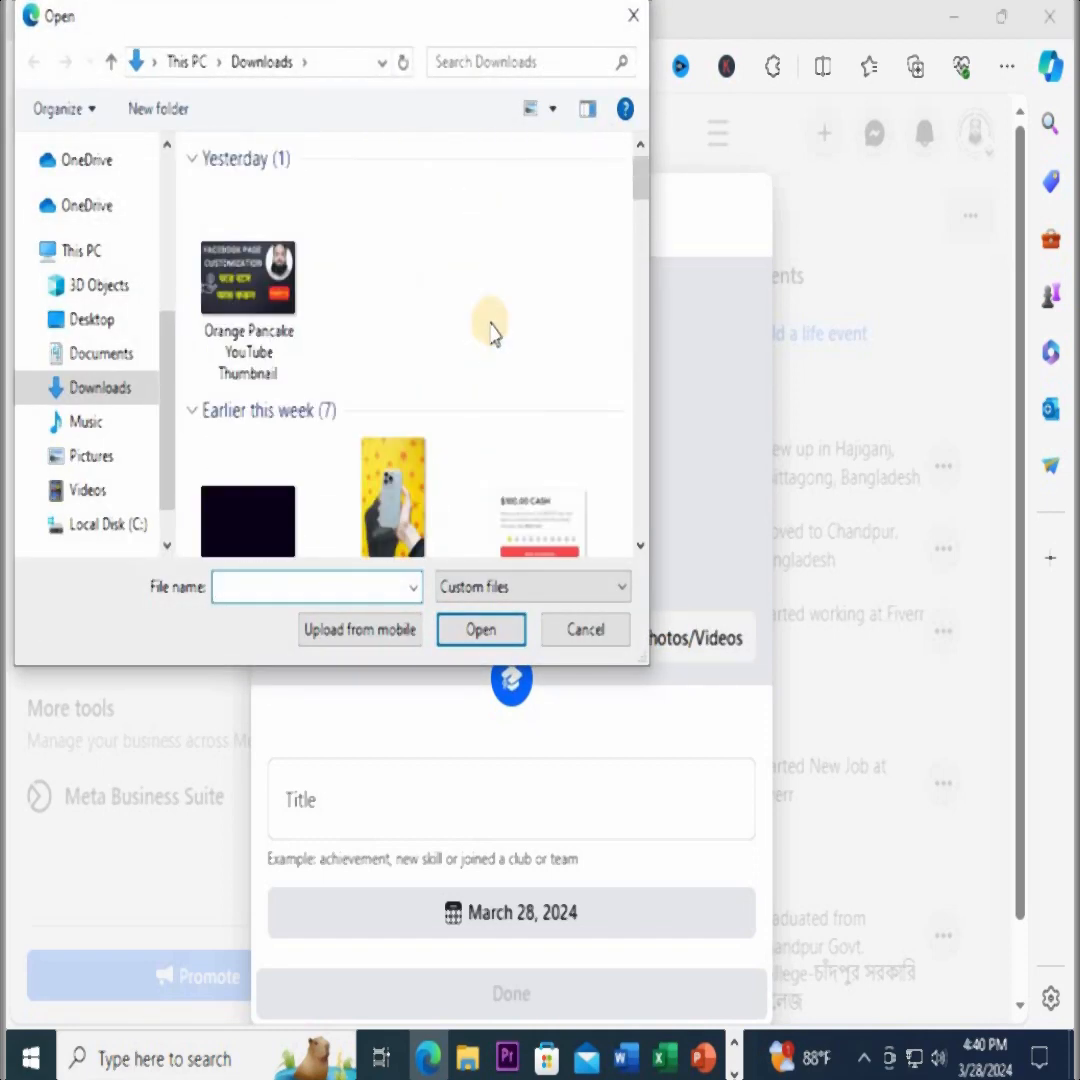
scroll(493, 337, down, 8)
scroll(490, 333, down, 10)
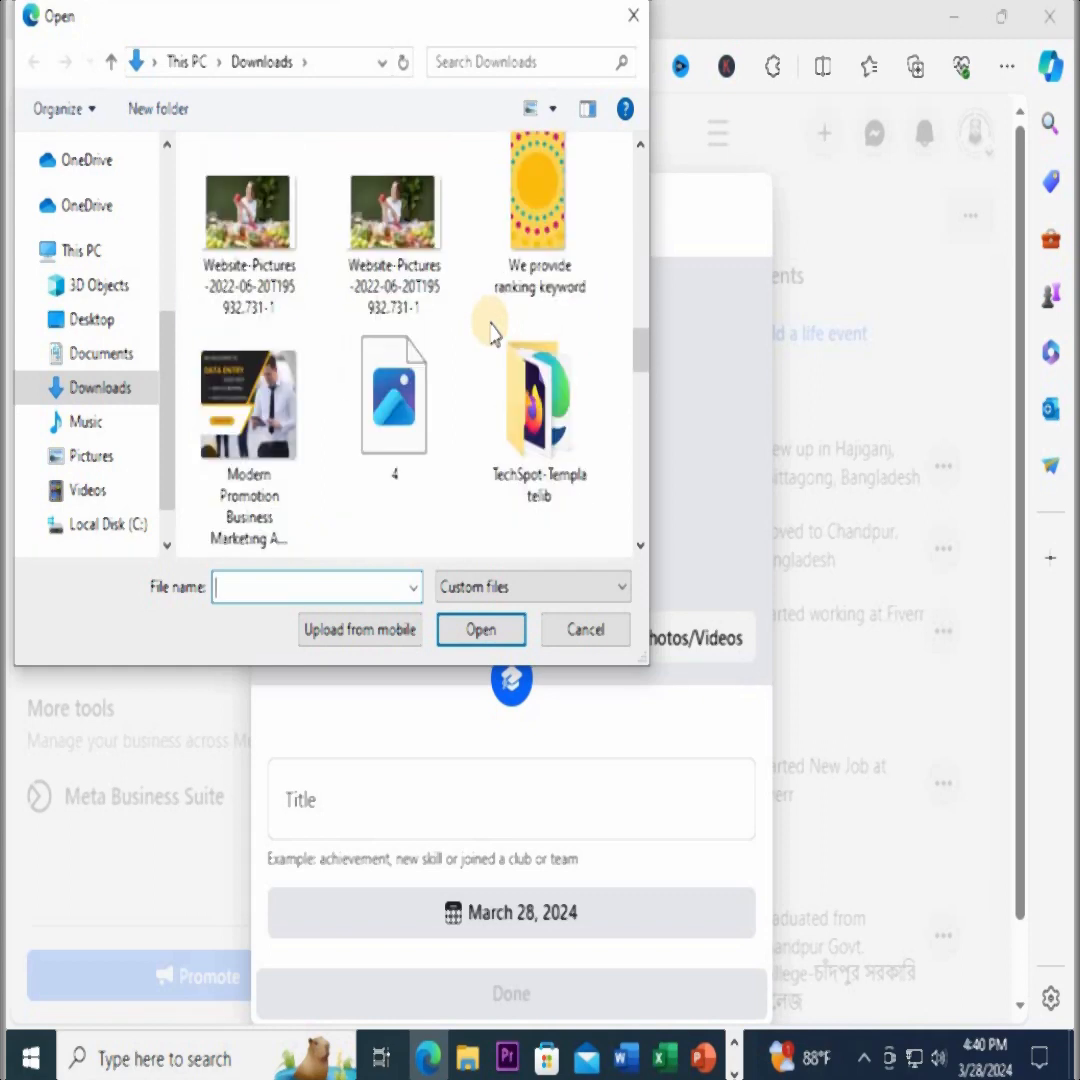
scroll(493, 334, down, 3)
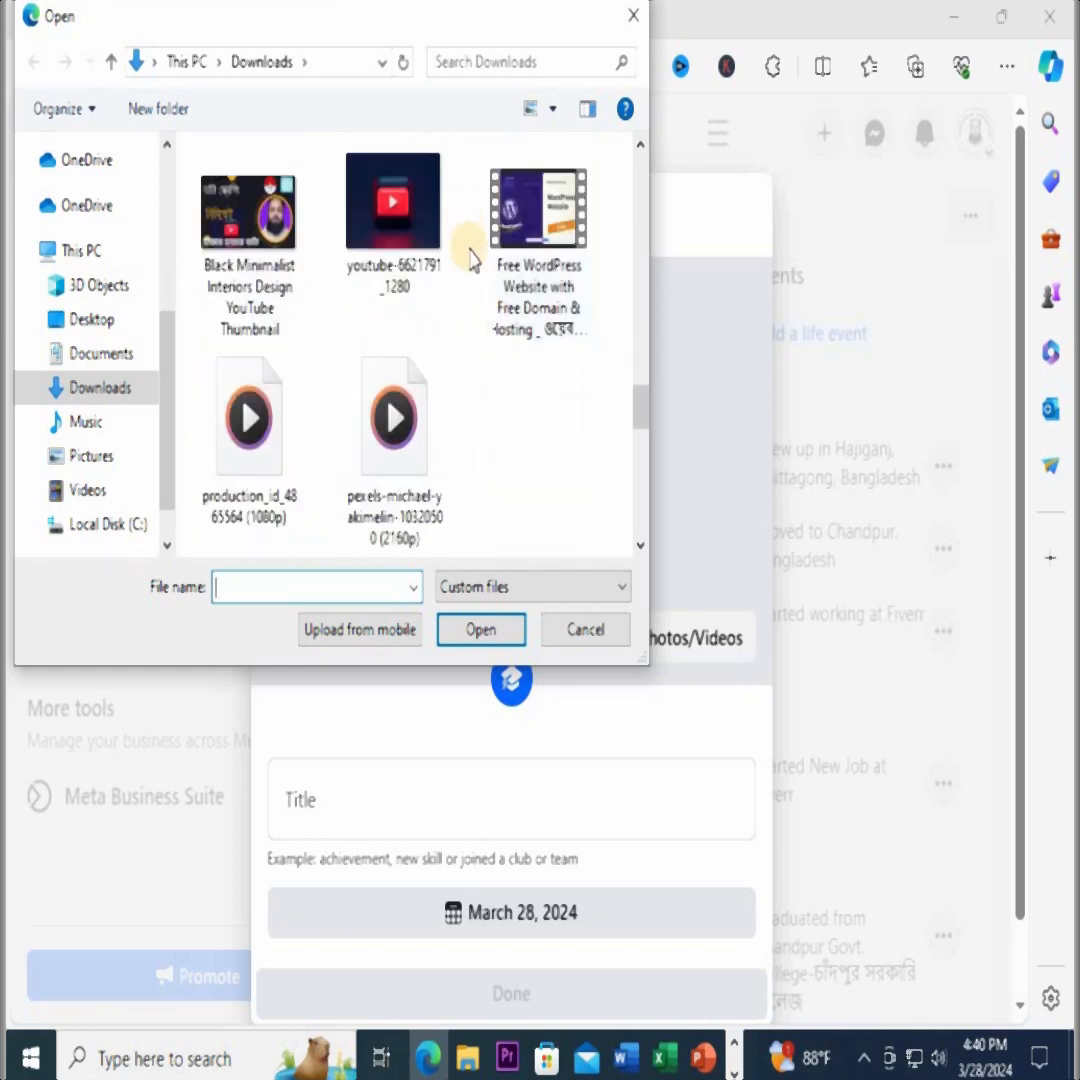
scroll(474, 268, up, 5)
scroll(474, 268, up, 3)
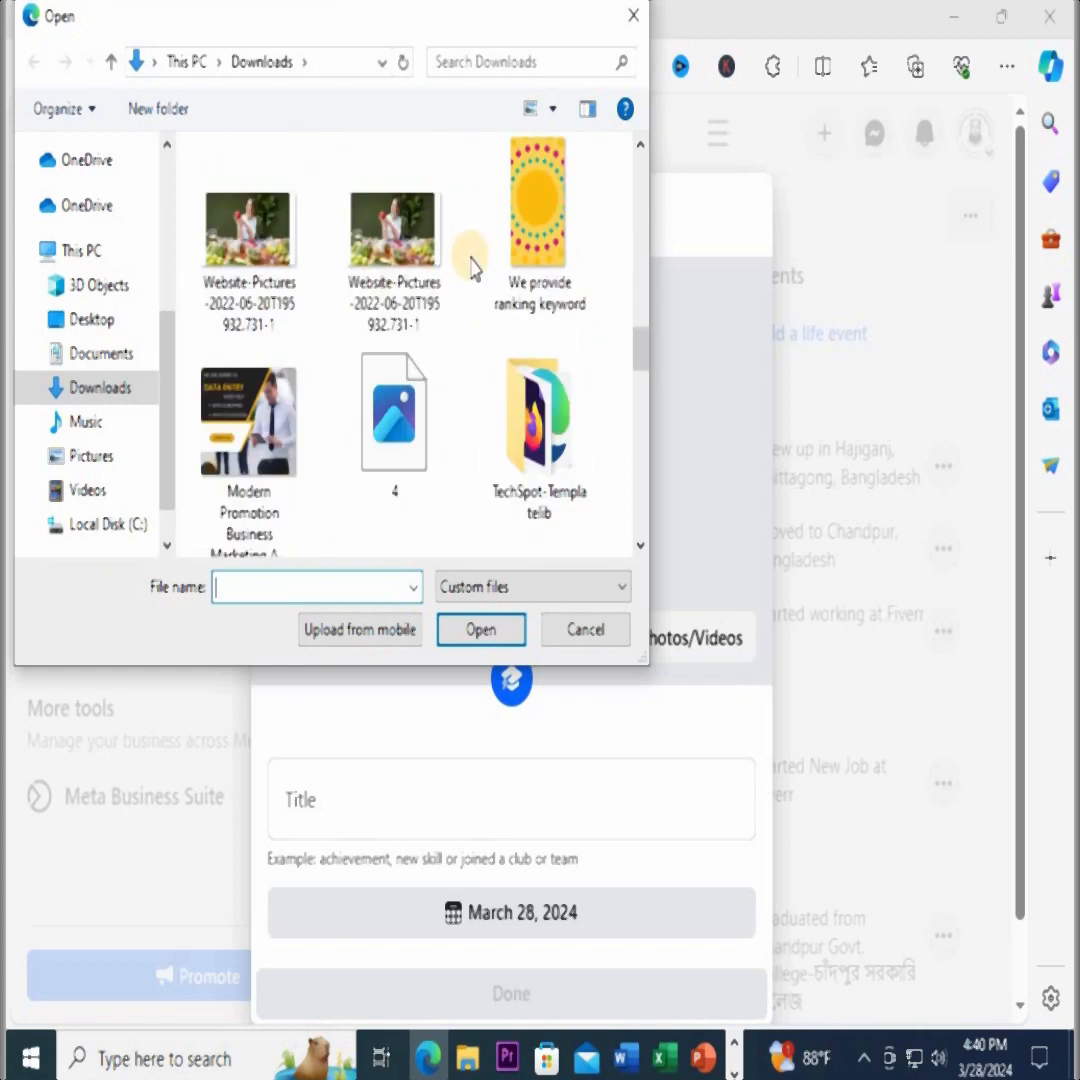
click(100, 353)
scroll(518, 425, down, 5)
click(100, 387)
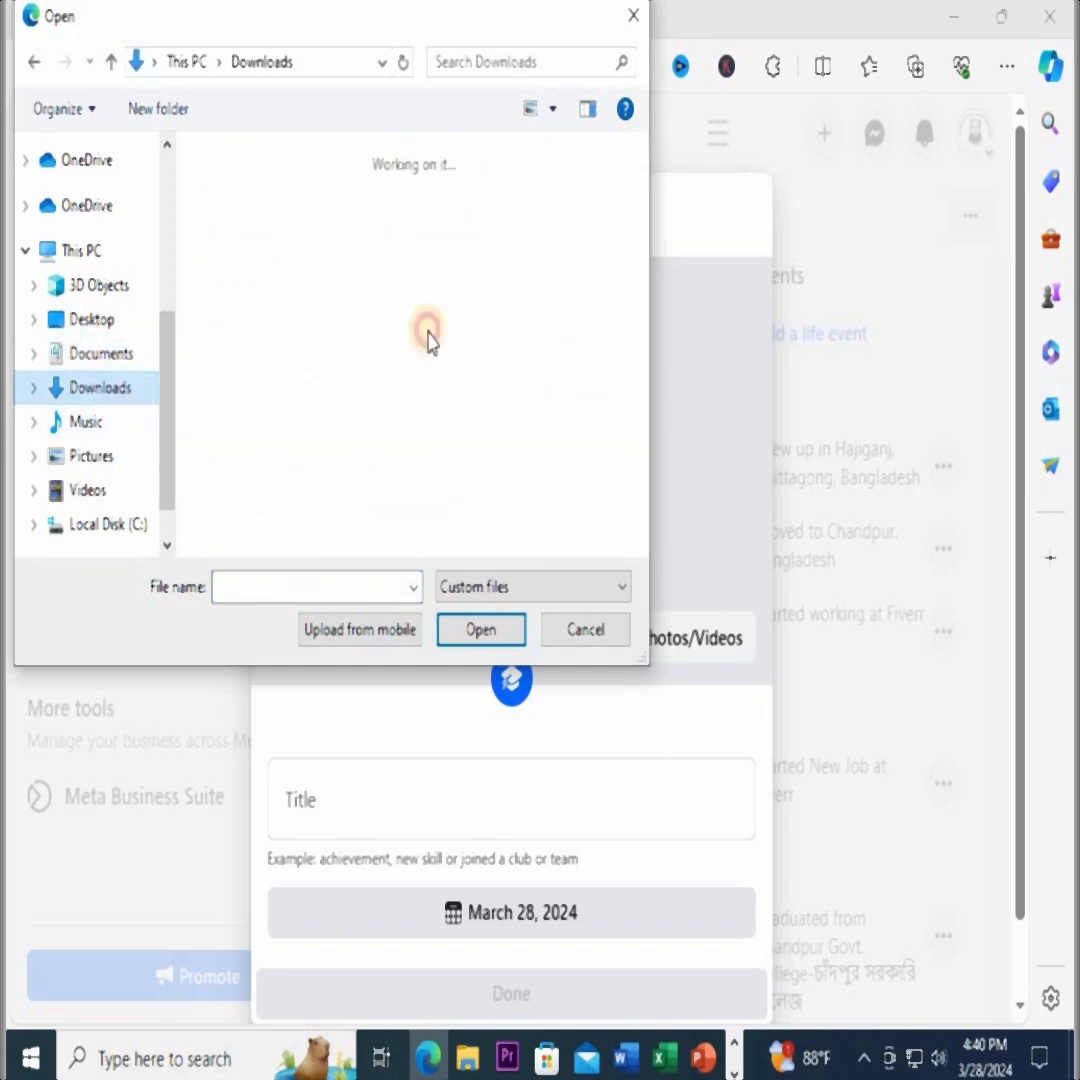
scroll(505, 393, down, 5)
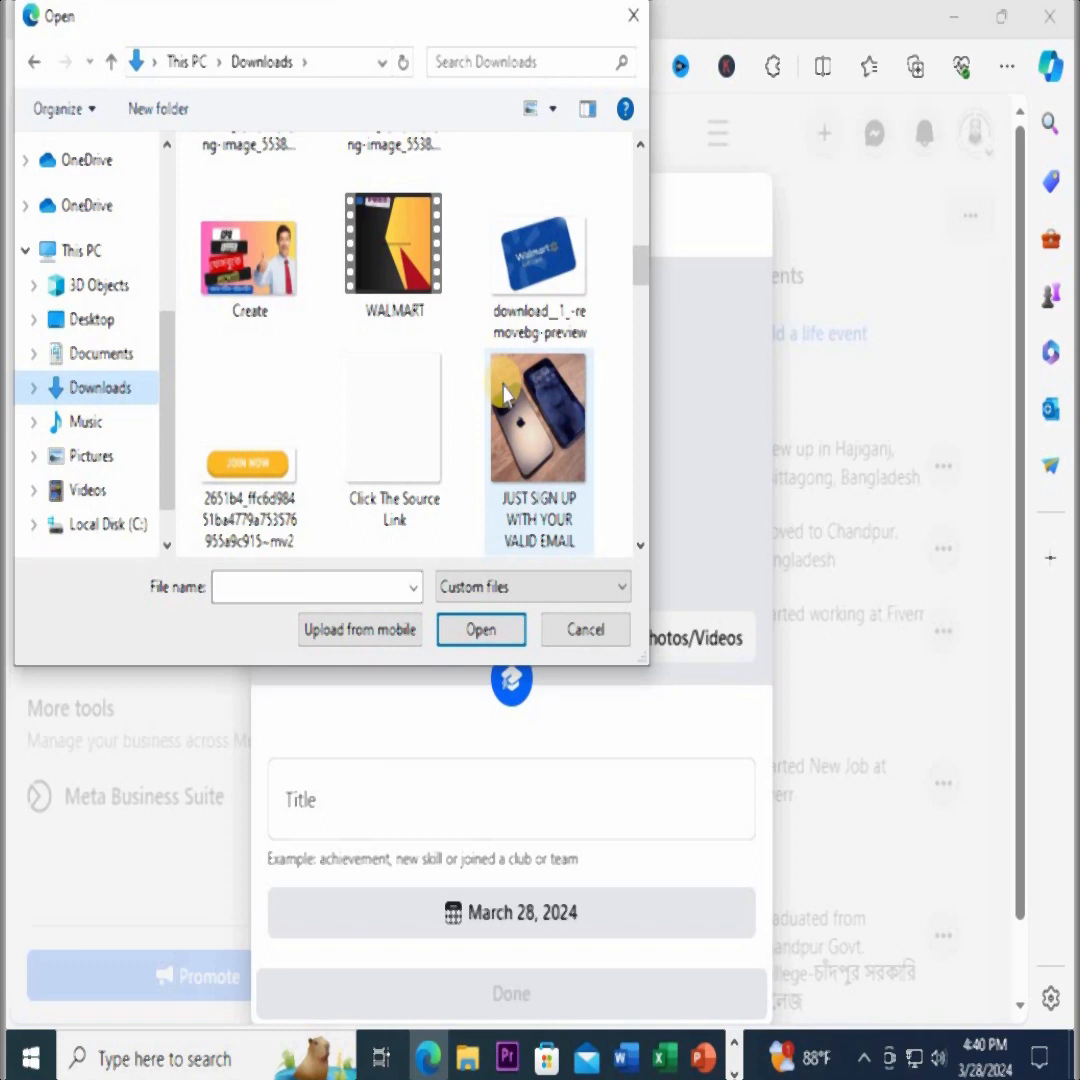
scroll(505, 393, down, 2)
scroll(505, 393, down, 2)
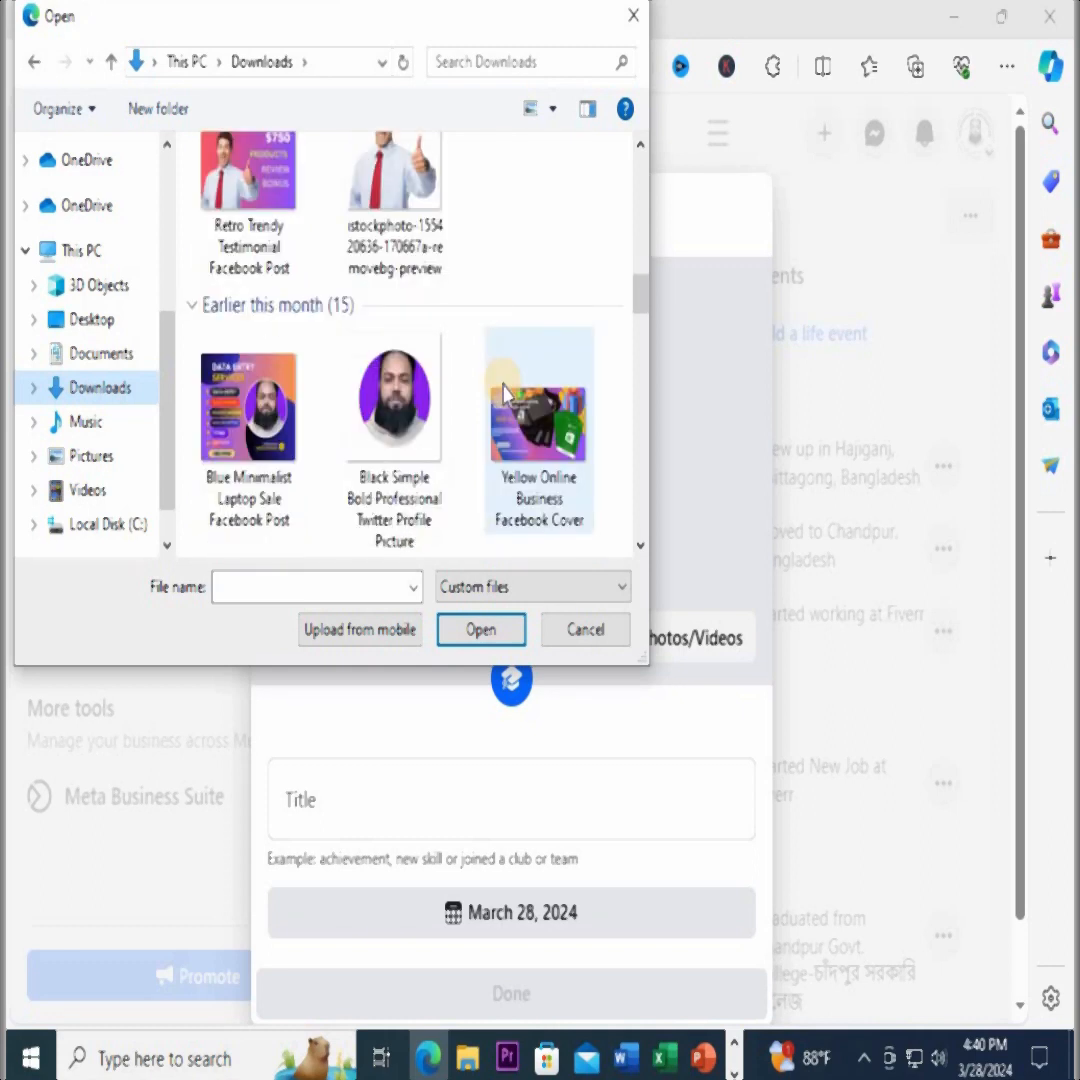
click(250, 410)
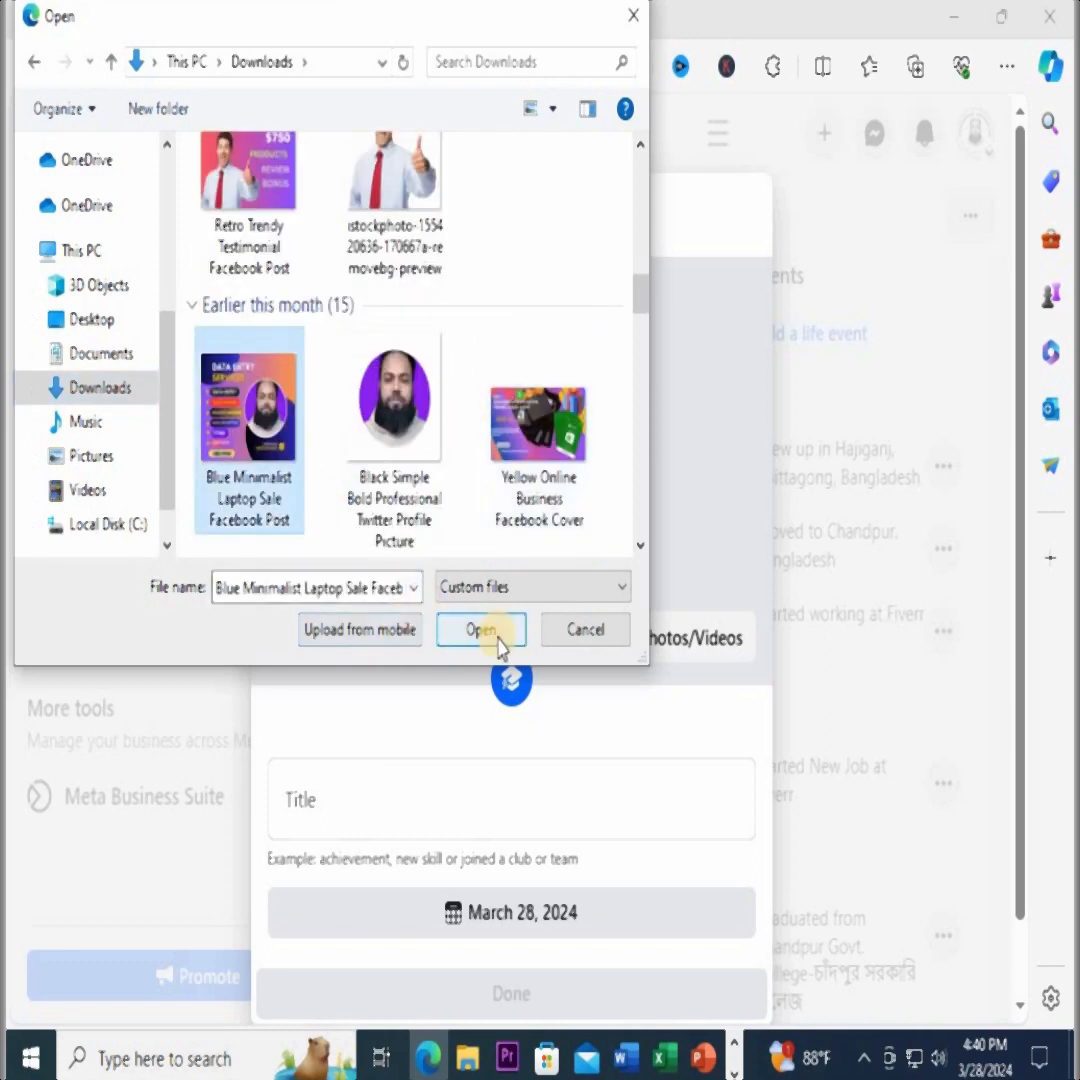
click(485, 632)
Enter "Data Entry" as the title of the life event
scroll(640, 855, down, 3)
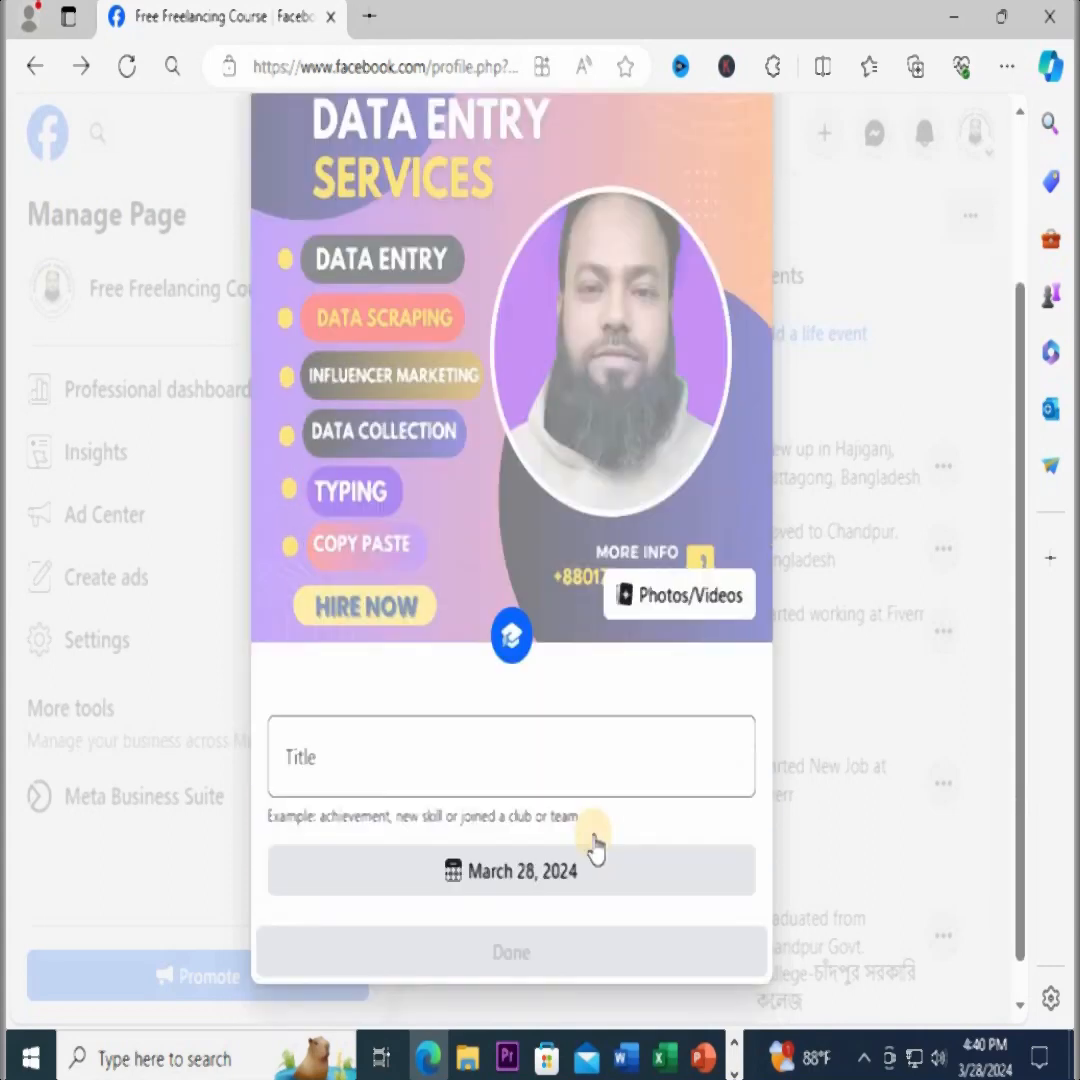
click(338, 726)
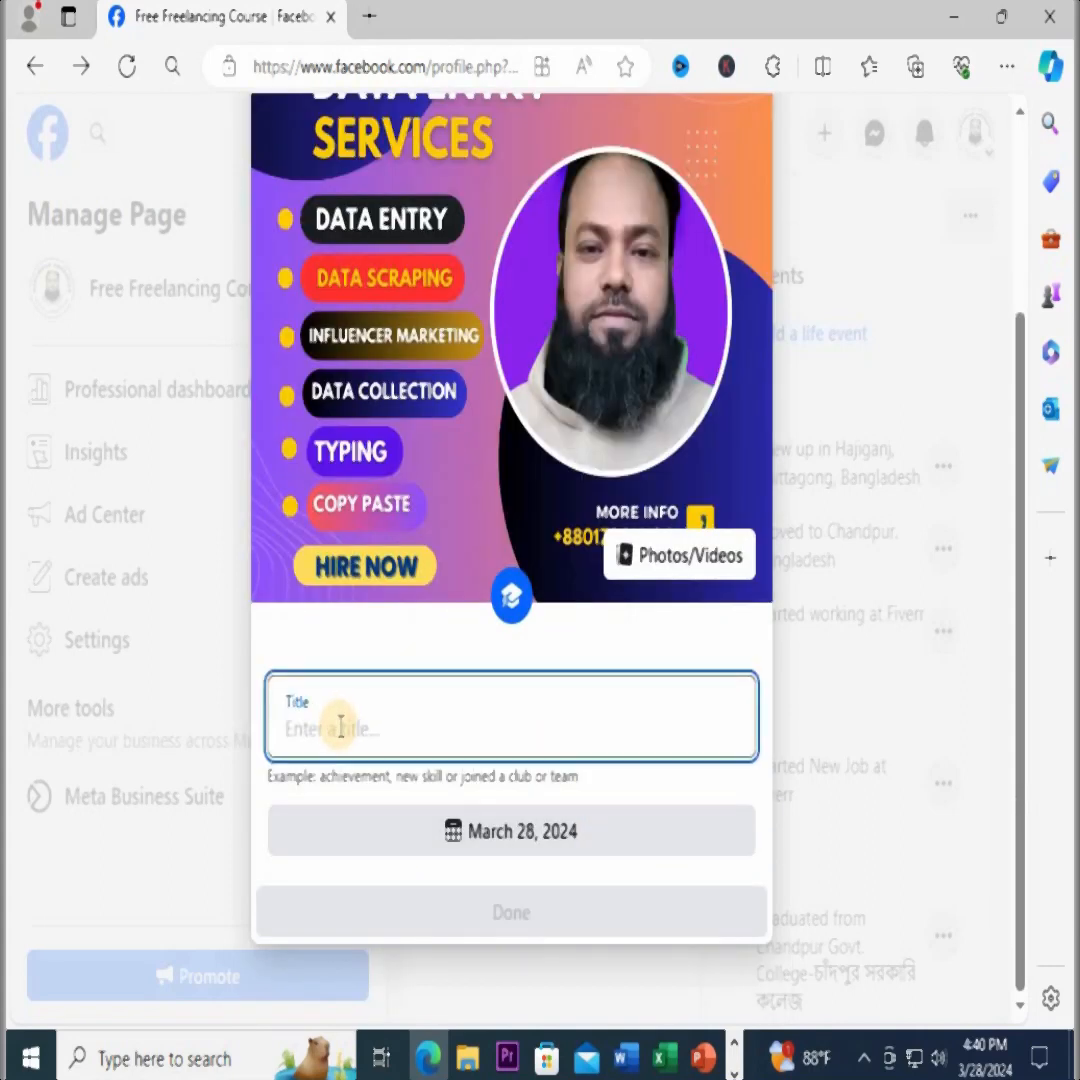
text(Data Entry)
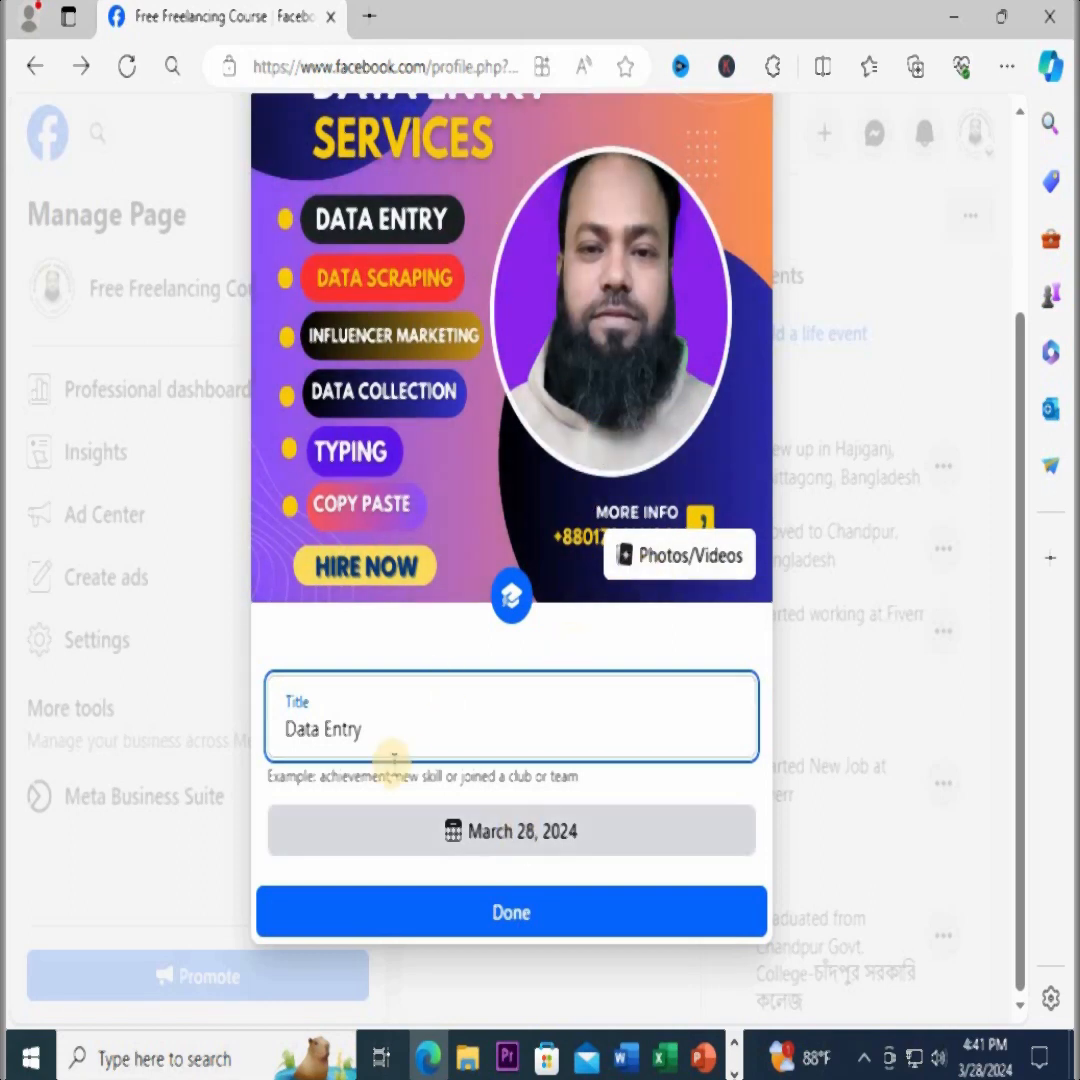
Review the year, month and day choices, keep March 28, 2024 as the event date, and continue to the post composer
click(499, 848)
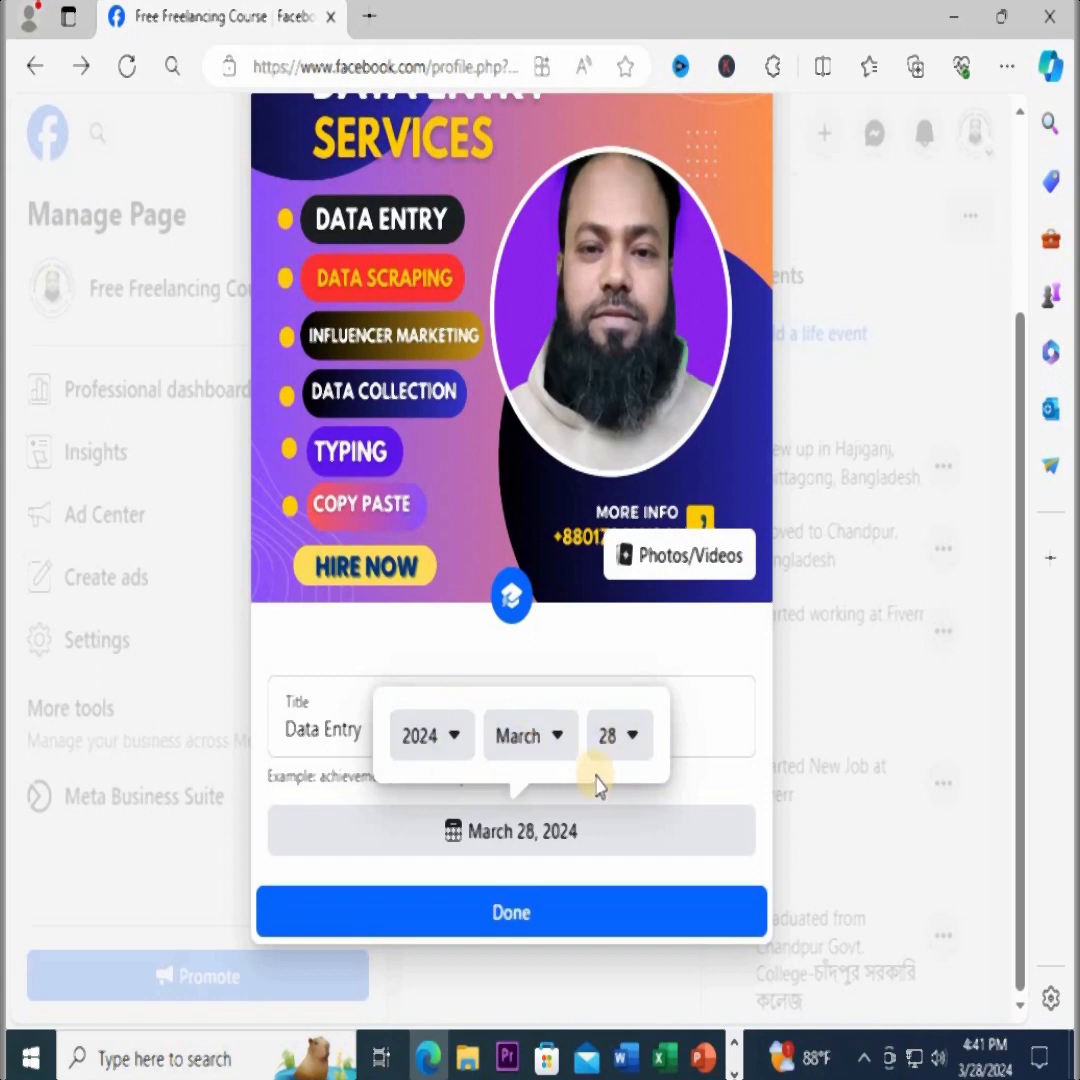
click(446, 745)
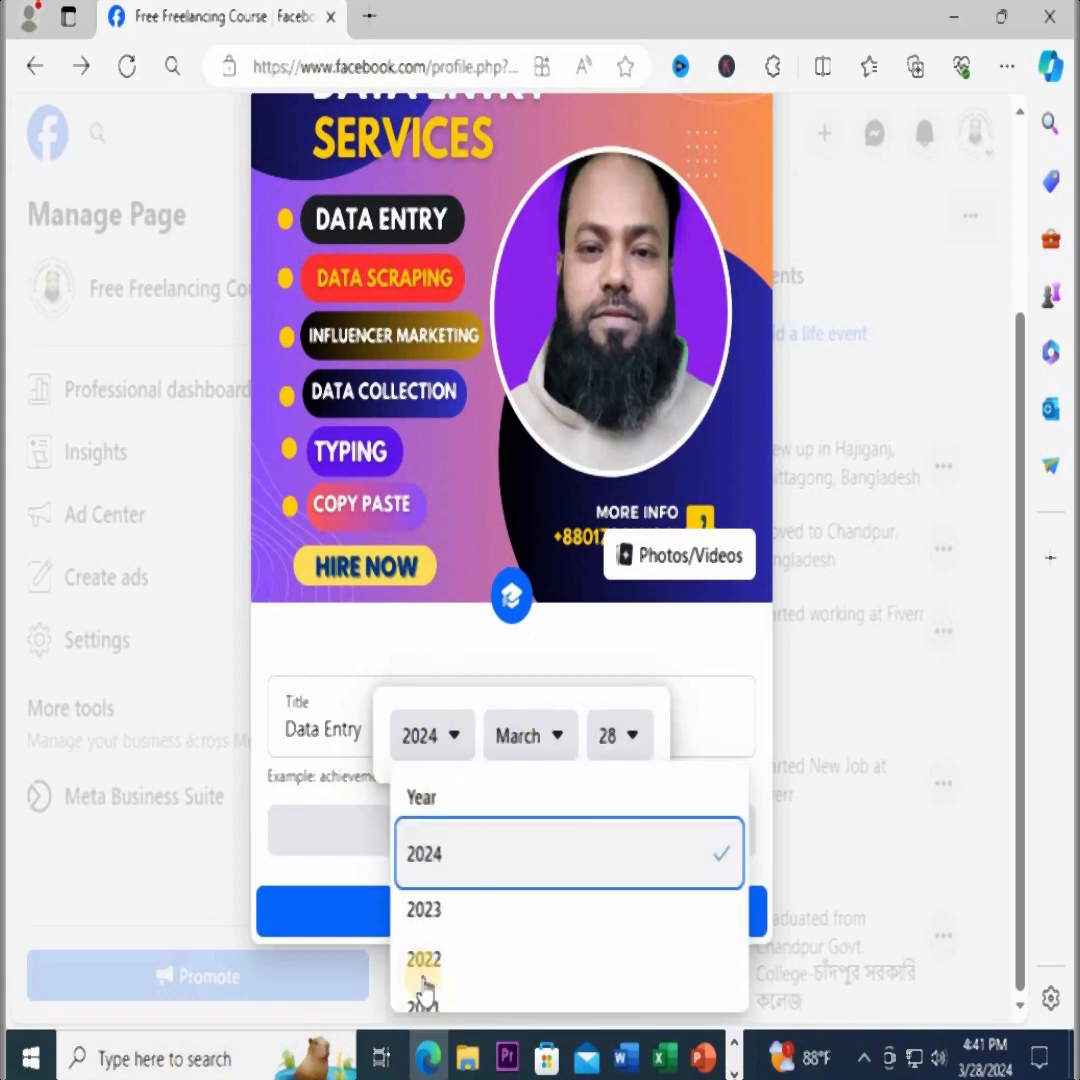
click(557, 738)
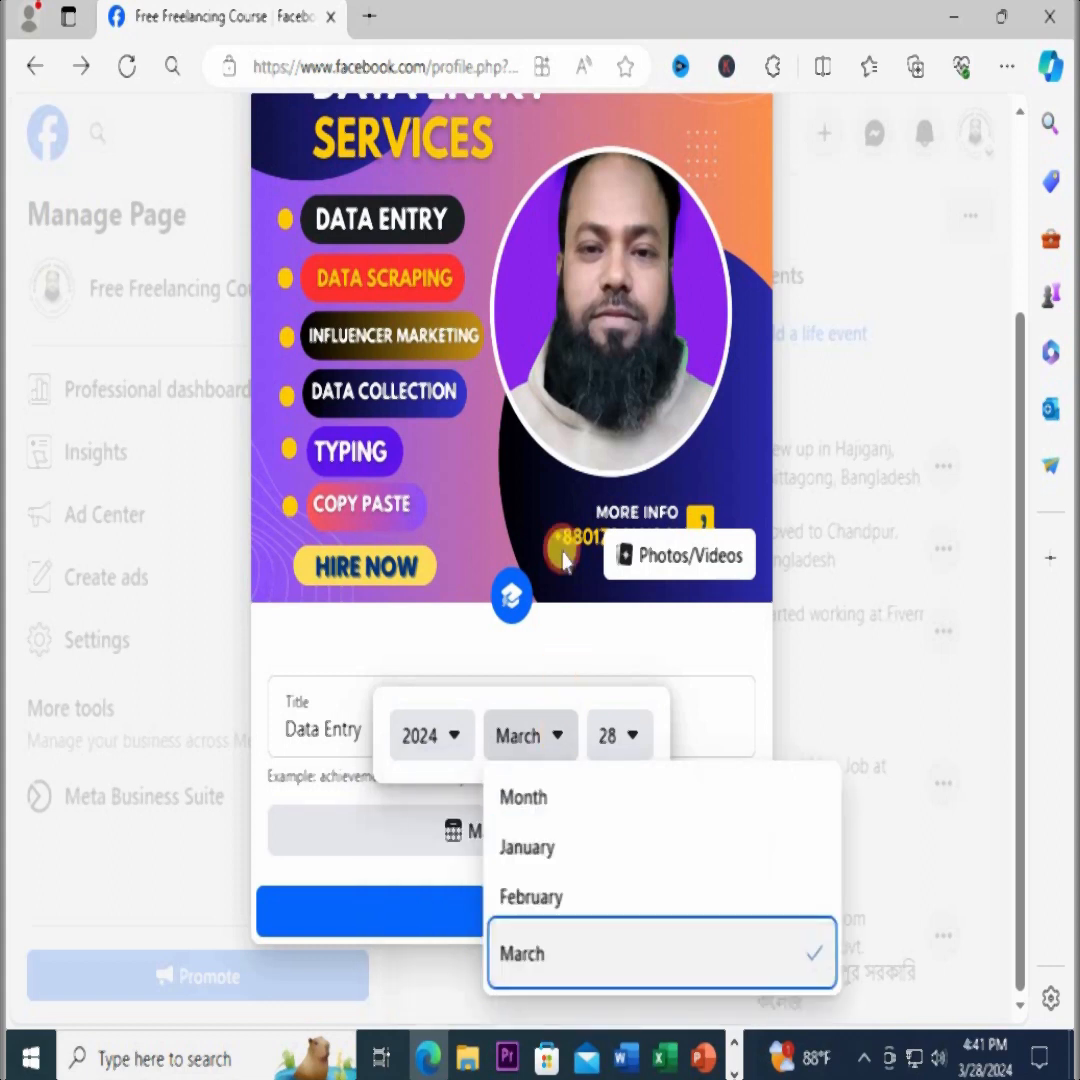
click(630, 737)
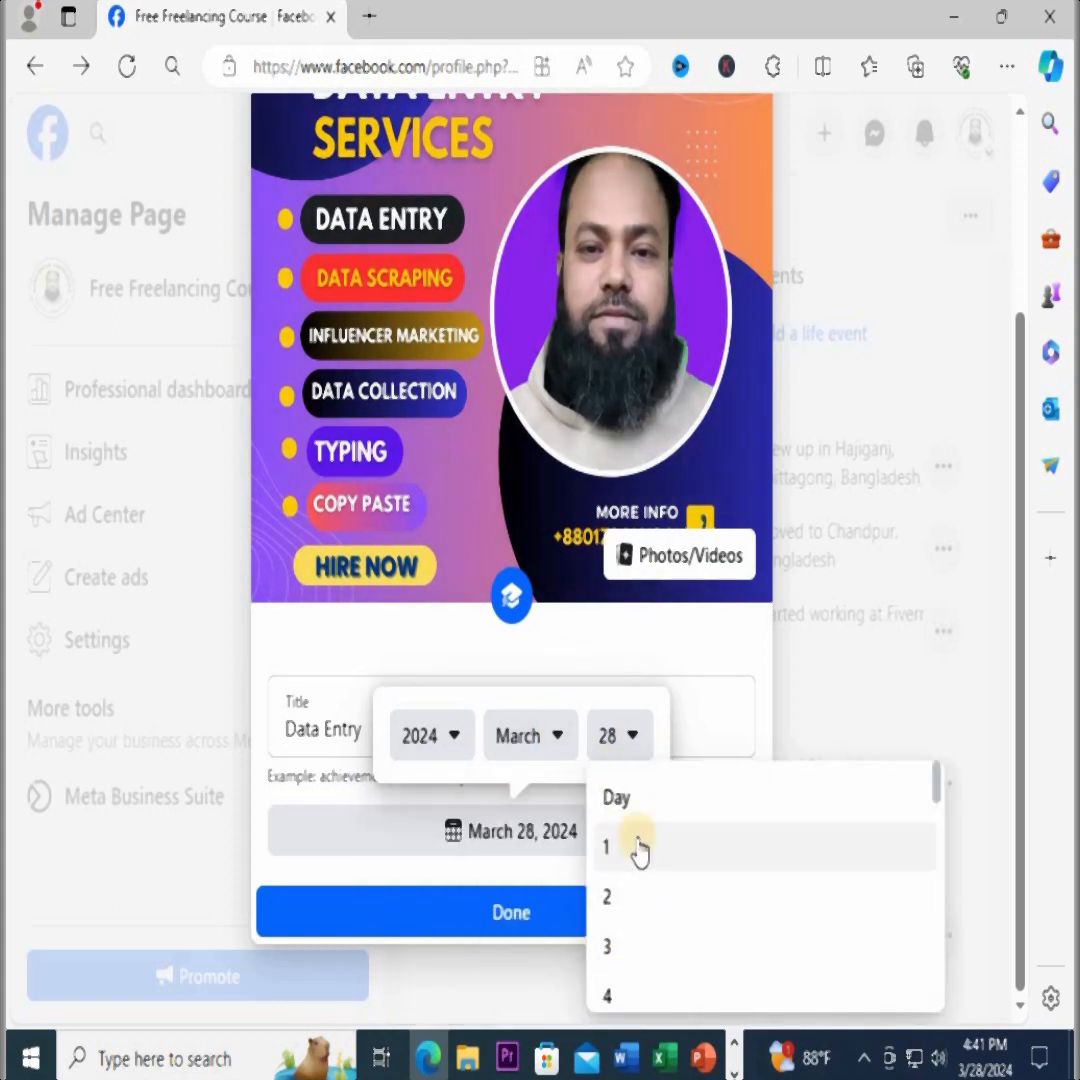
click(682, 668)
click(513, 918)
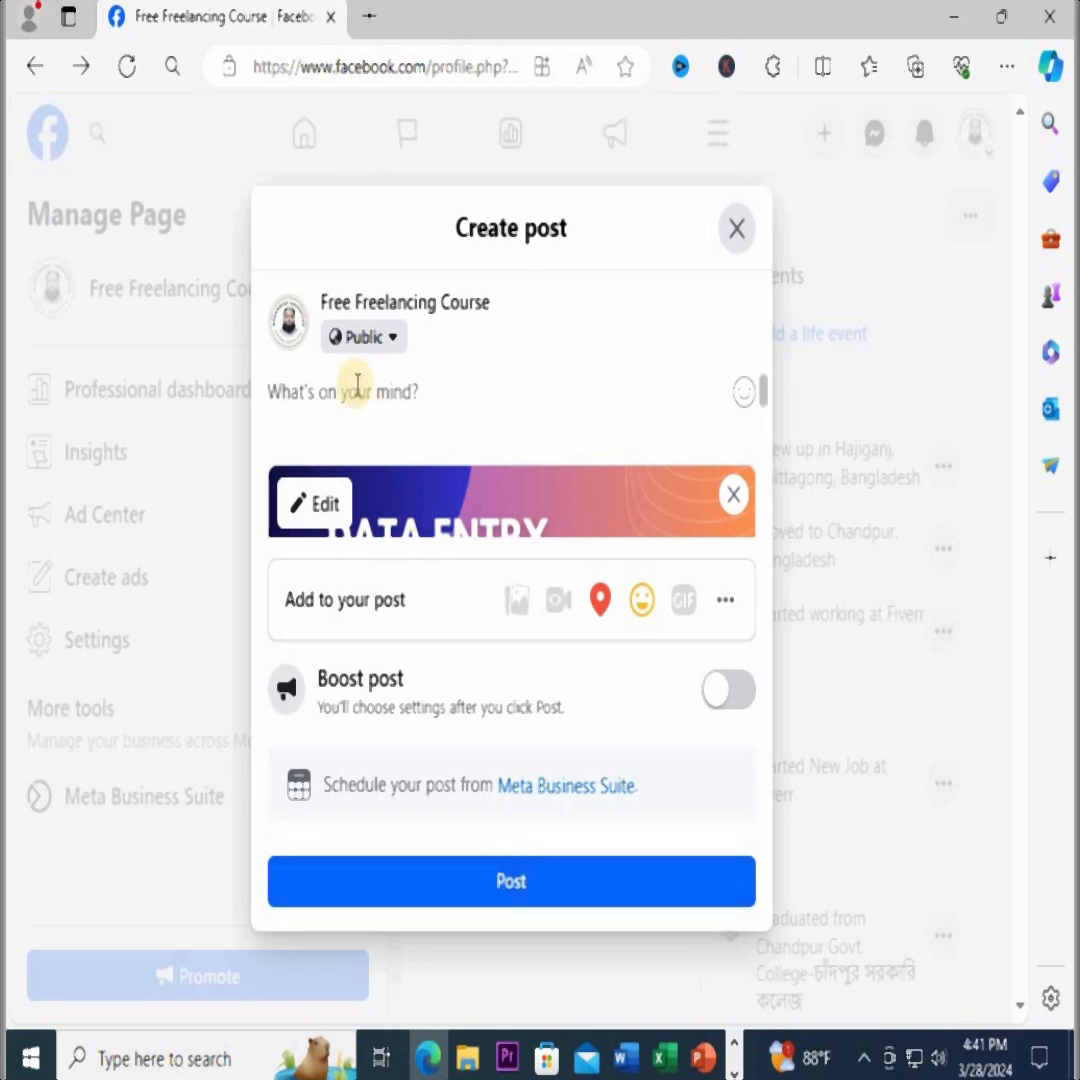
Begin the post caption with "Online" followed by a mention of the Free Freelancing Course page
text(Online )
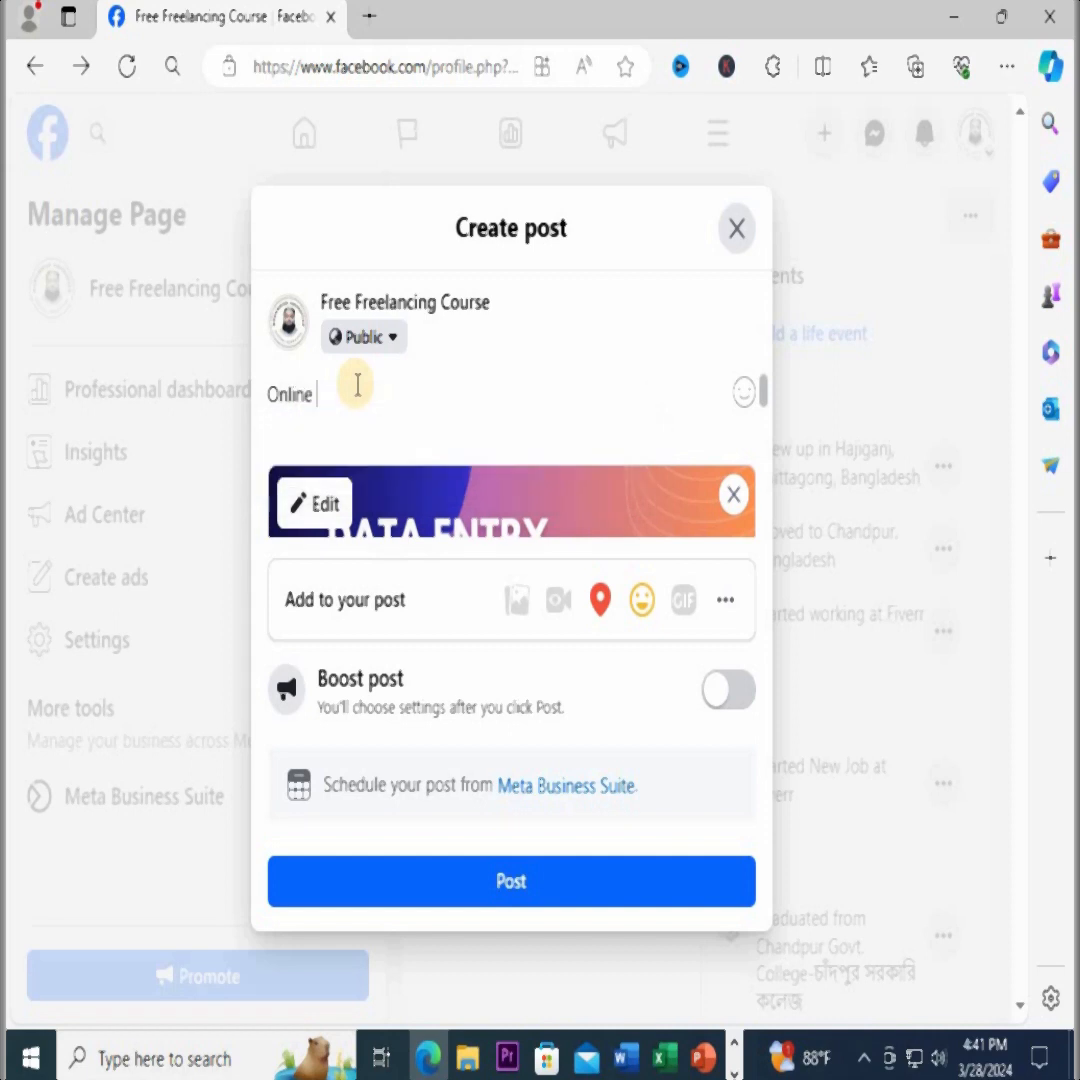
text(Cours)
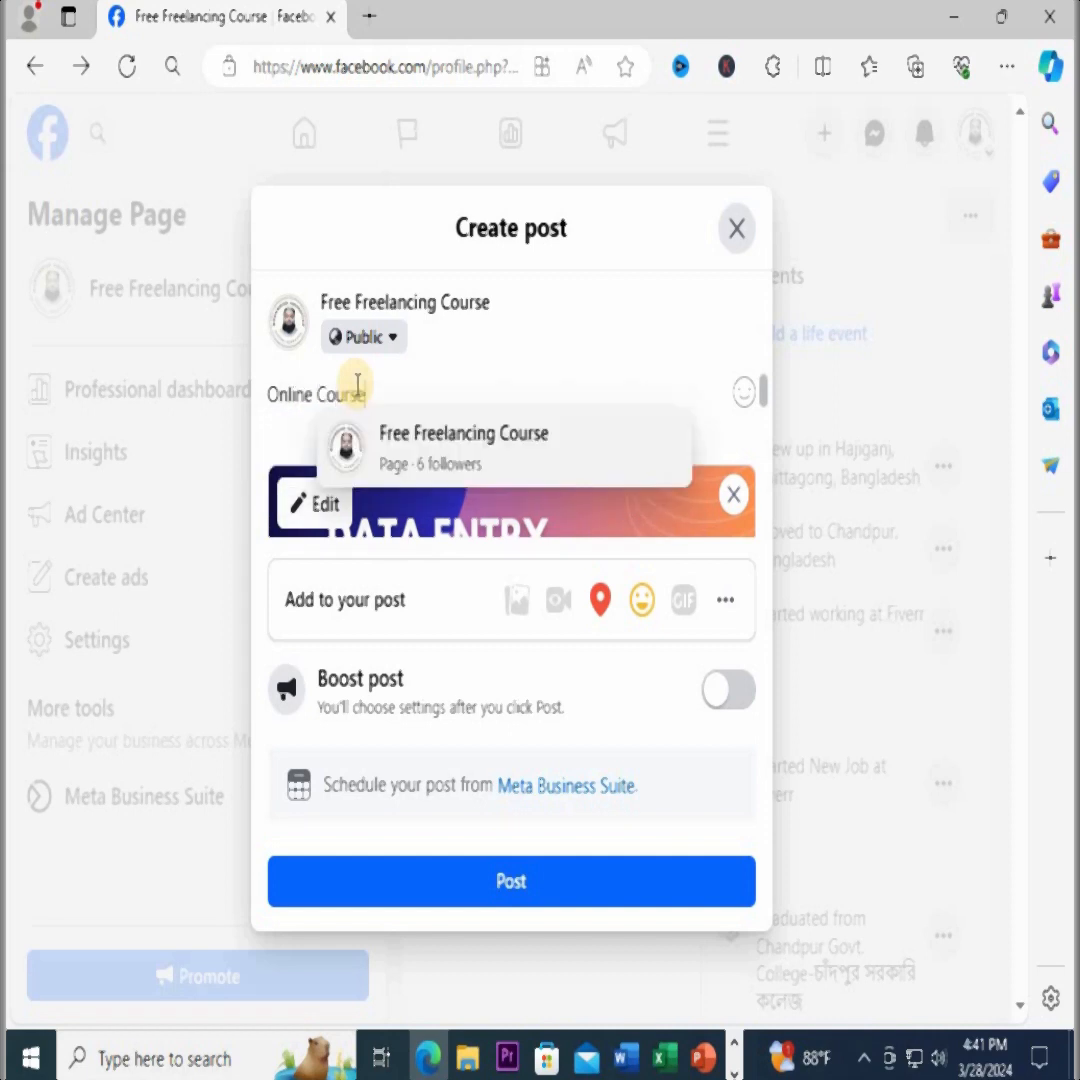
text(e)
key(Return)
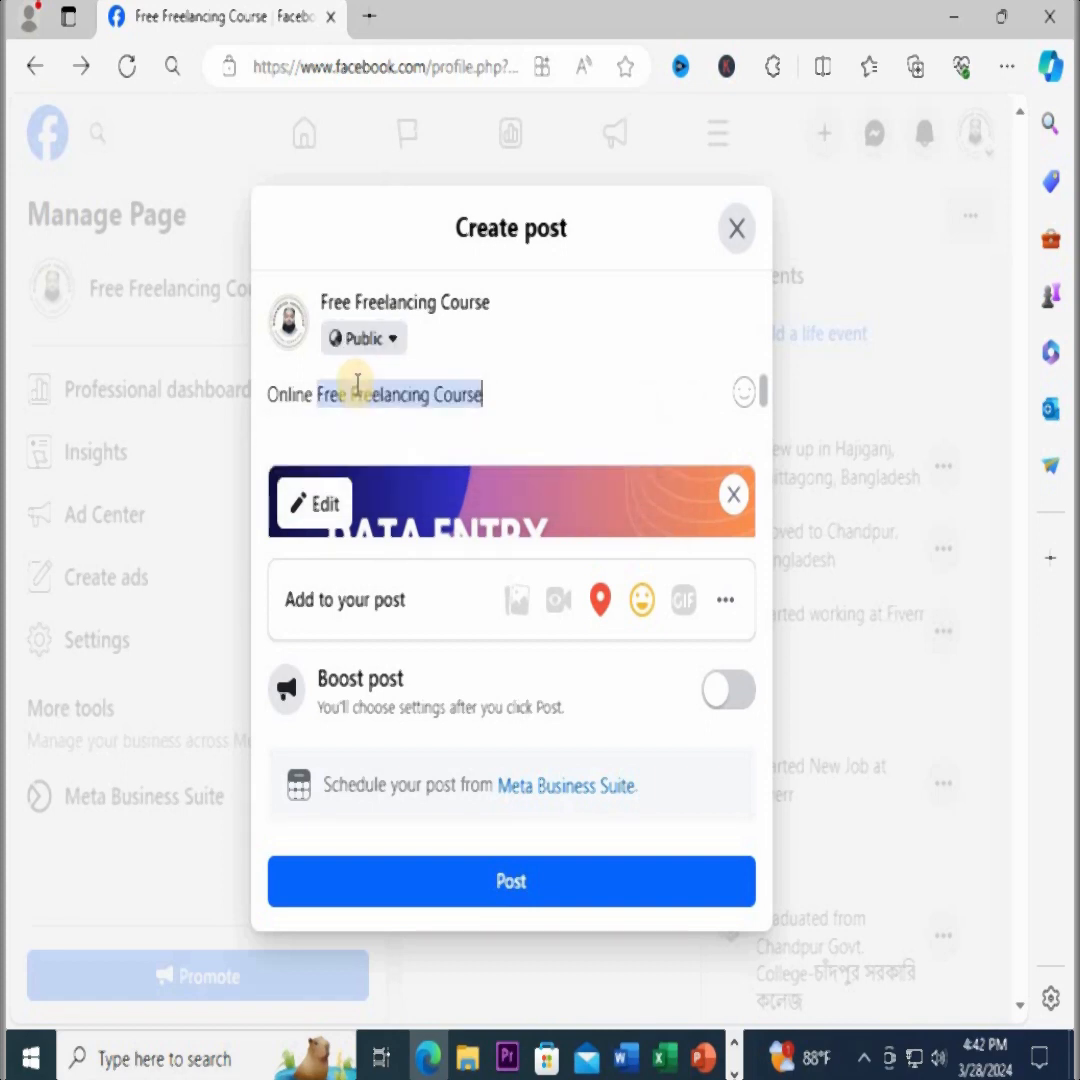
Add the lines "Data Entry" and "Join with Us" to the post caption
key(Return)
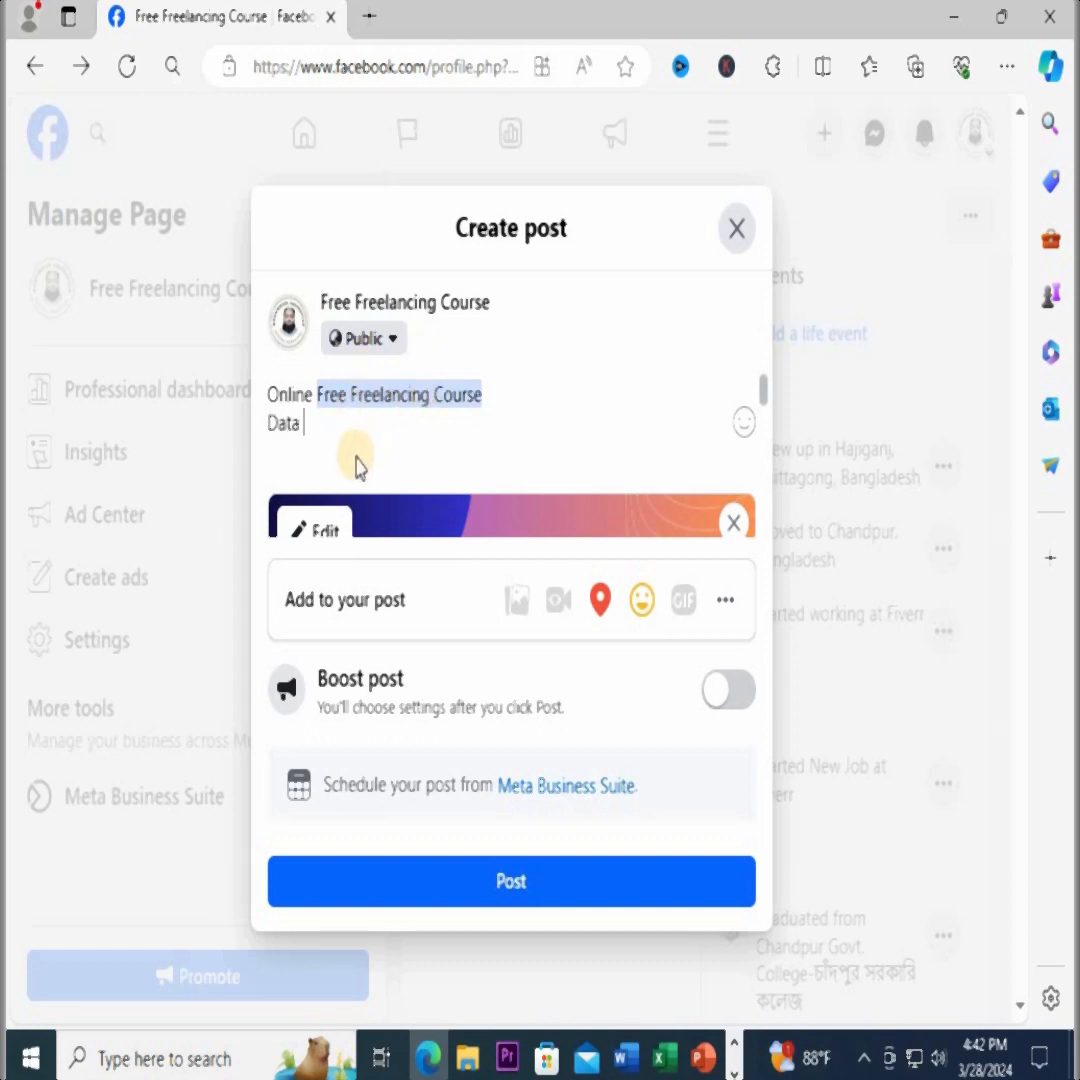
text(Data Entry)
key(Return)
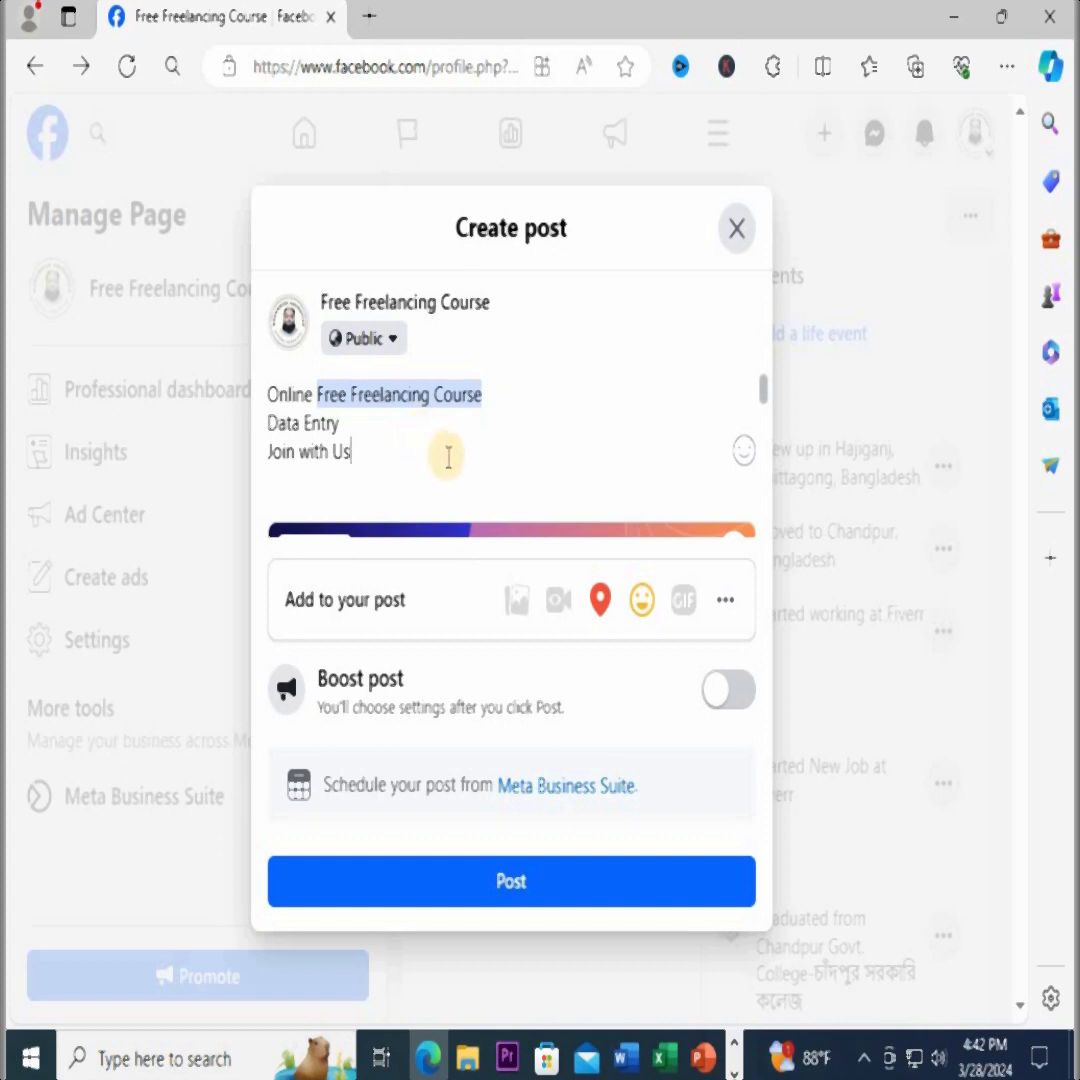
scroll(446, 458, down, 1)
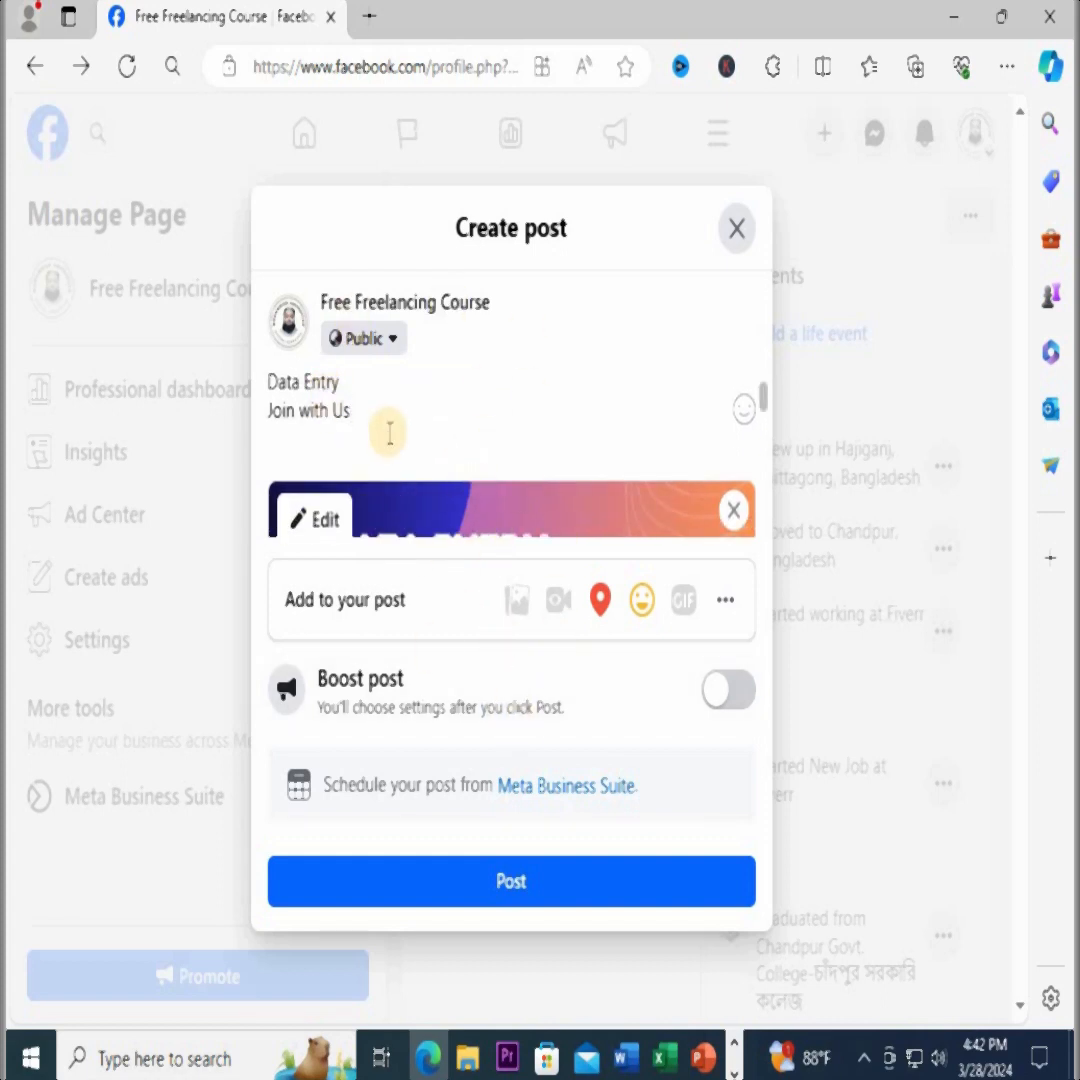
Add the suggested hashtags #facebookmarketing, #DataEntry and #OnlineLearning on a new line under "Join with Us"
key(Return)
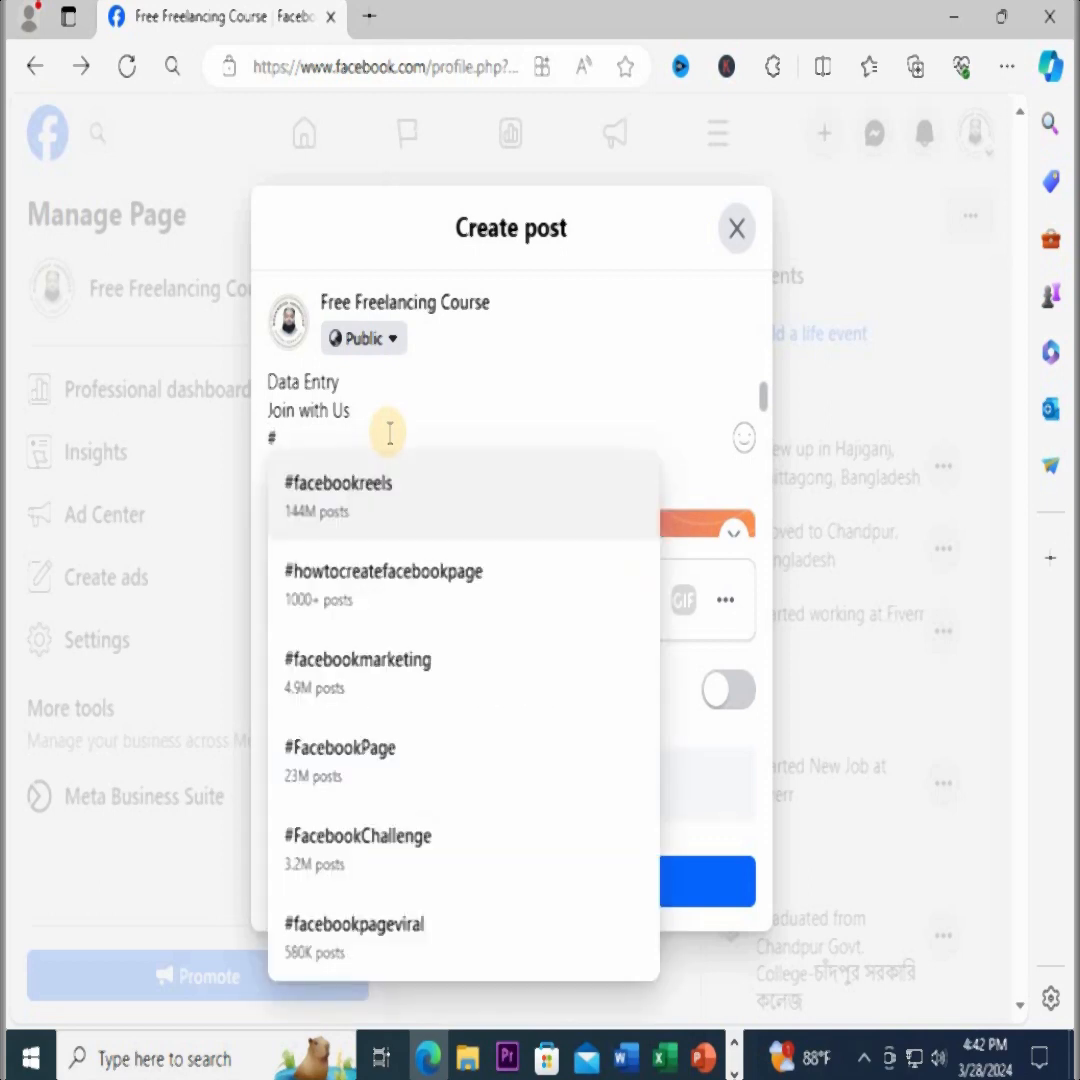
click(386, 680)
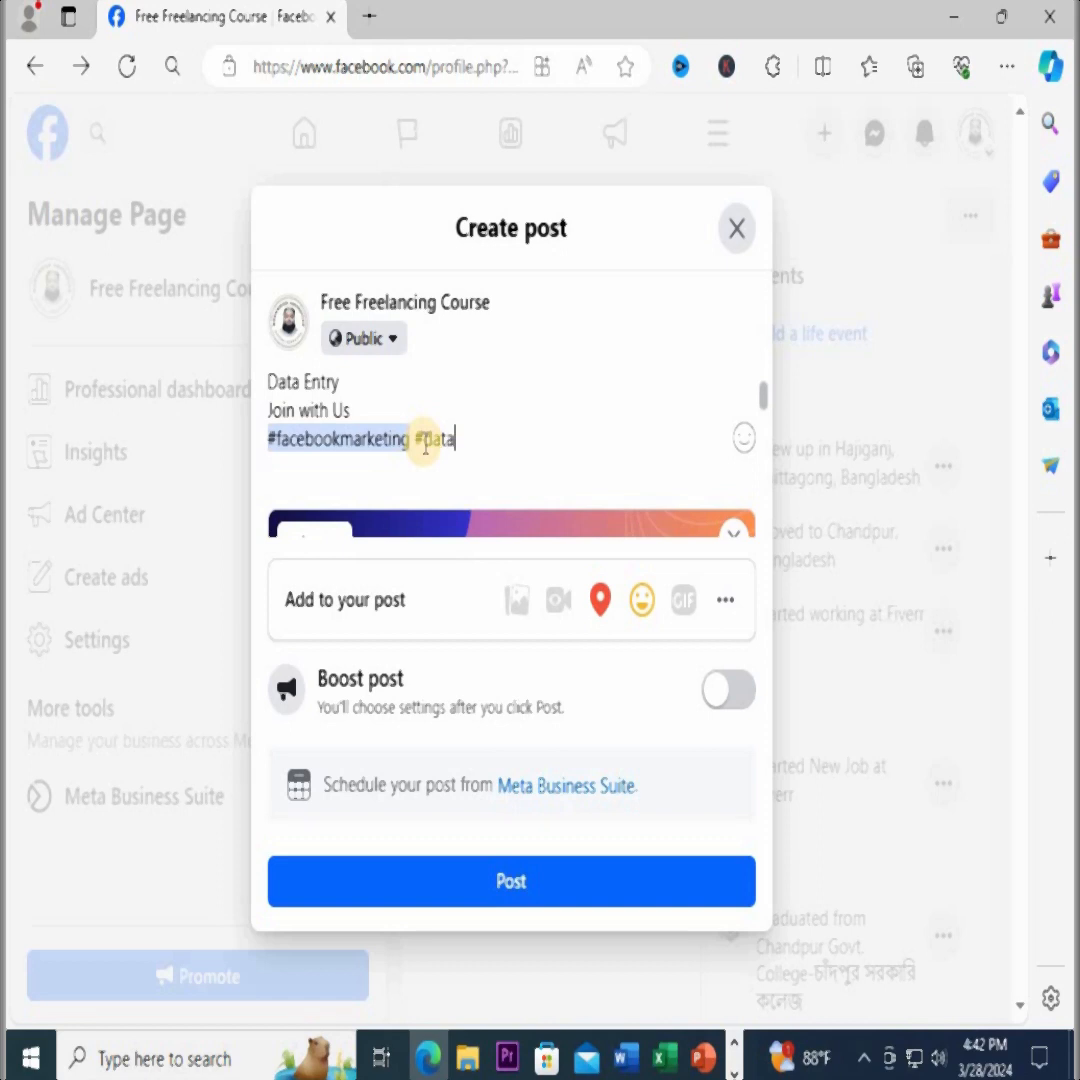
text(#dataenty)
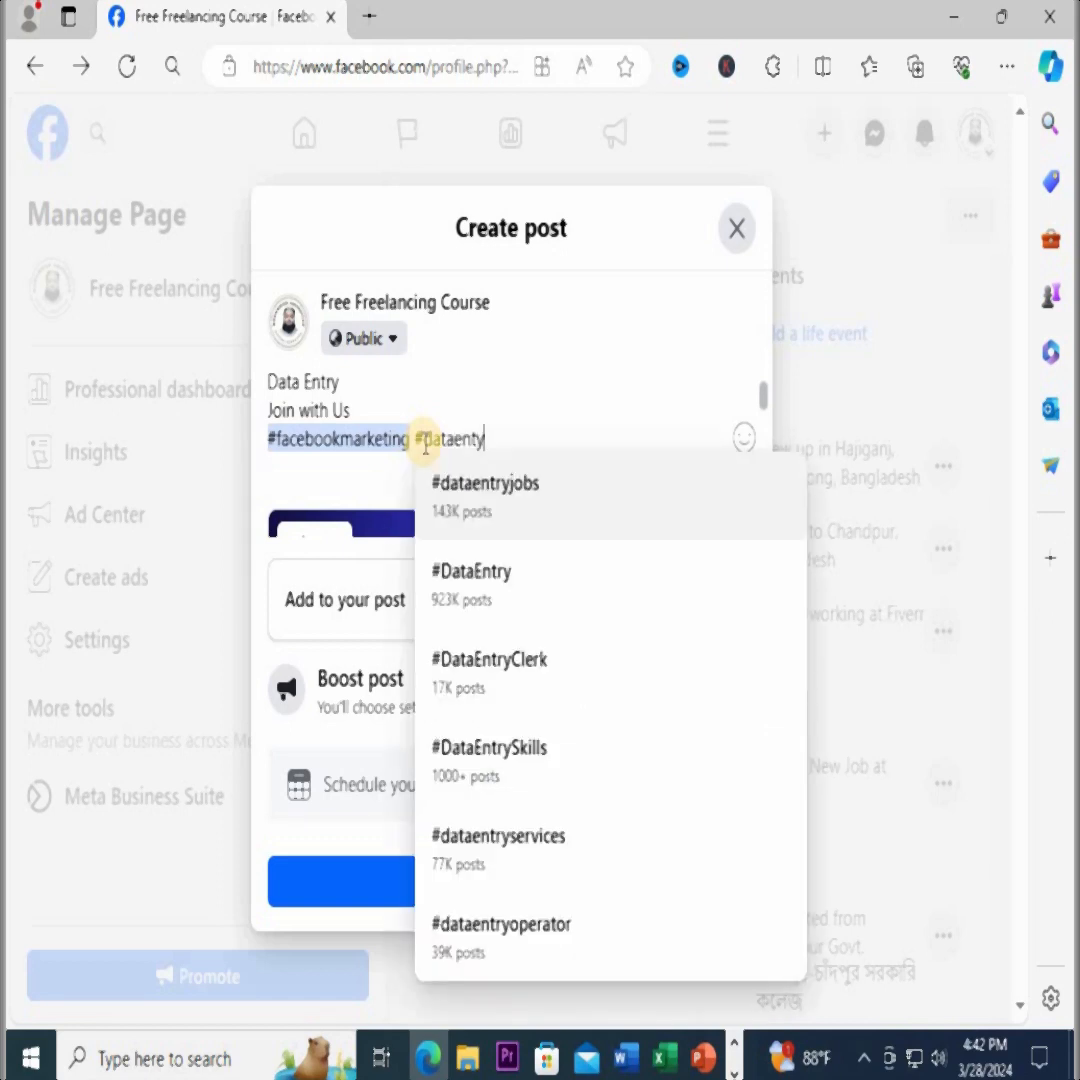
click(433, 600)
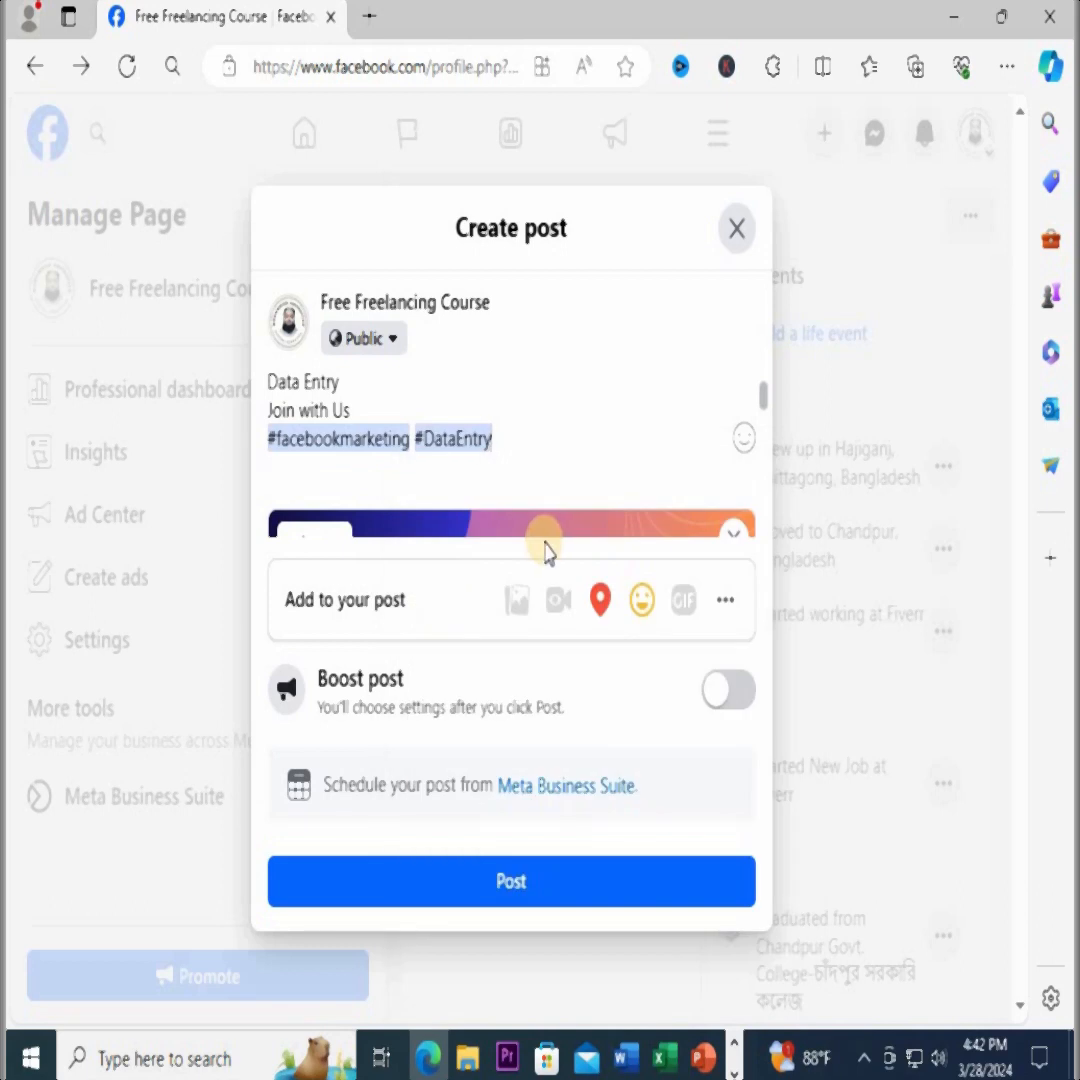
text(#online)
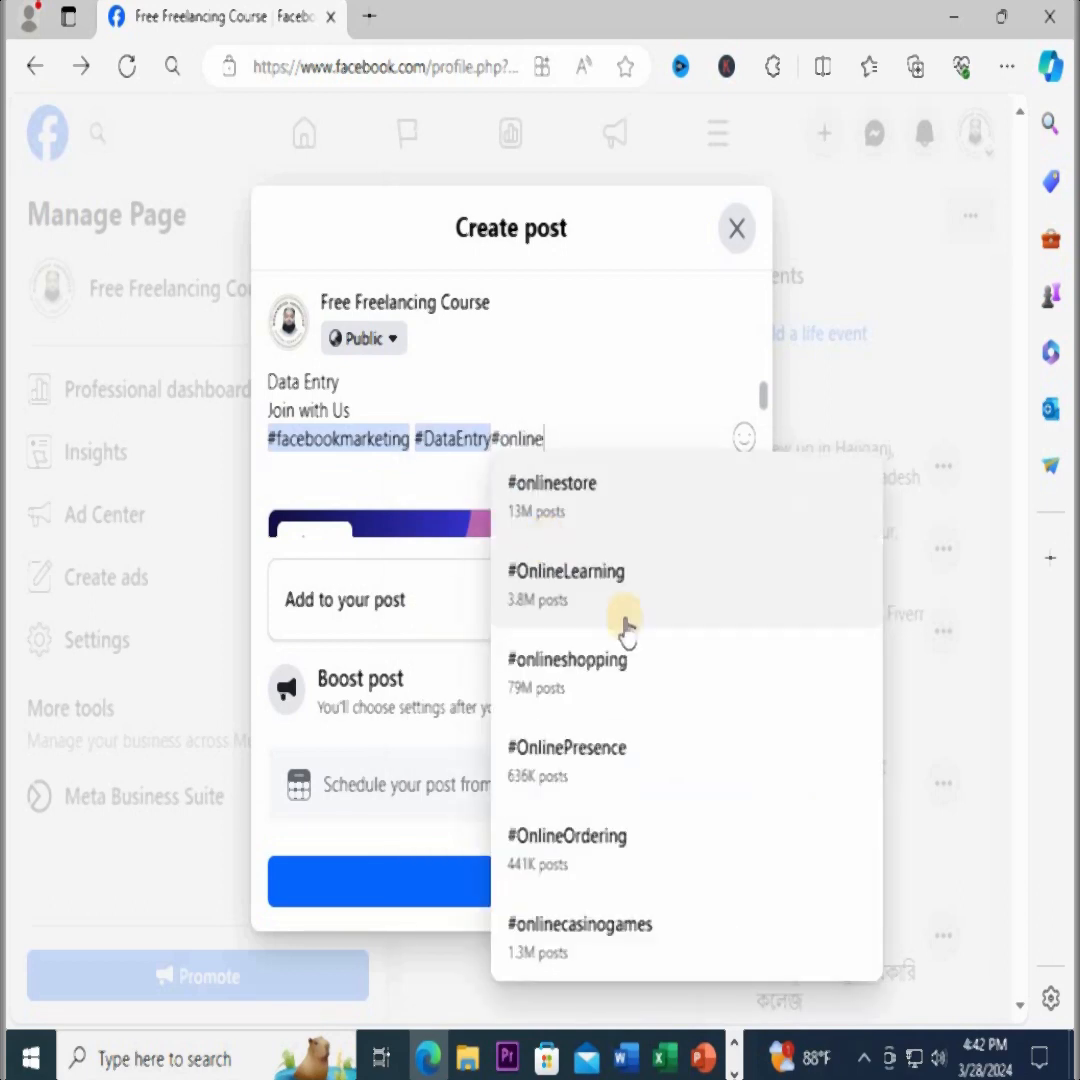
click(595, 578)
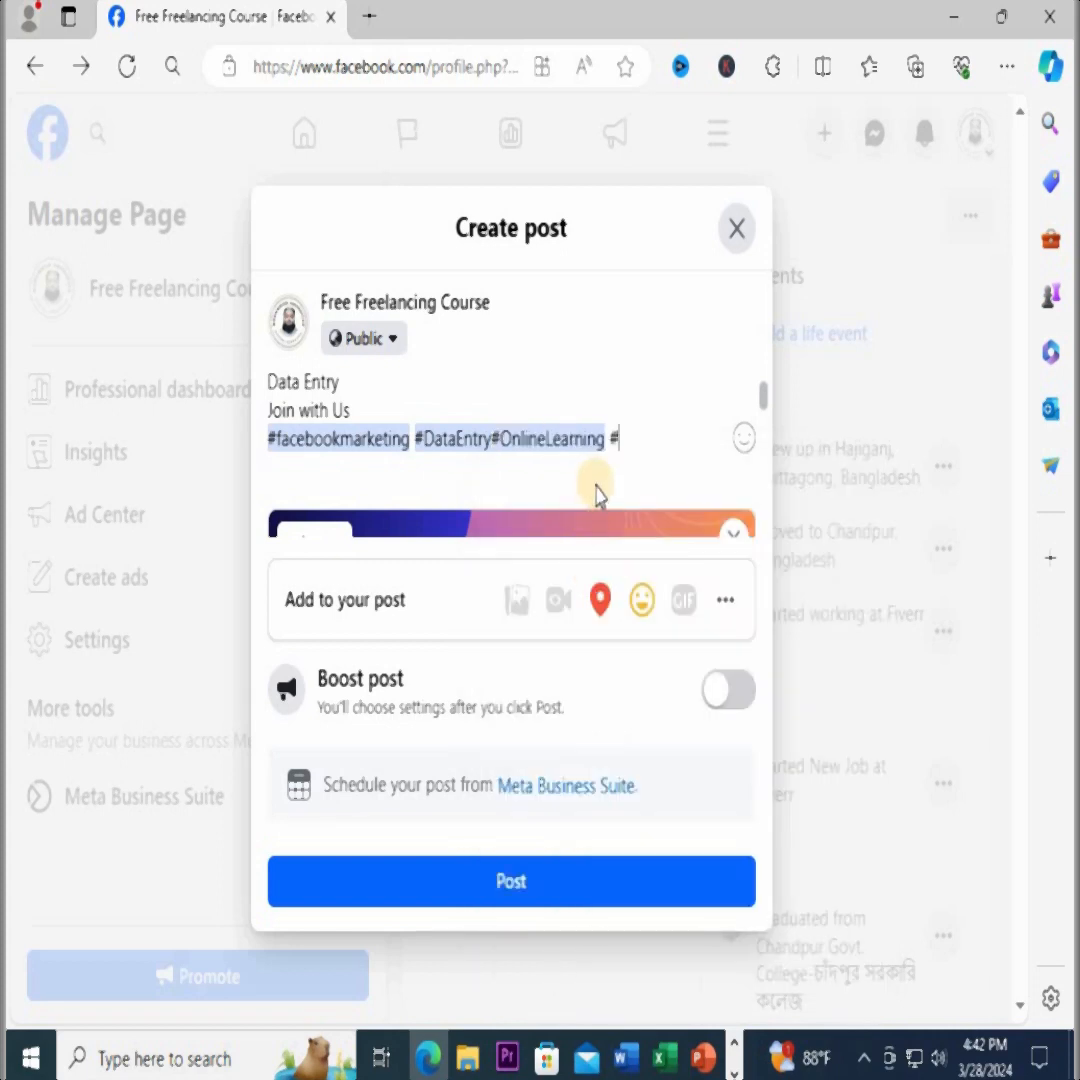
Add the suggested hashtags #datacollection and #freecourse to the end of the post caption
text(#data)
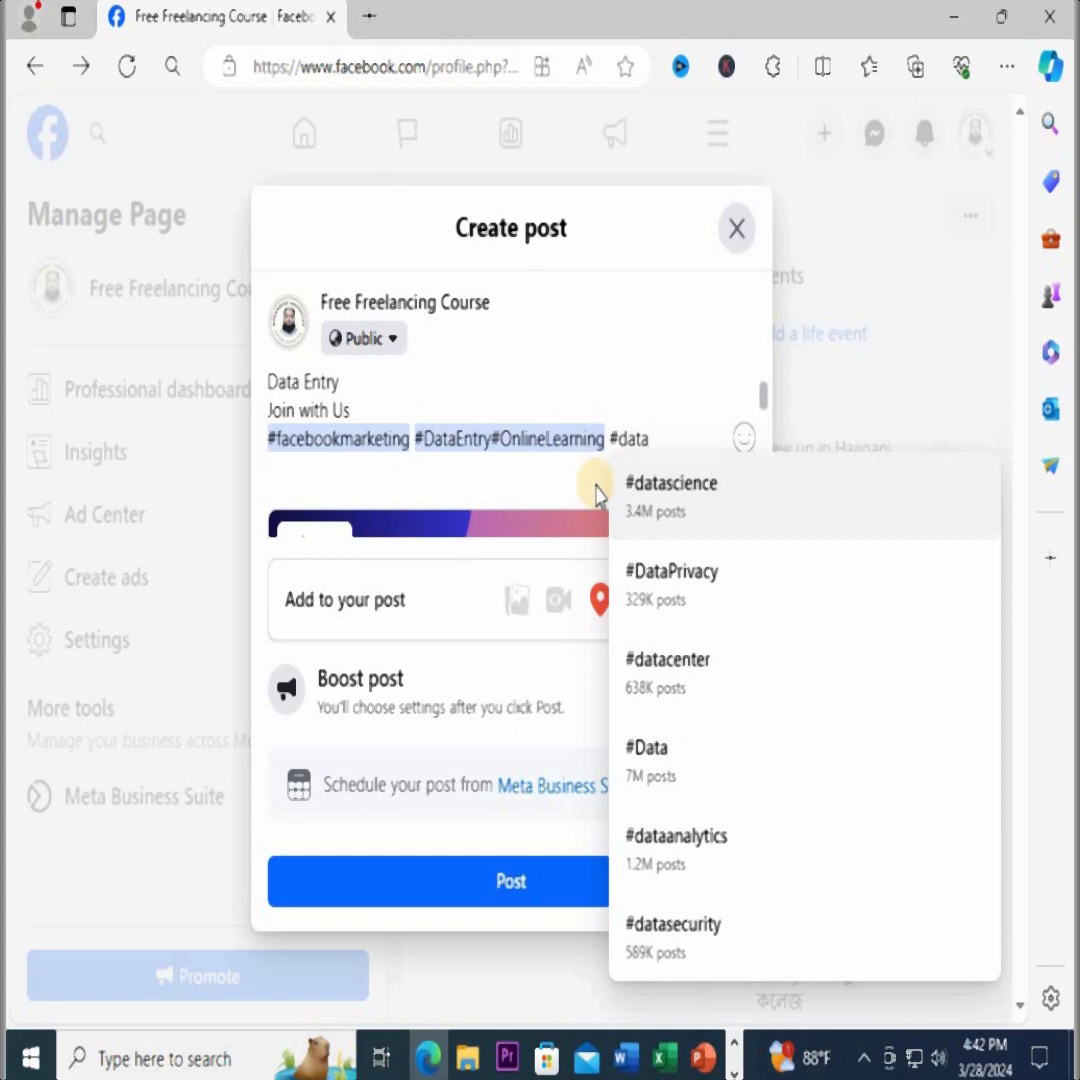
text(coll)
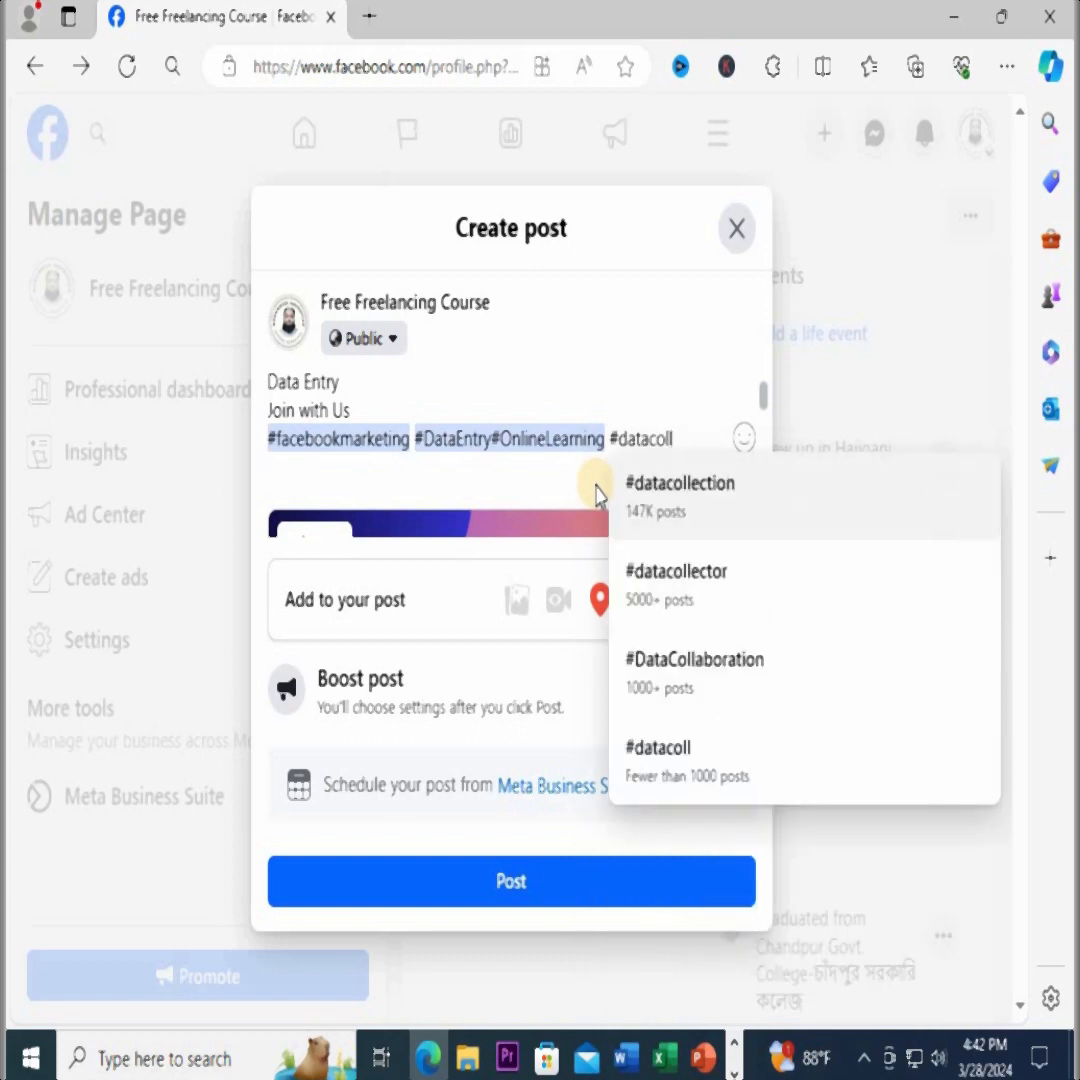
click(670, 505)
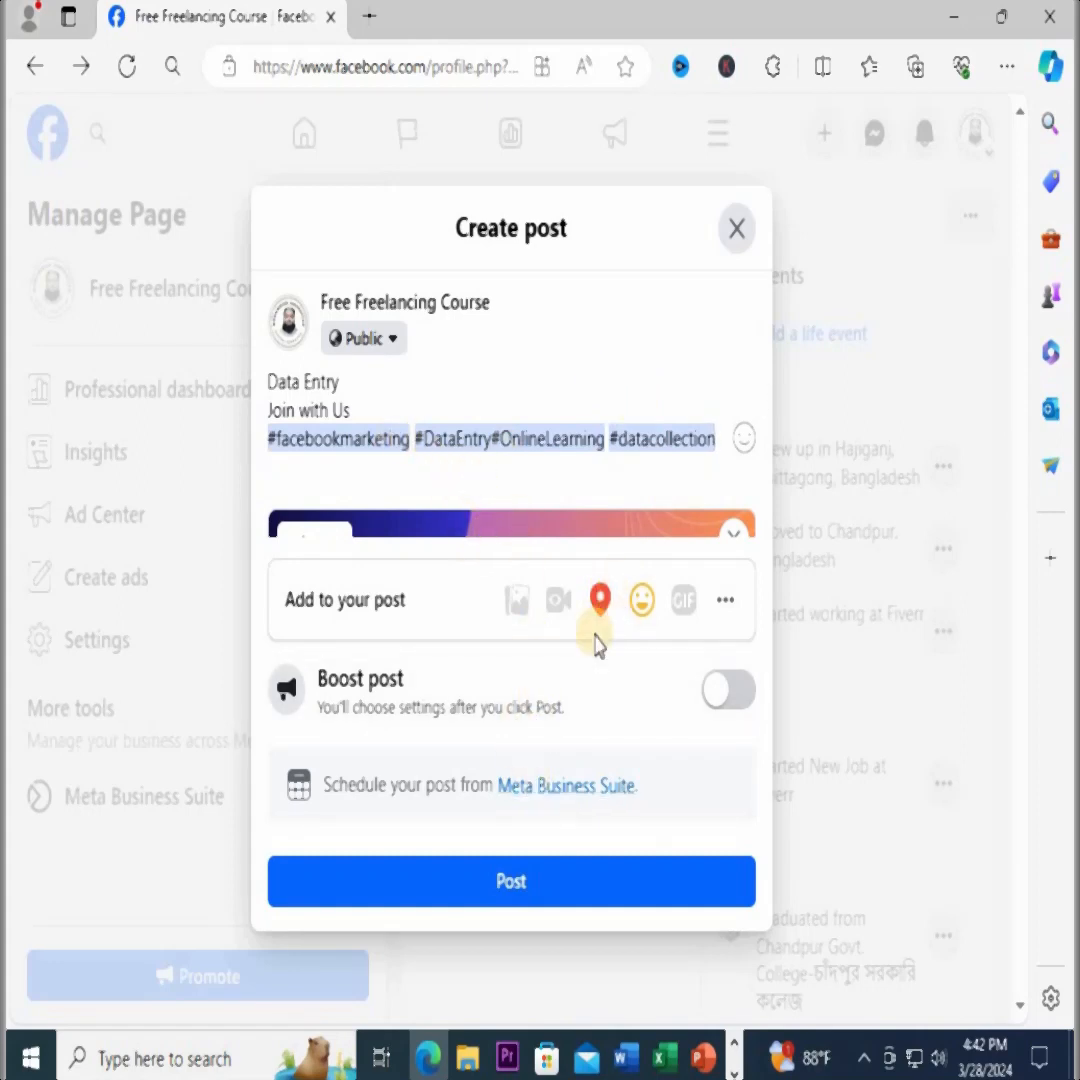
text(#free)
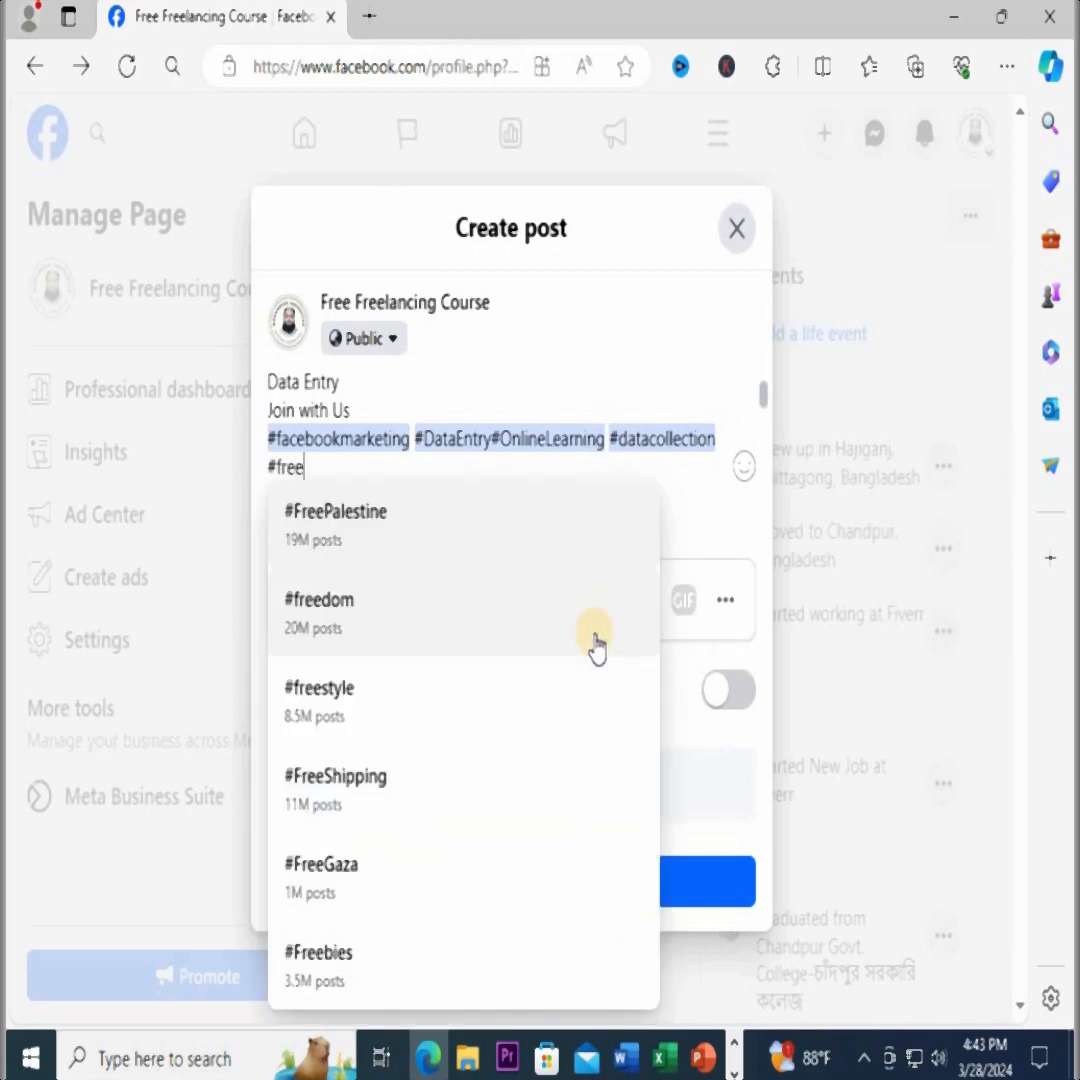
text(cou)
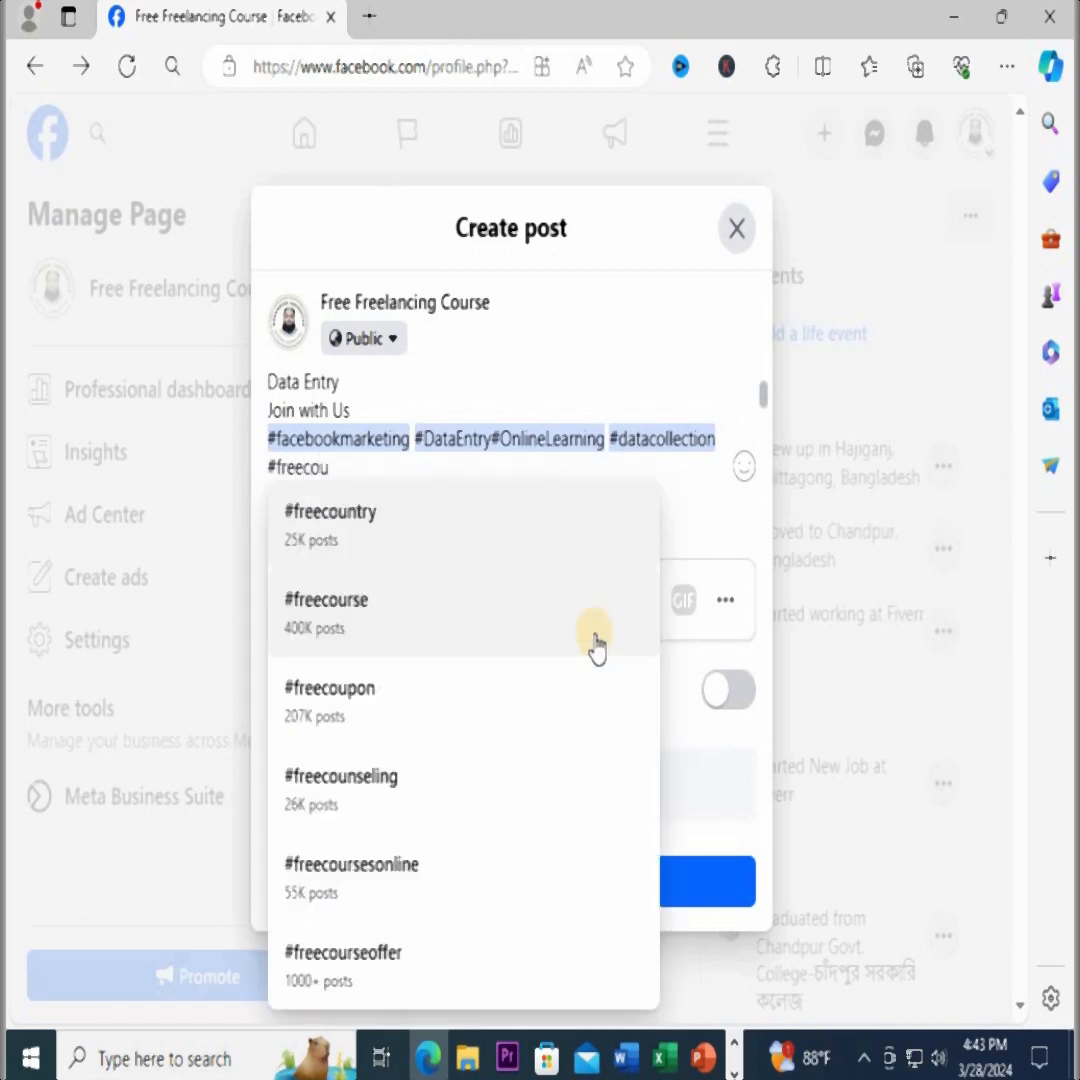
click(358, 615)
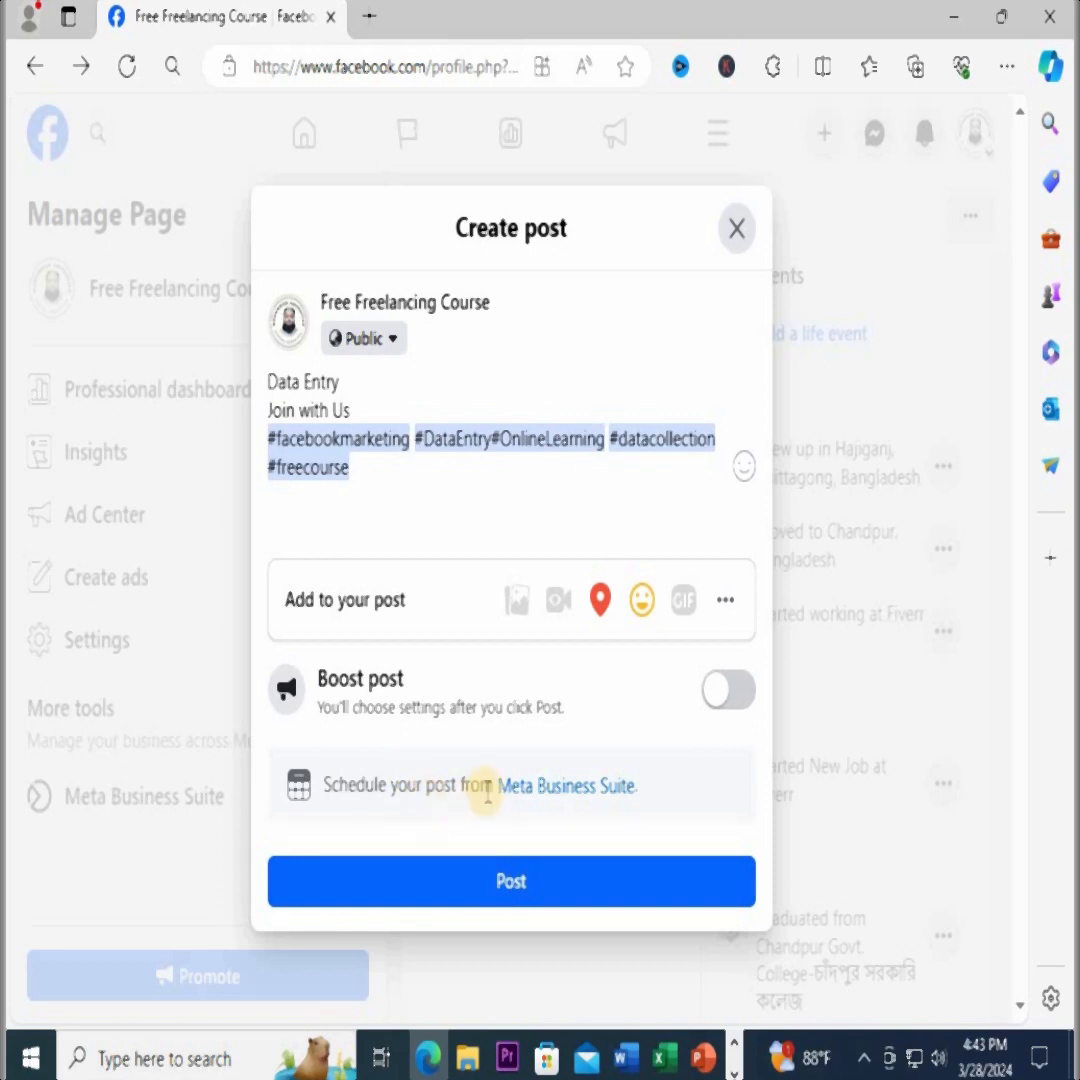
Open the Meta Business Suite post-scheduling link in a new browser tab and dismiss the introduction to goals in the planner
right_click(579, 804)
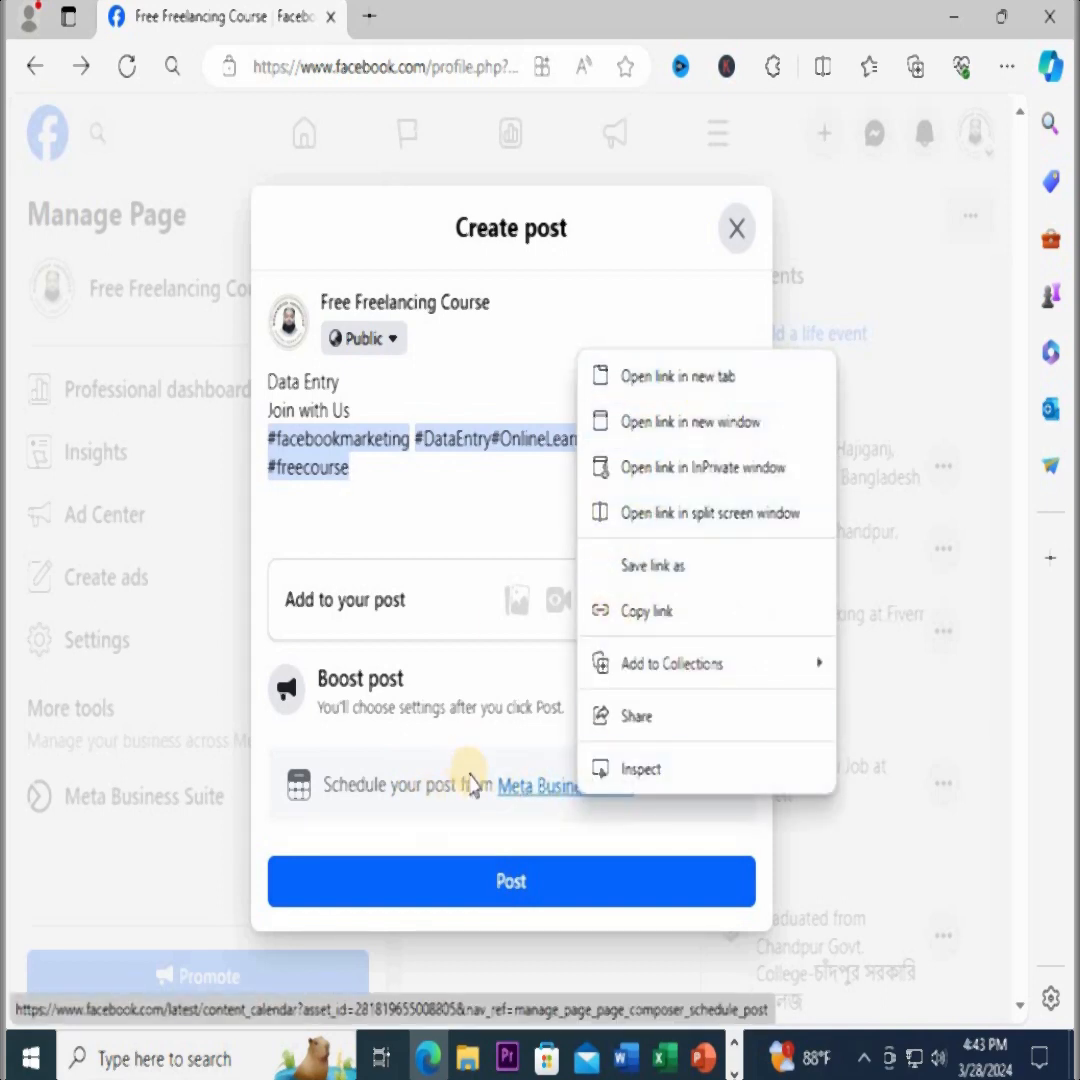
click(650, 377)
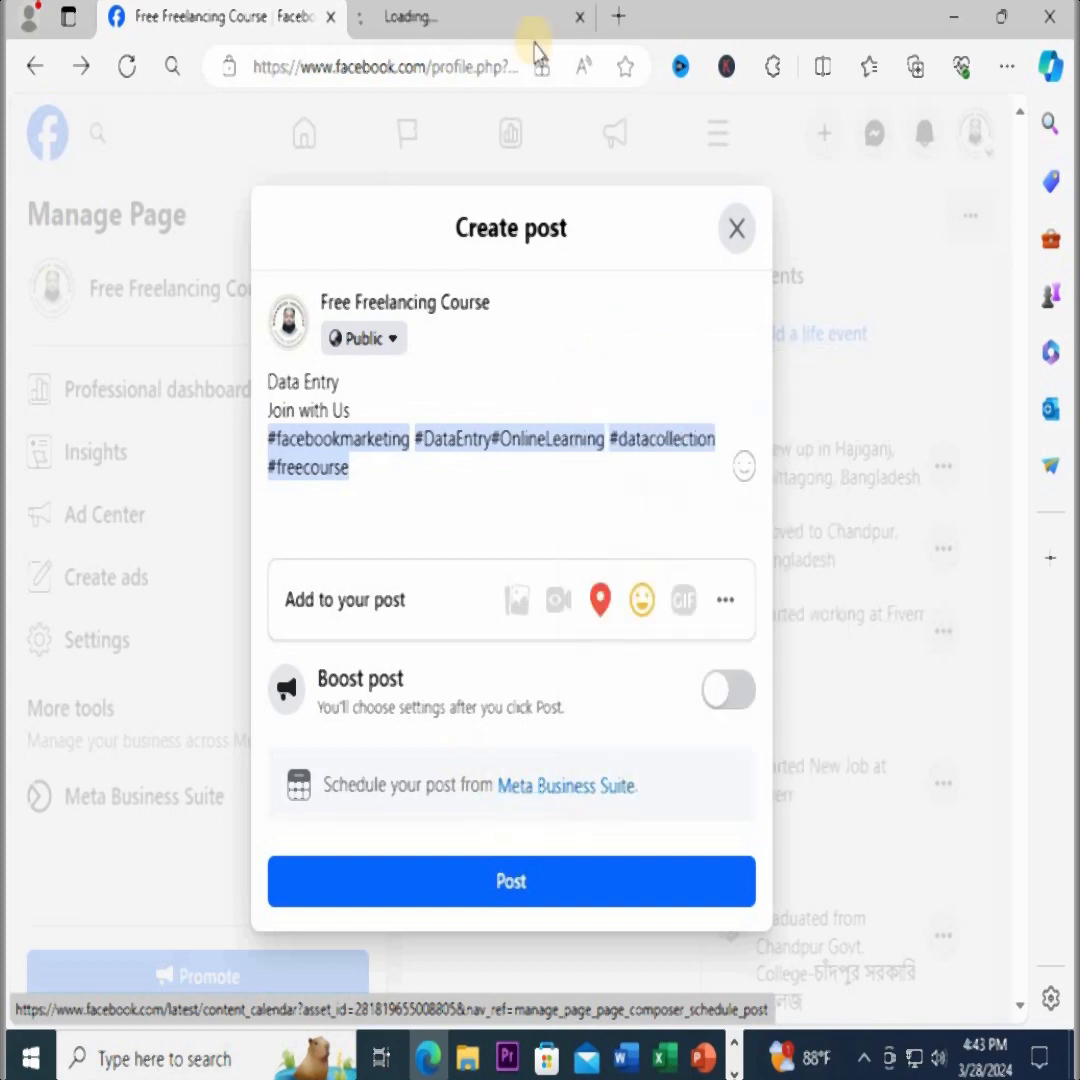
click(487, 22)
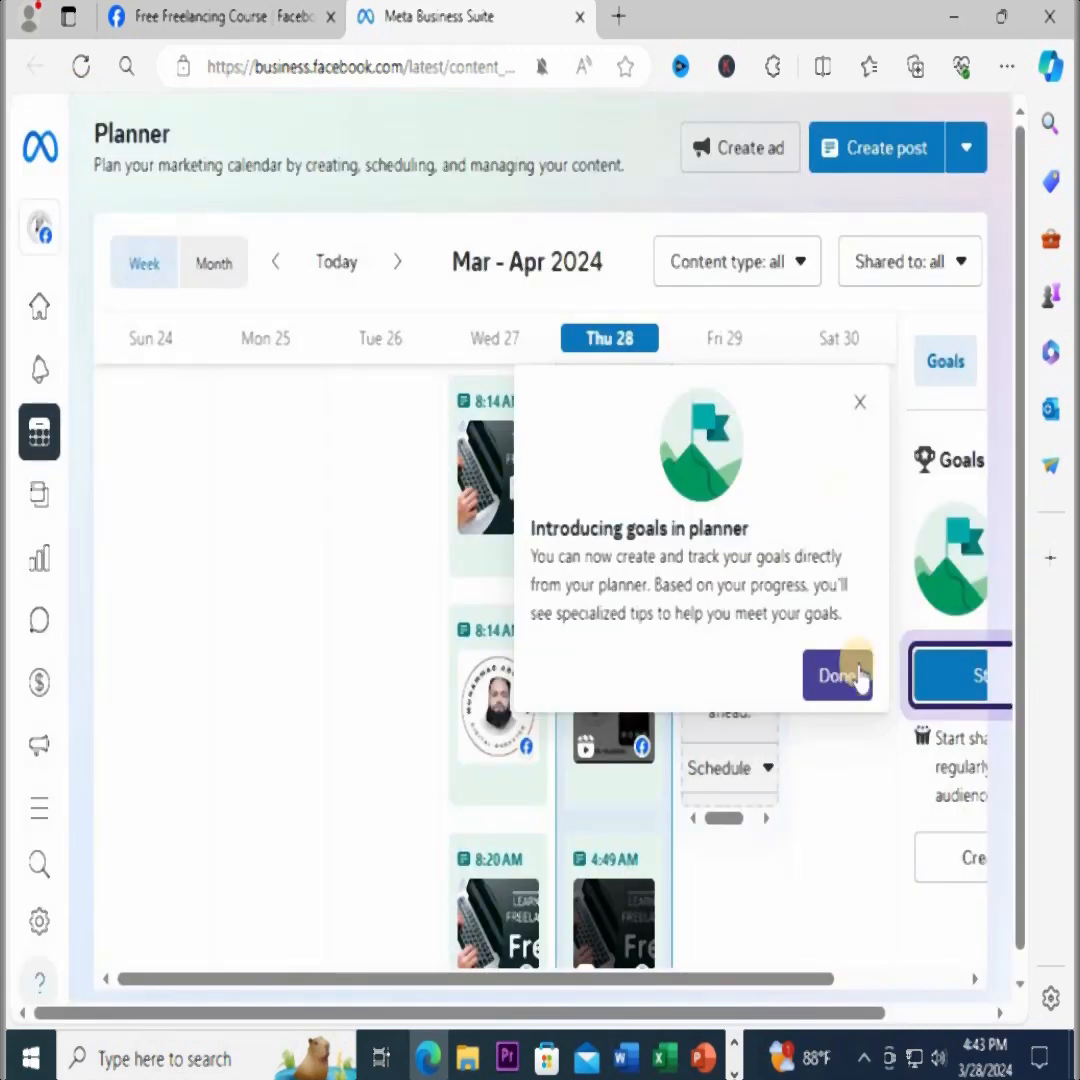
click(858, 405)
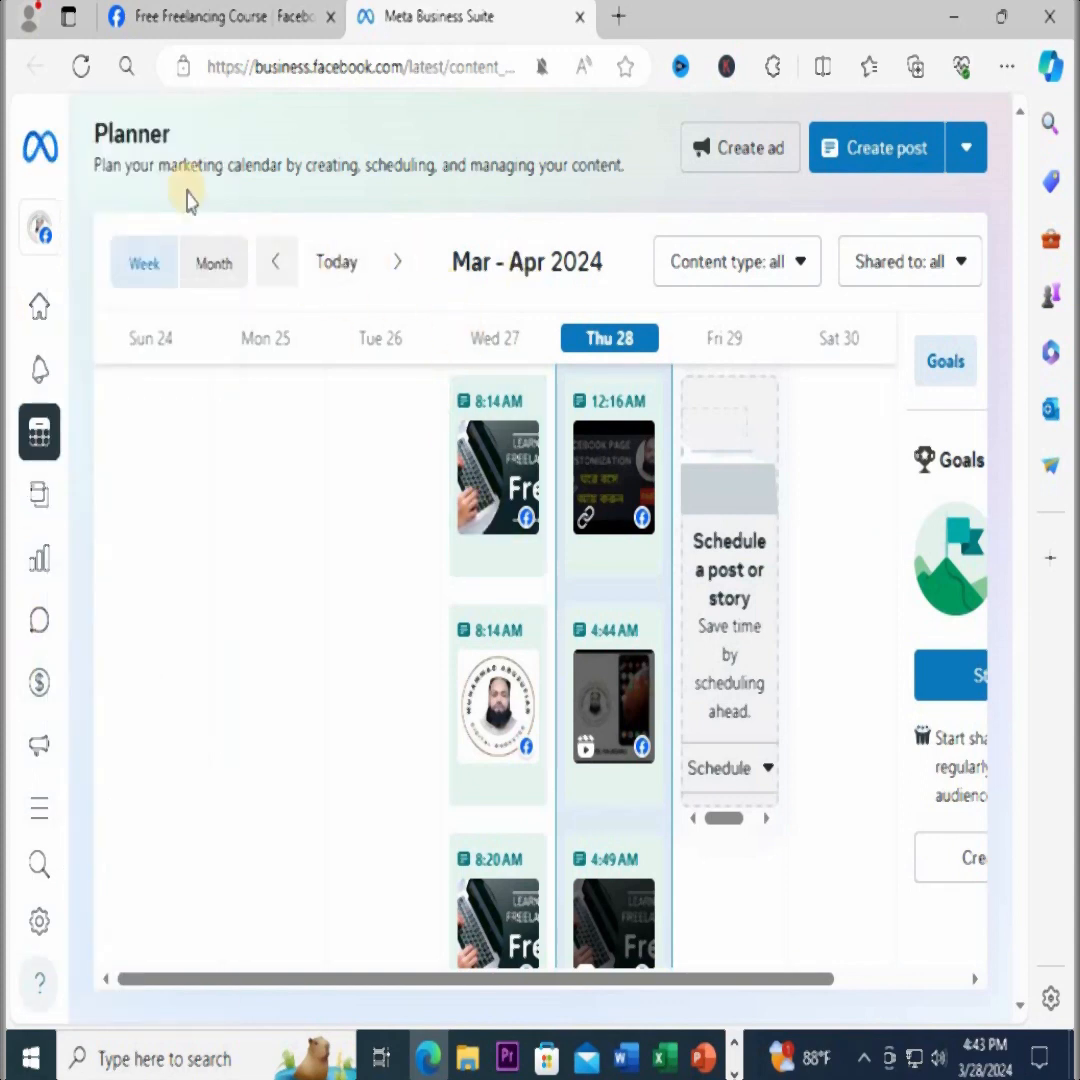
Filter the planner to content shared to the Facebook Page, then review the week's posts and the content type options
mouse_move(104, 514)
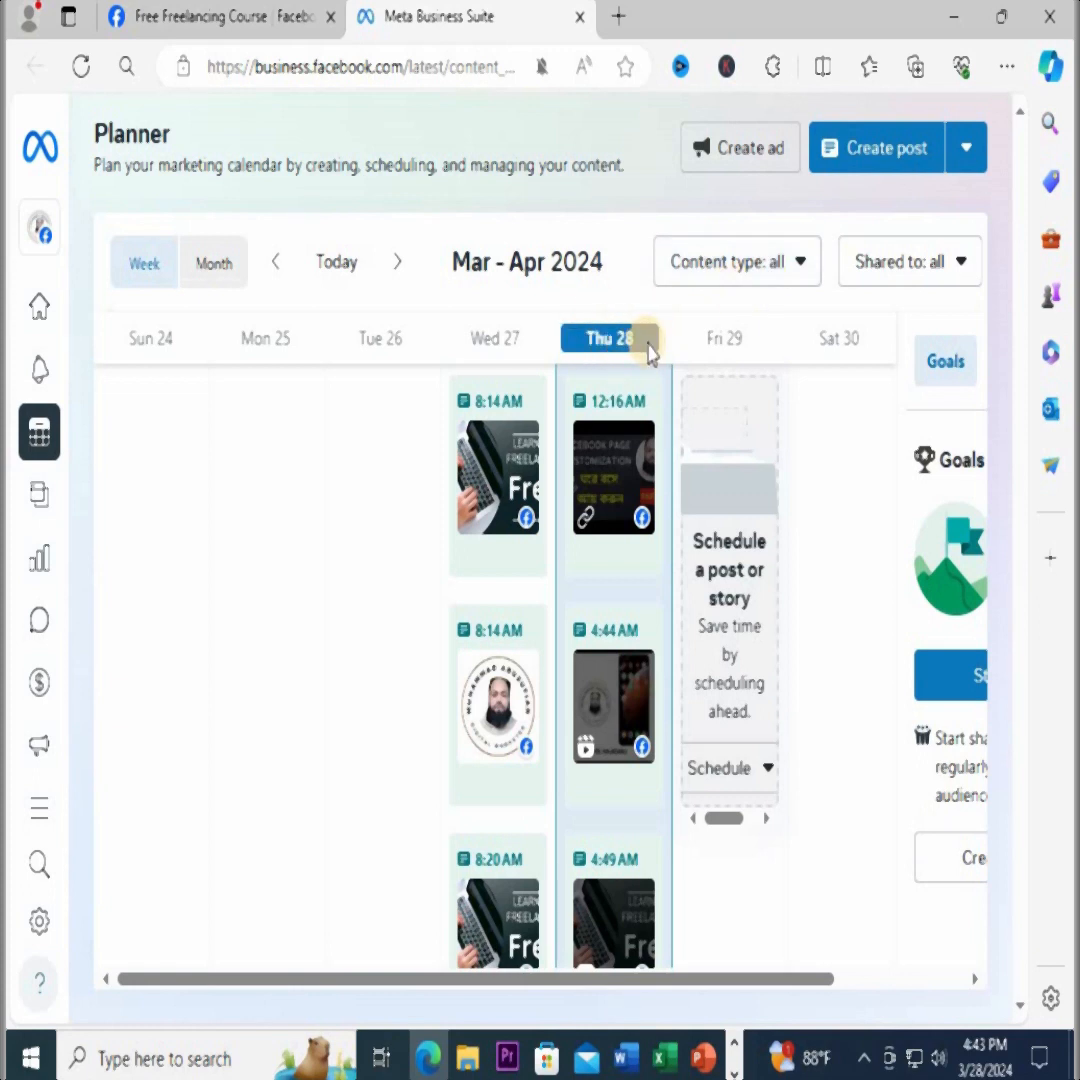
click(957, 270)
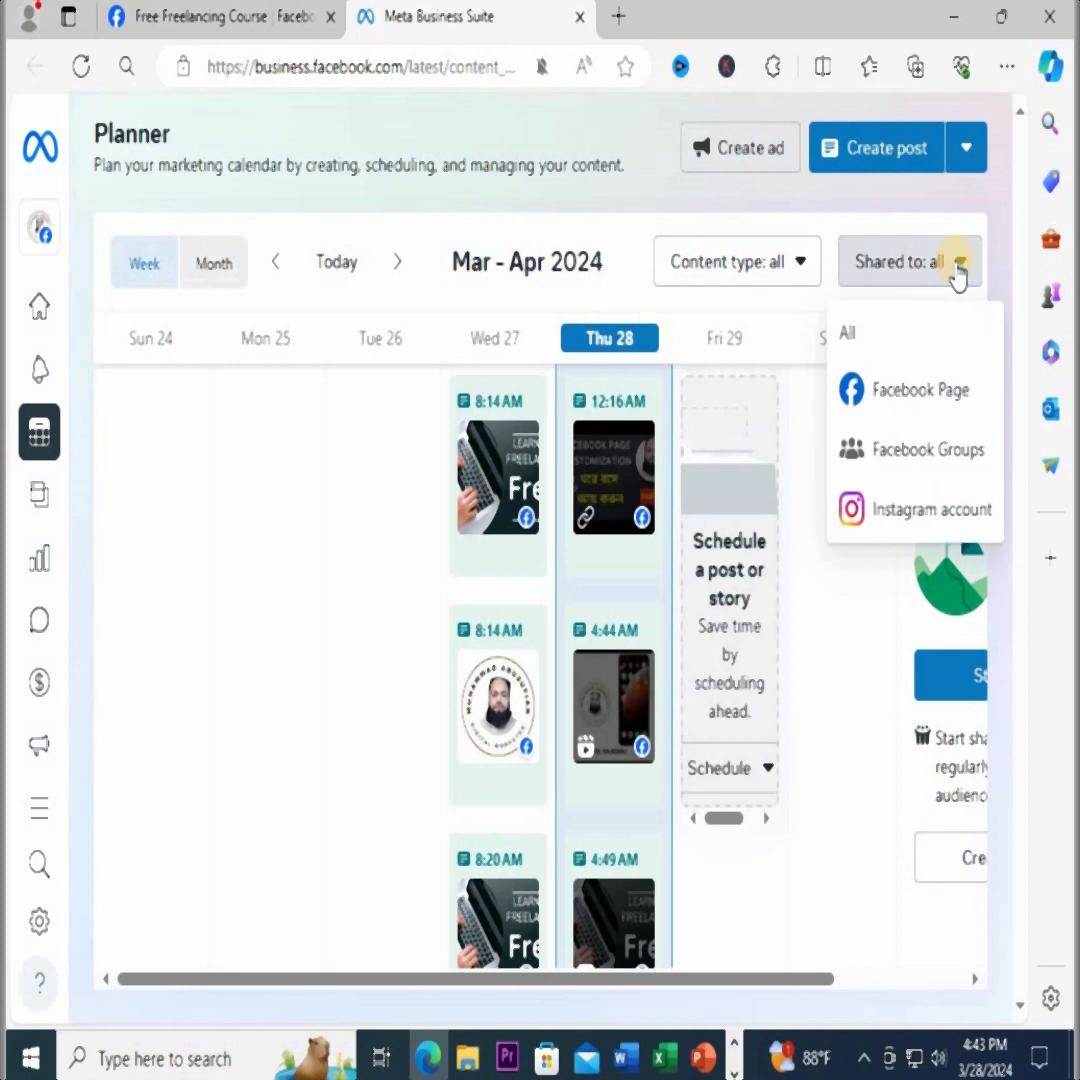
click(903, 393)
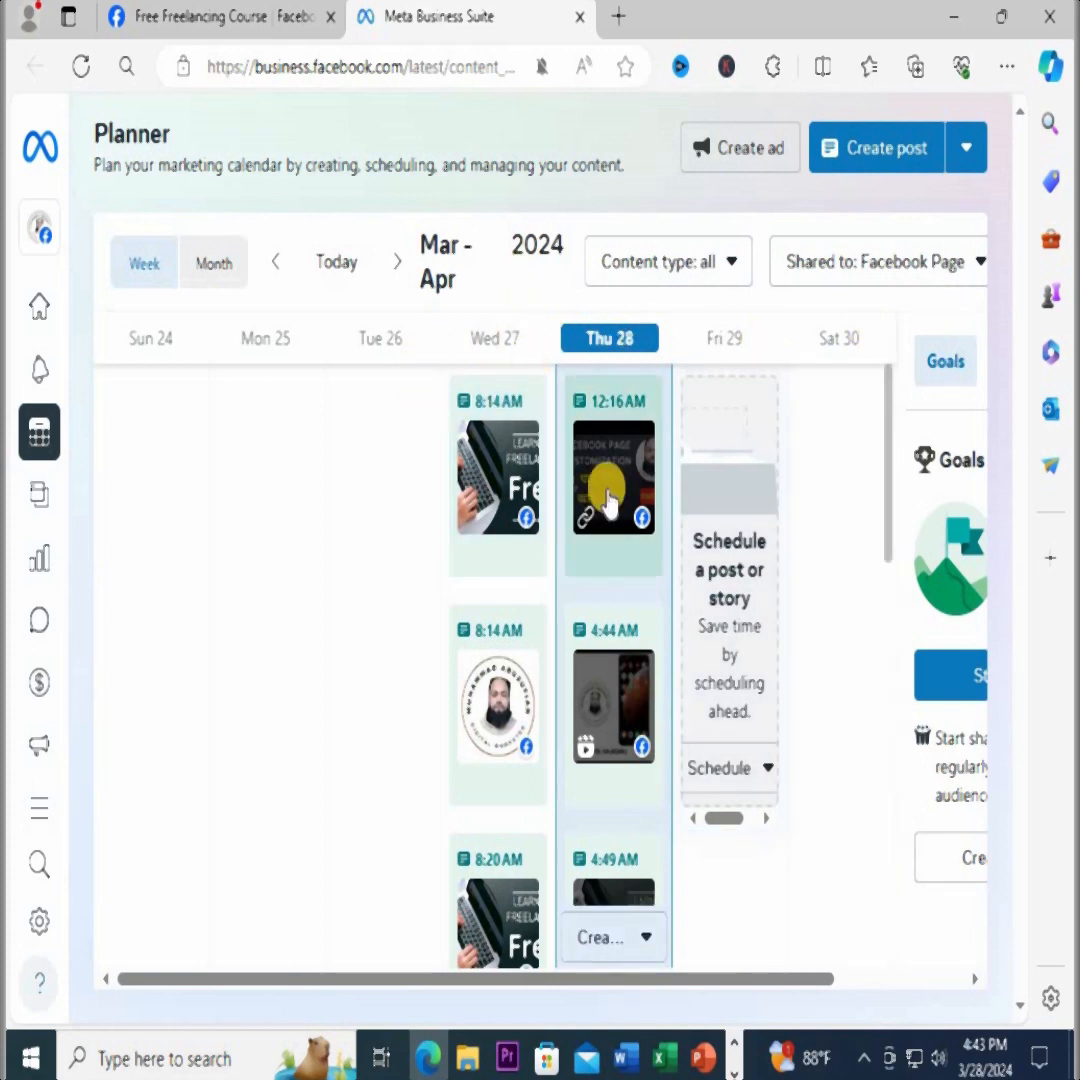
scroll(607, 494, down, 5)
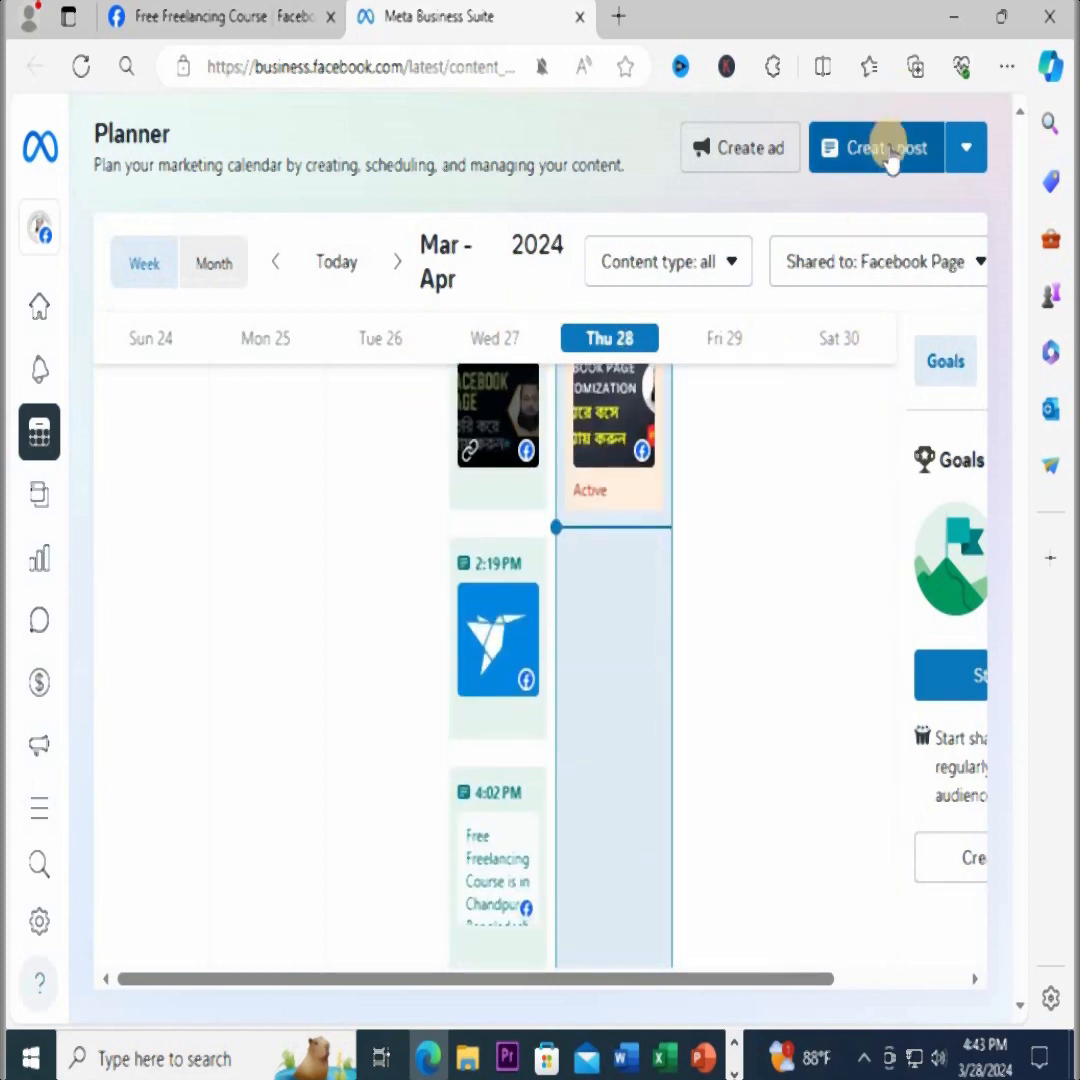
scroll(250, 515, down, 5)
scroll(255, 505, up, 10)
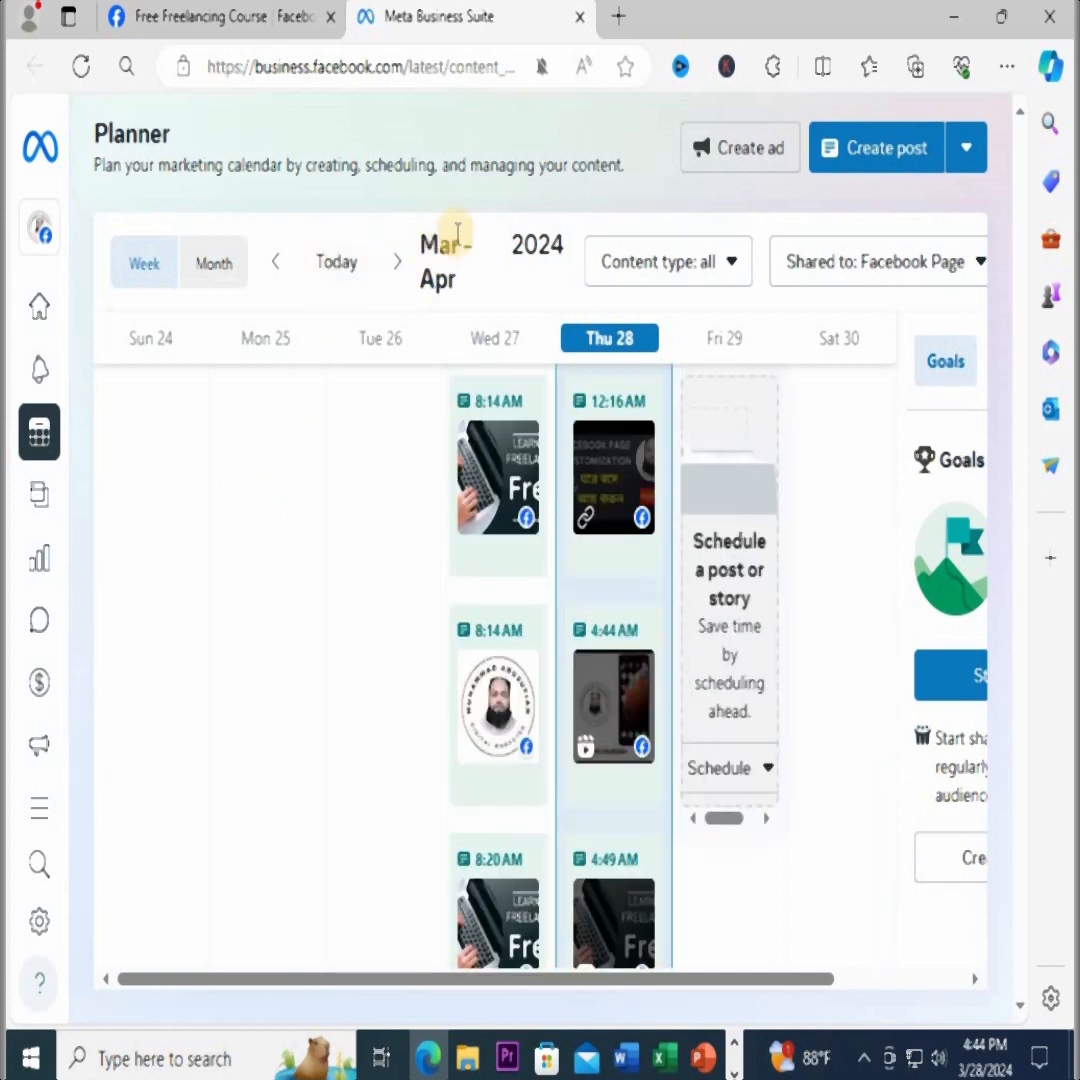
click(729, 266)
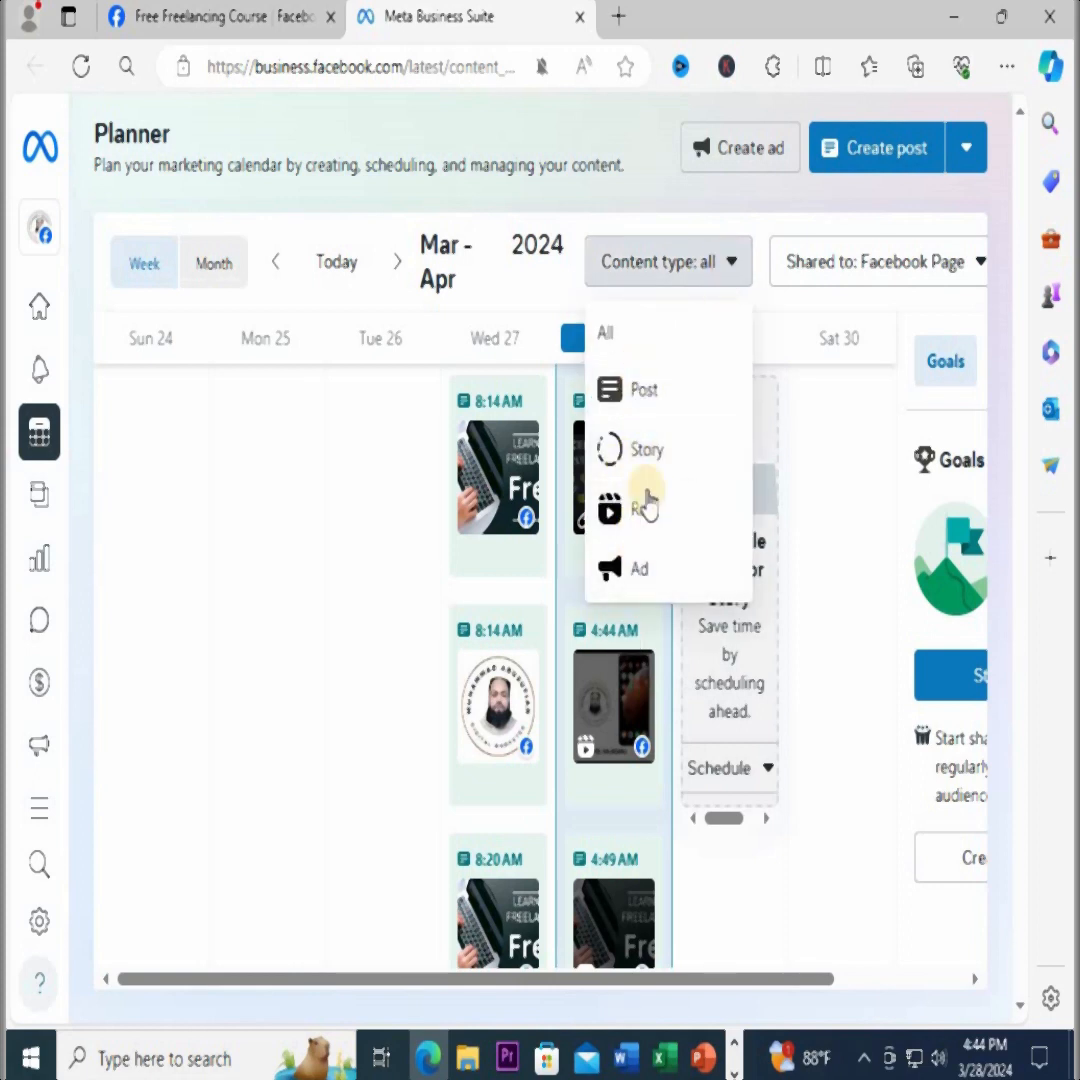
Return to the Facebook post composer and publish the original post without turning it into a hosted event
click(212, 14)
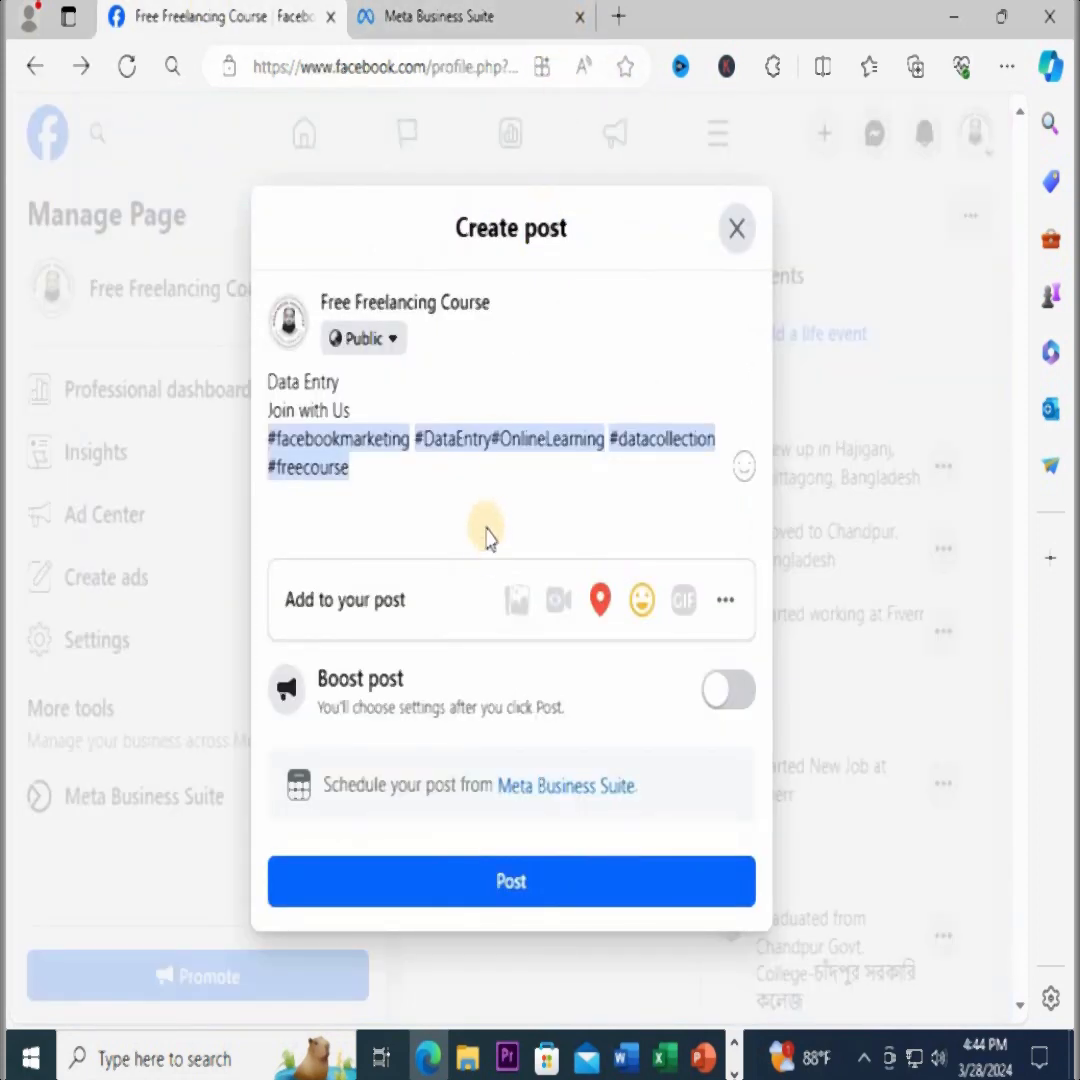
click(513, 885)
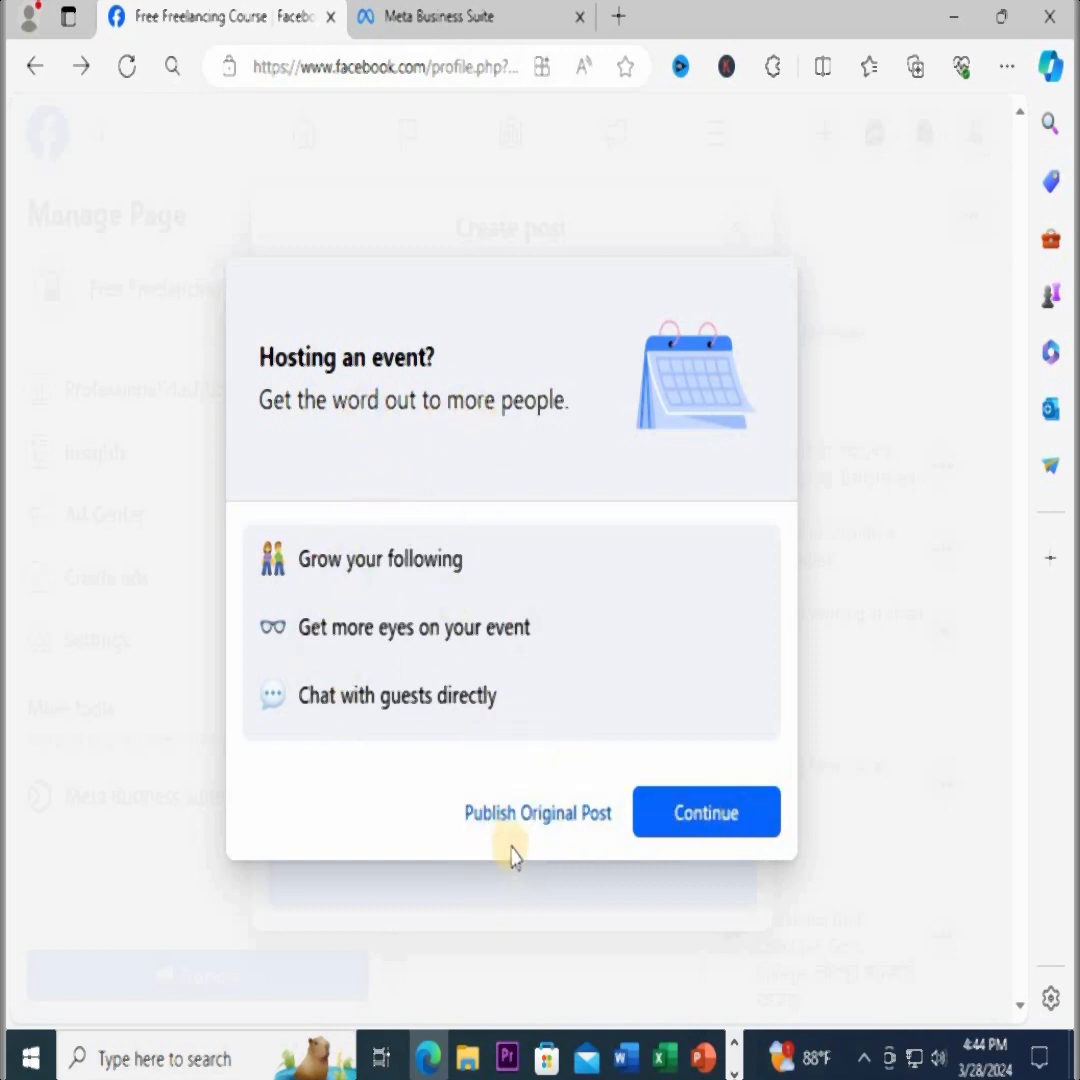
click(535, 818)
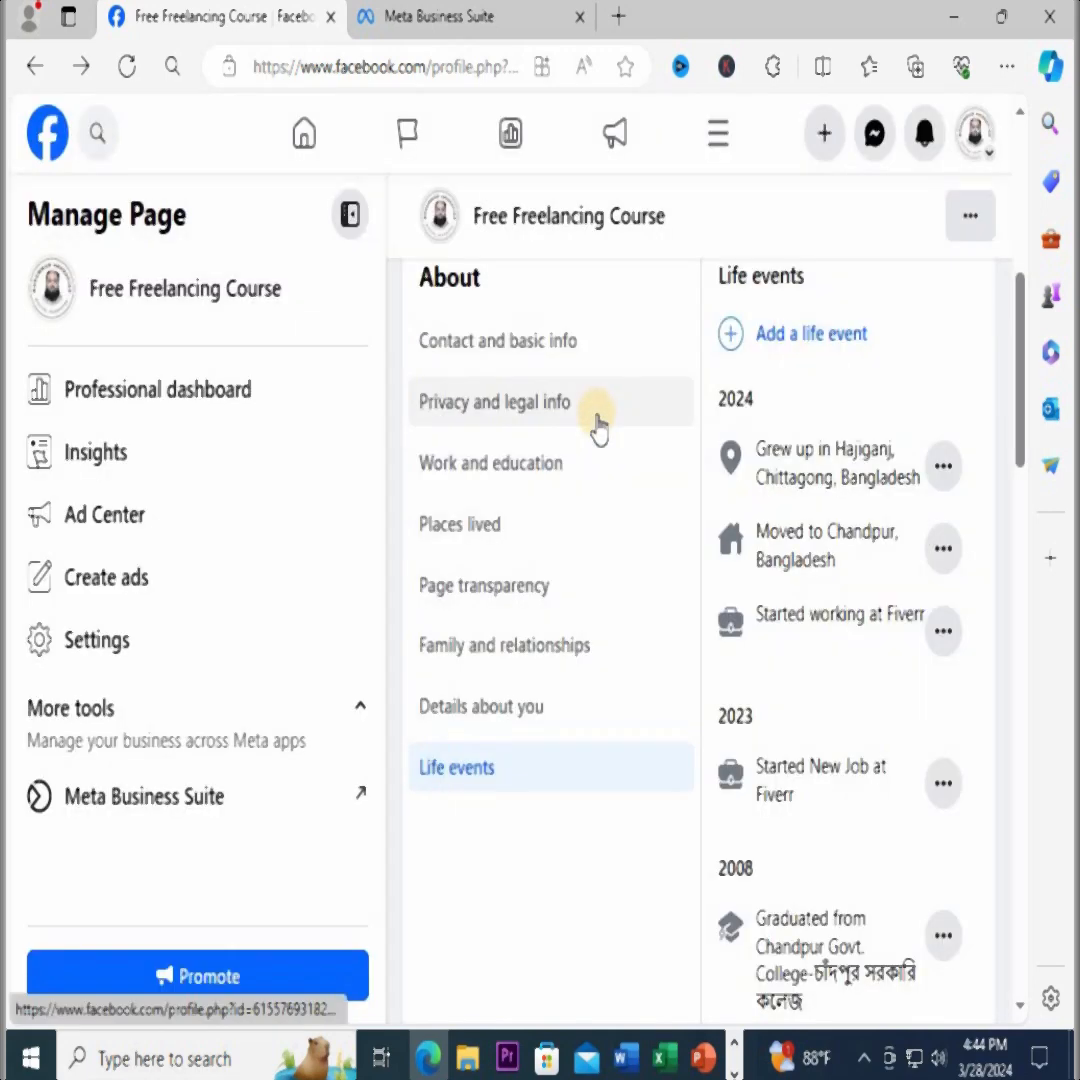
Look through the page's profile from the About information down to the events, music, TV shows and books sections
scroll(587, 744, up, 6)
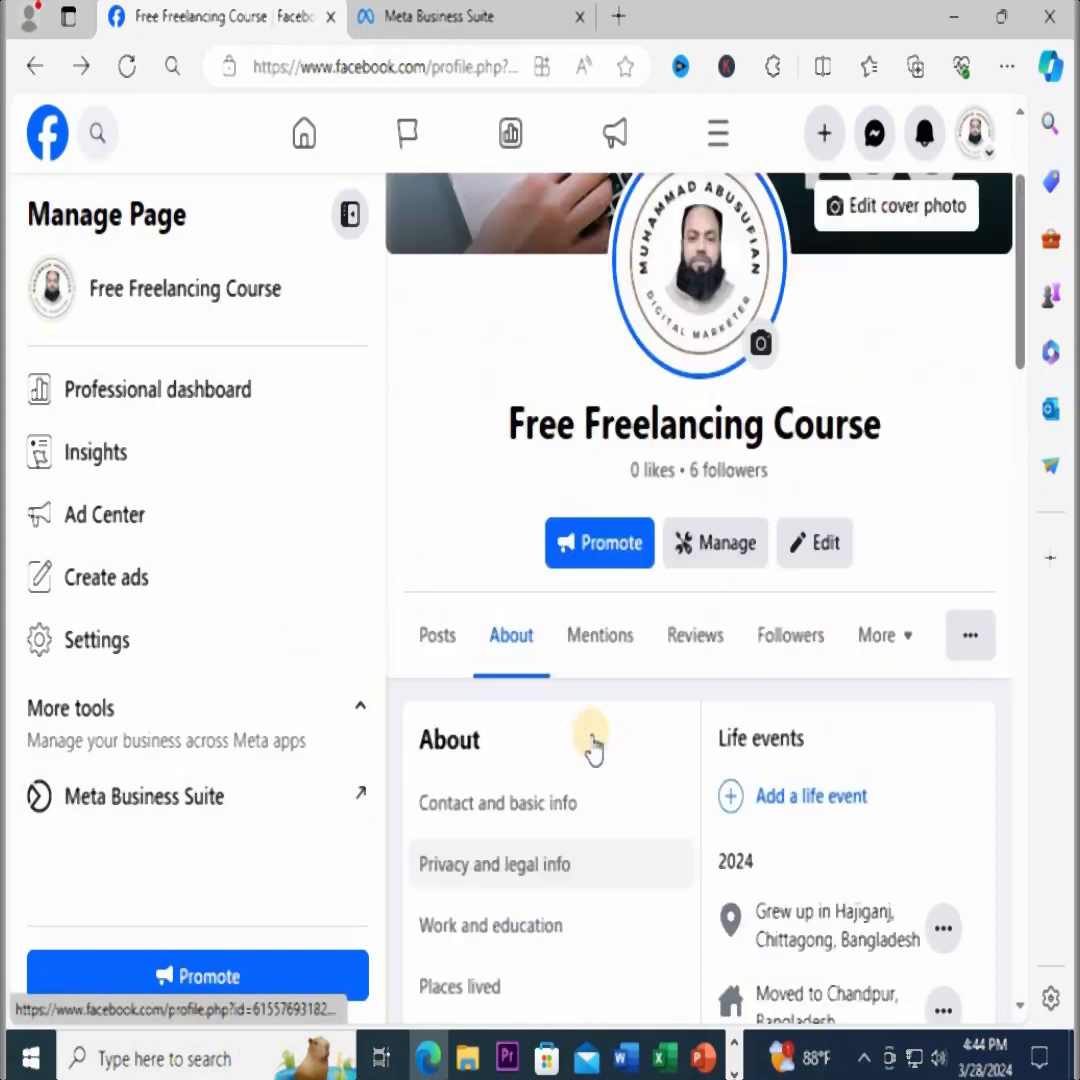
scroll(592, 737, down, 18)
scroll(592, 742, down, 6)
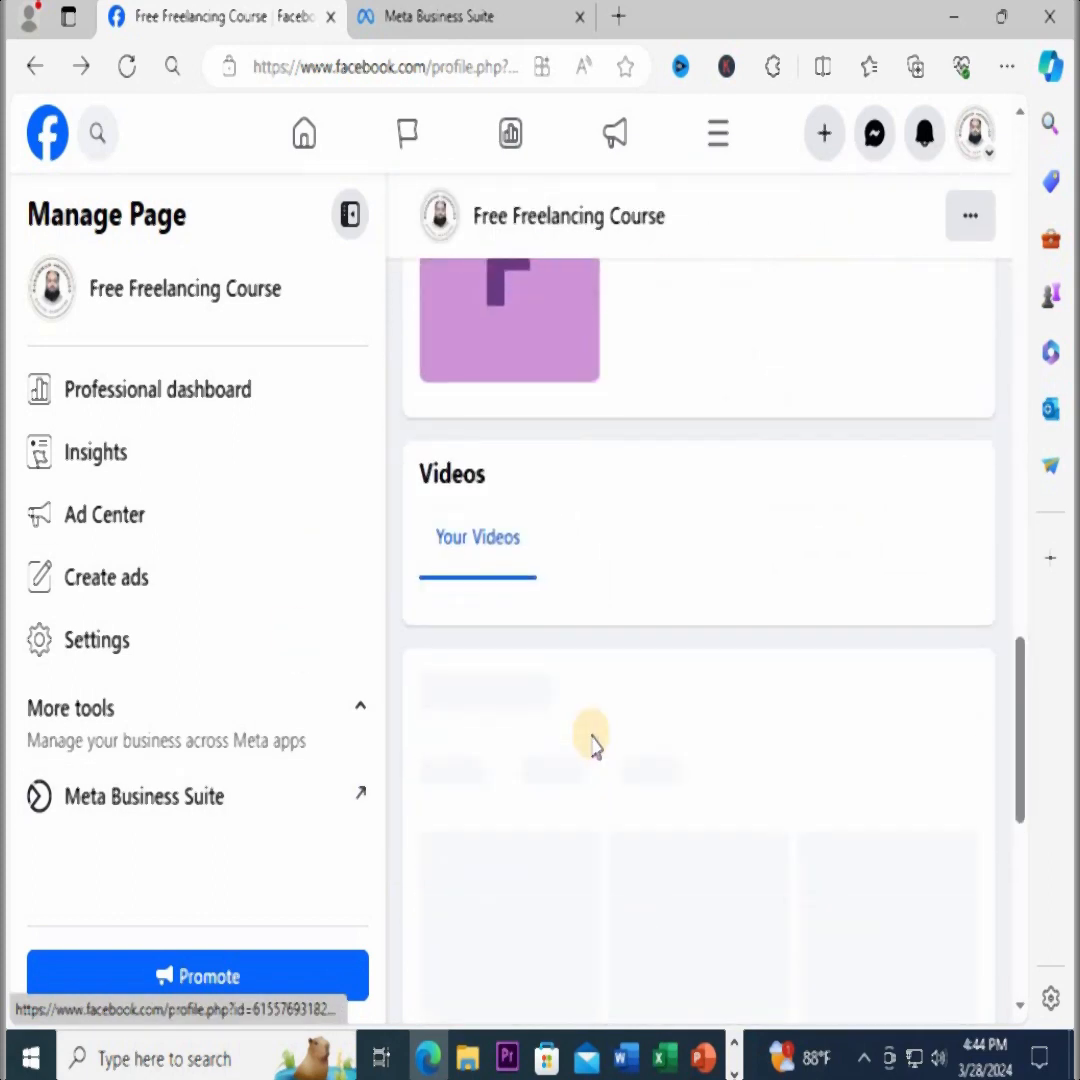
scroll(592, 742, up, 5)
scroll(592, 742, down, 1)
scroll(593, 742, down, 10)
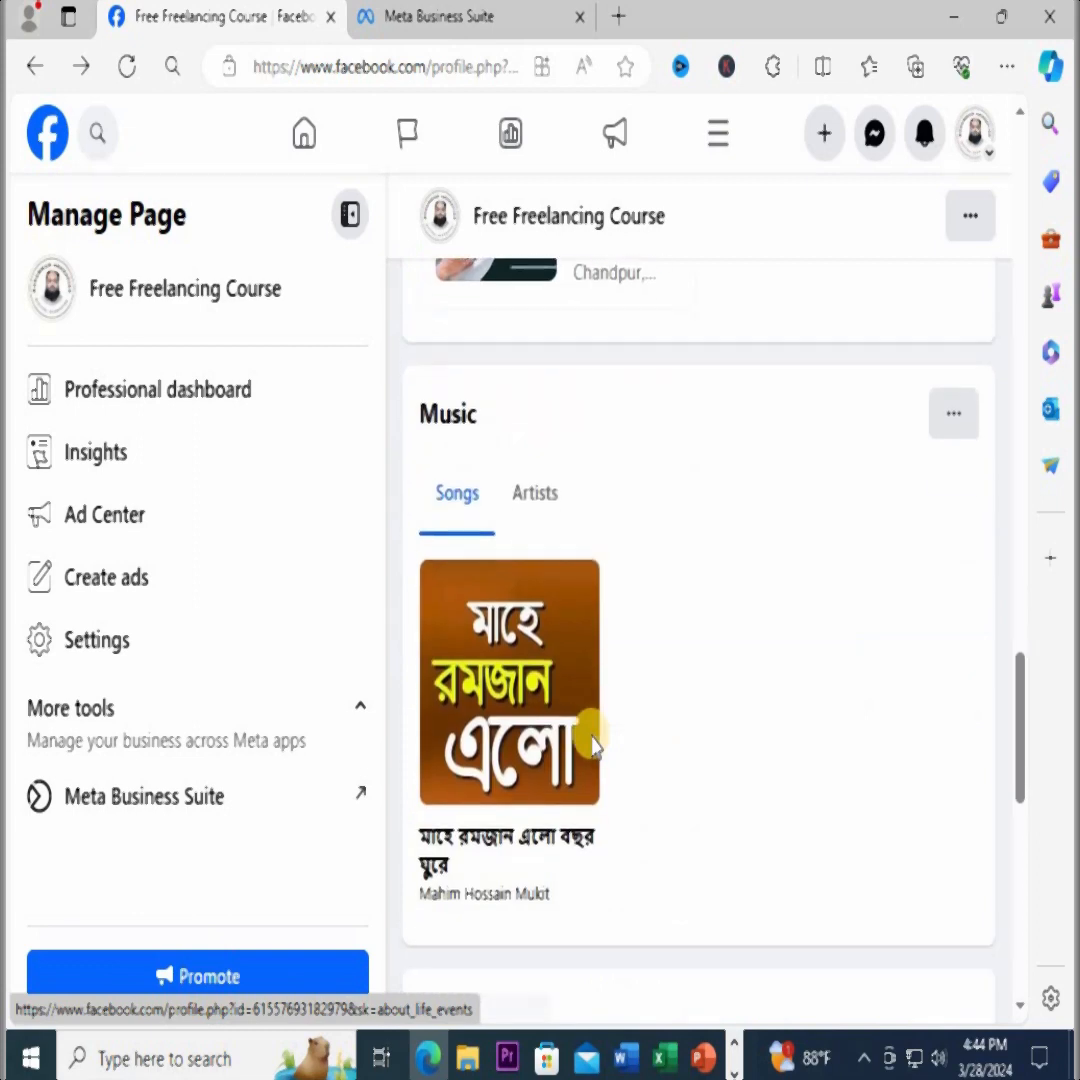
scroll(592, 745, down, 5)
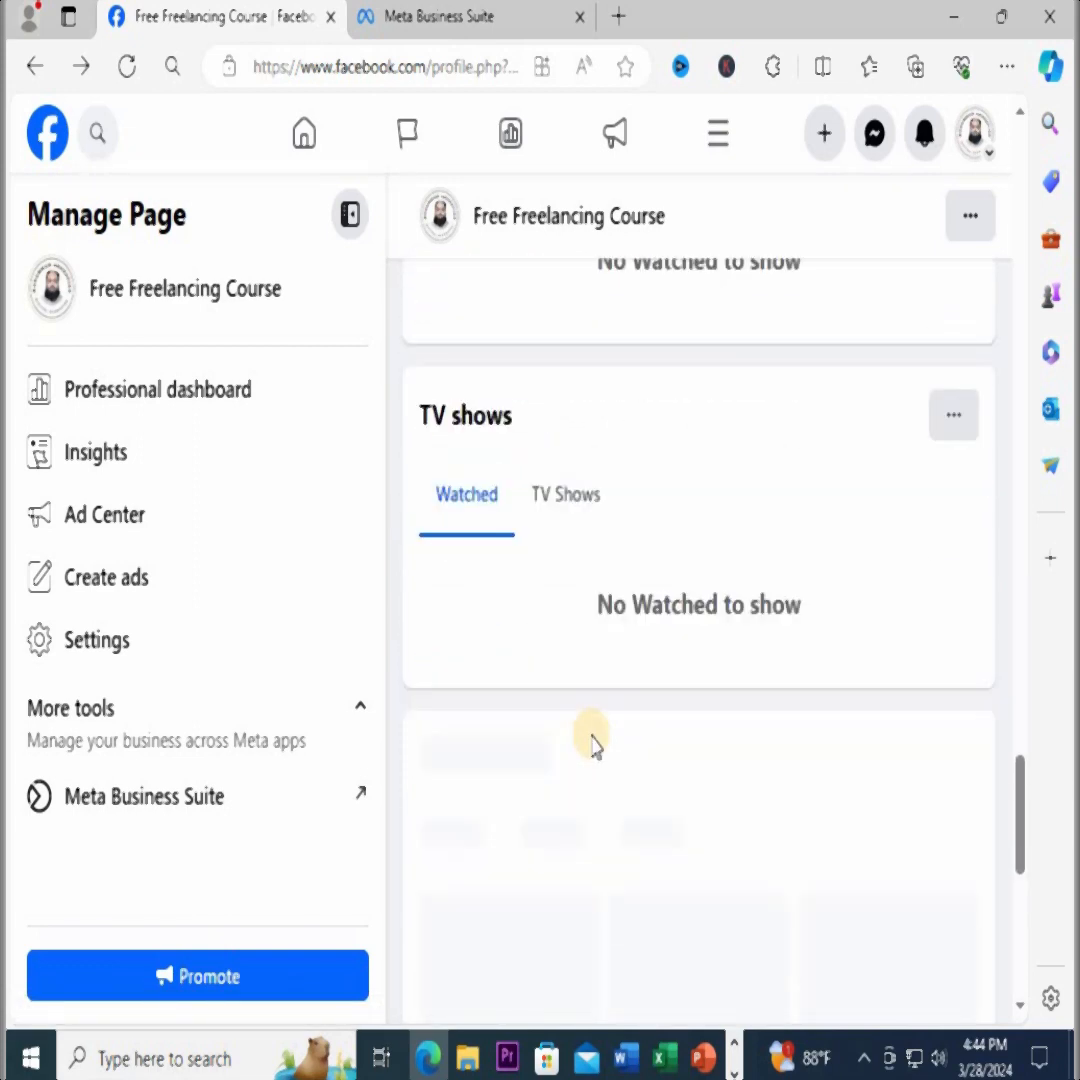
scroll(592, 745, up, 7)
scroll(592, 745, down, 7)
scroll(592, 745, down, 1)
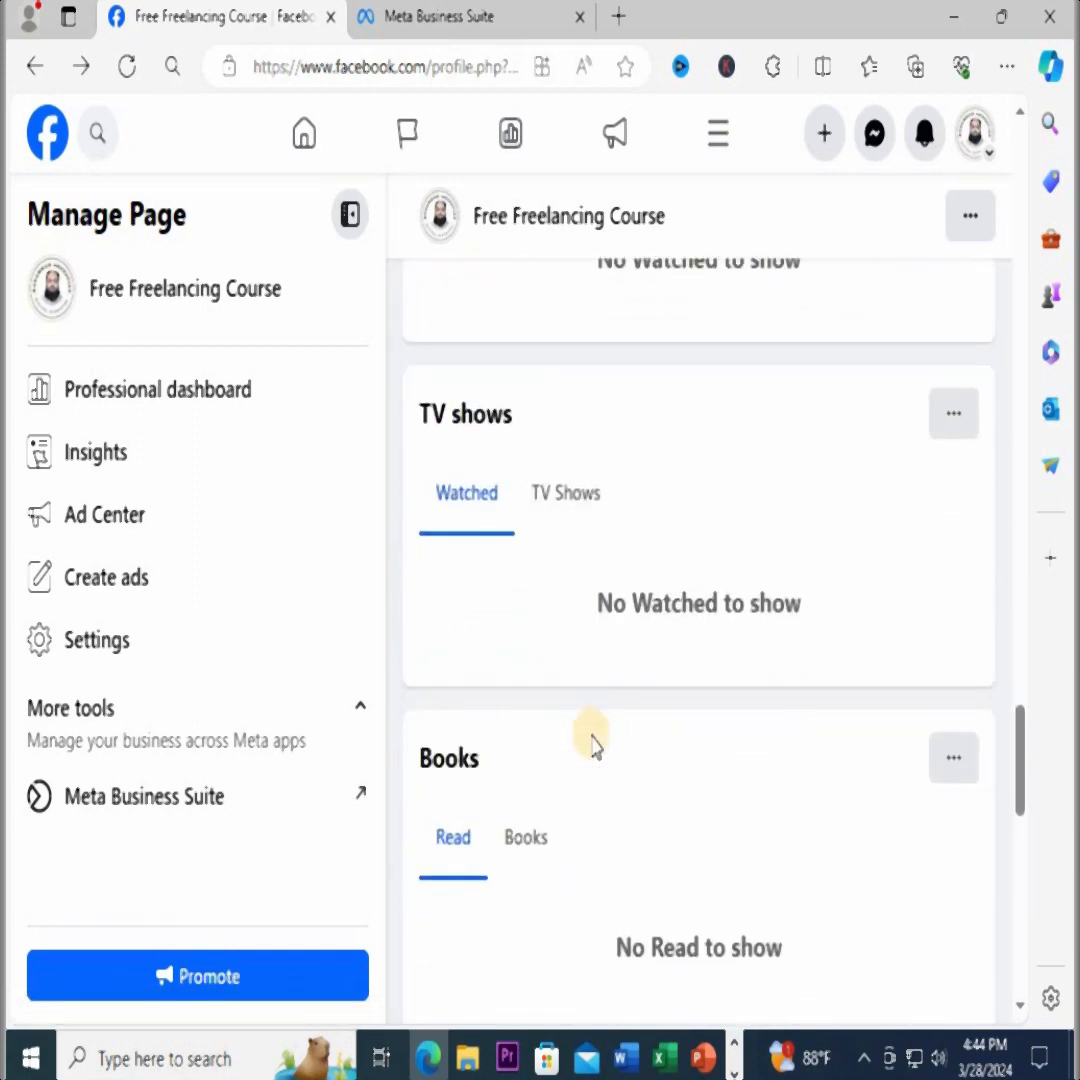
scroll(592, 745, up, 8)
scroll(592, 745, up, 1)
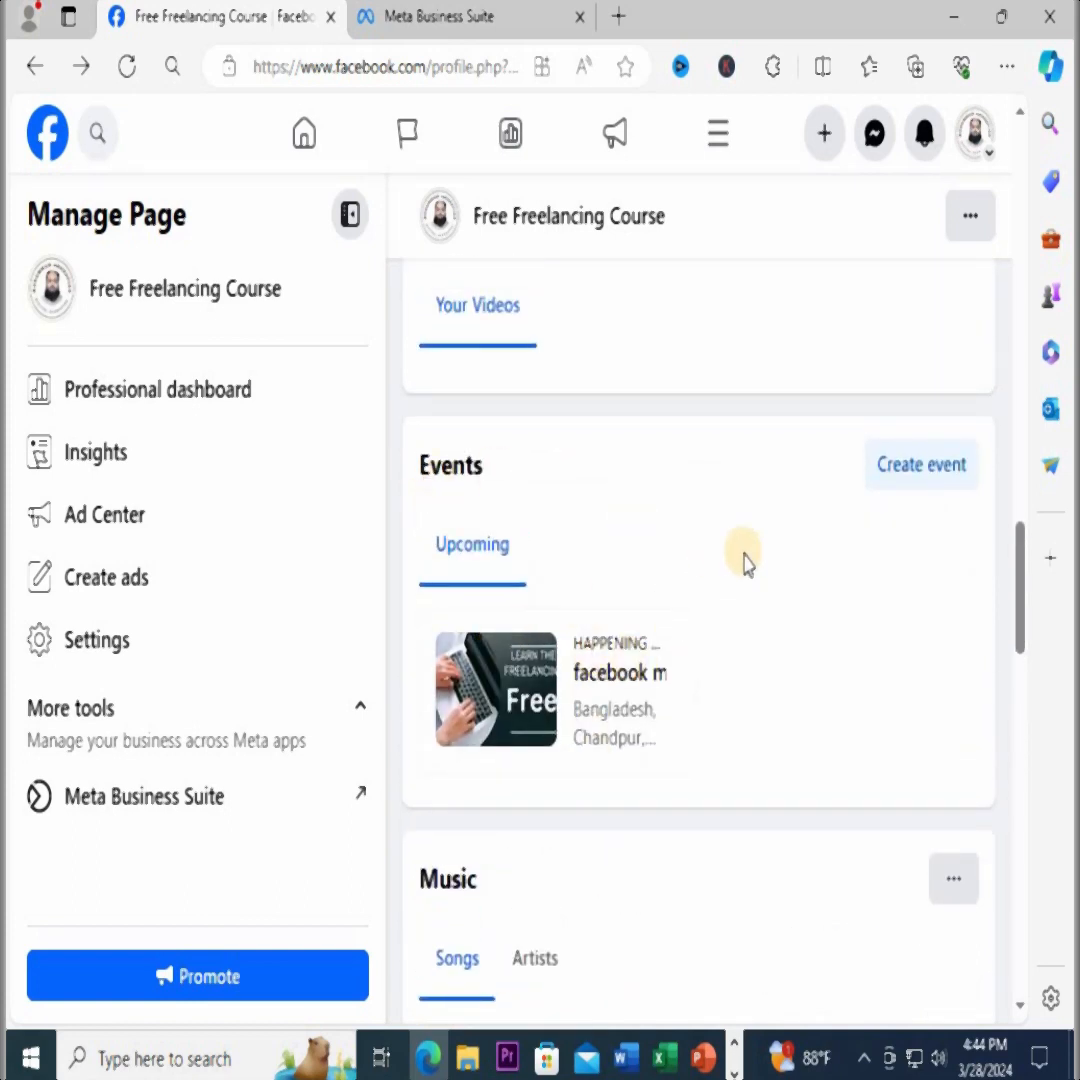
scroll(241, 699, up, 10)
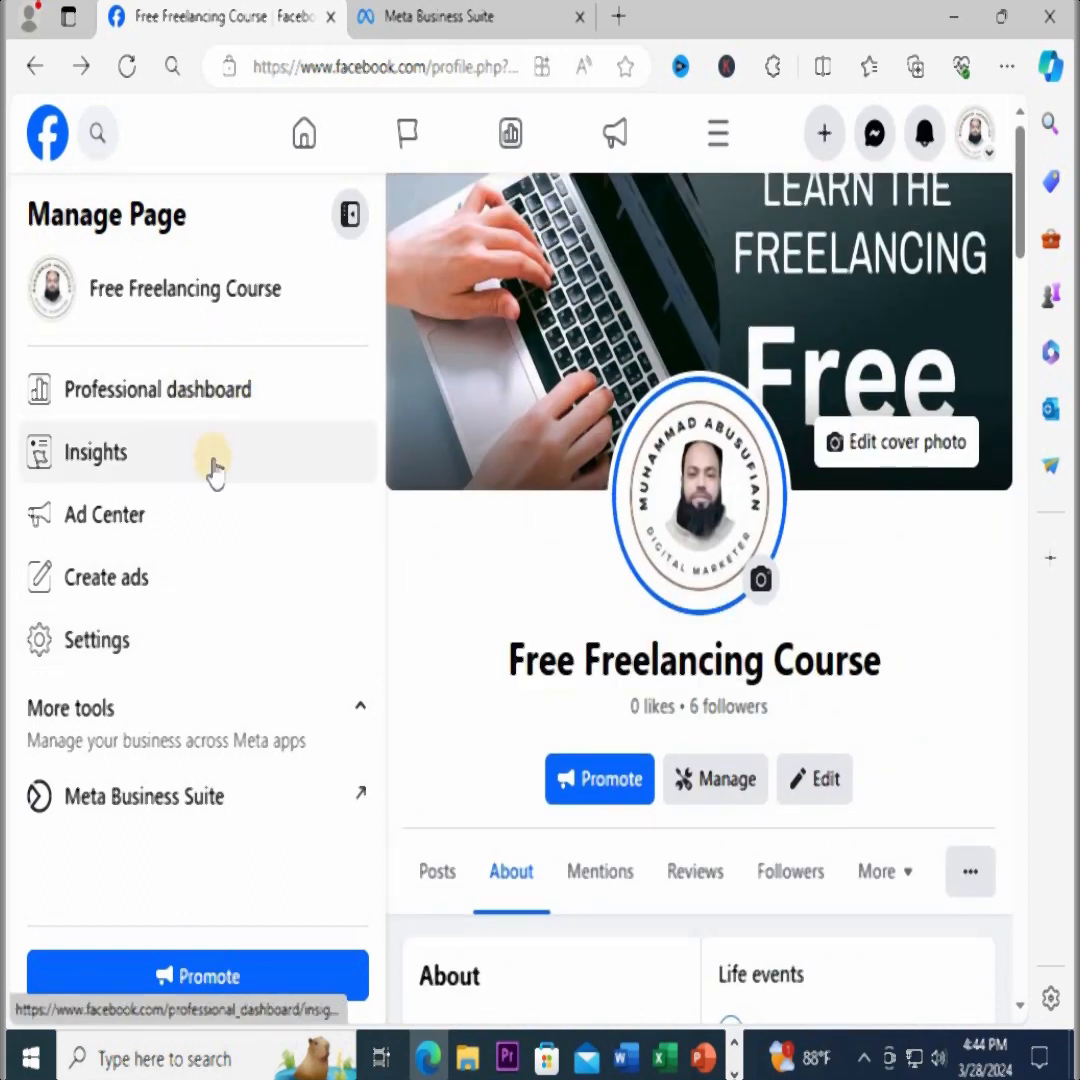
Open the page's general settings and view the name change form, then cancel it without changing the name
click(50, 643)
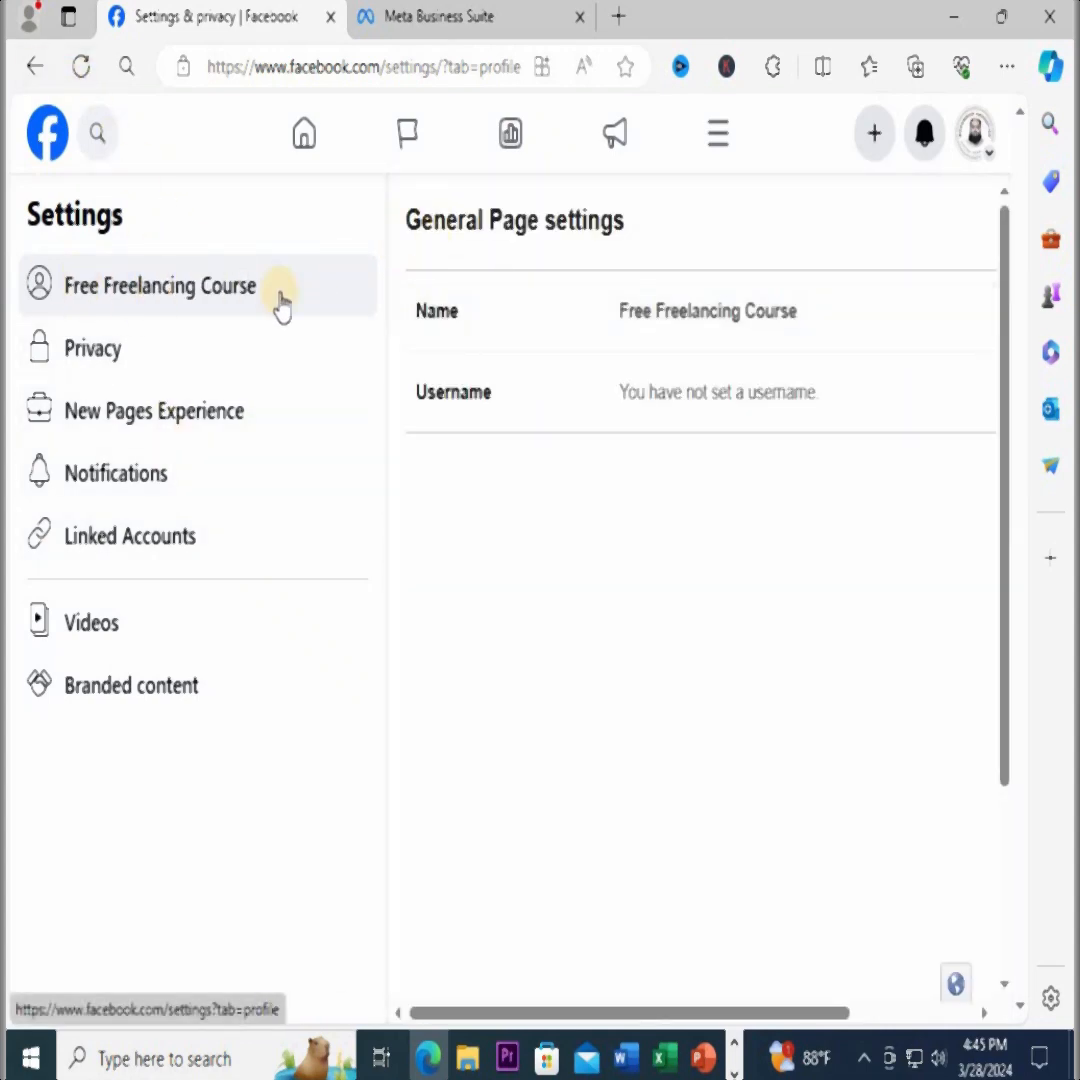
click(713, 322)
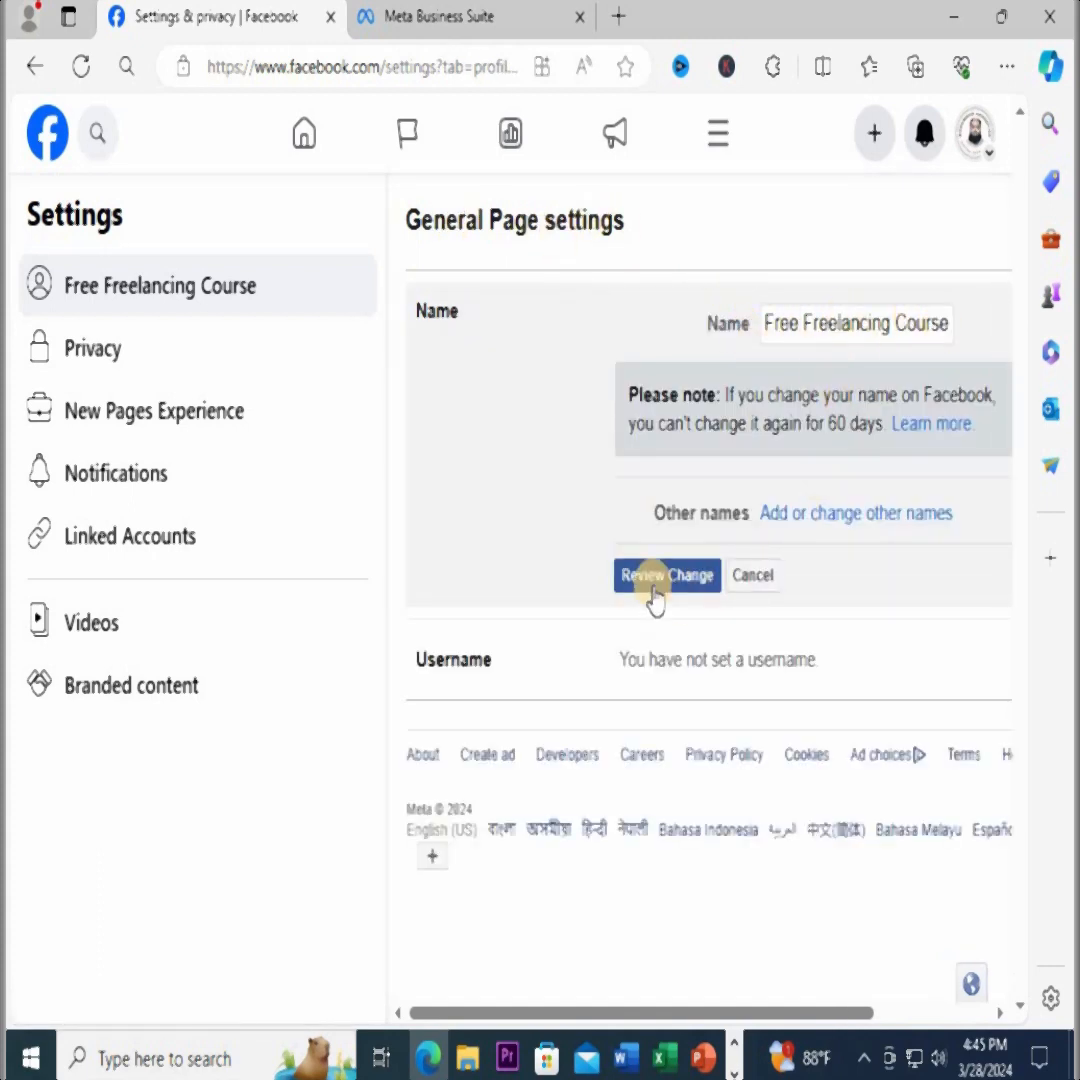
click(762, 585)
Enter FreeFreelancingCourse as the page's username and check its availability
click(659, 392)
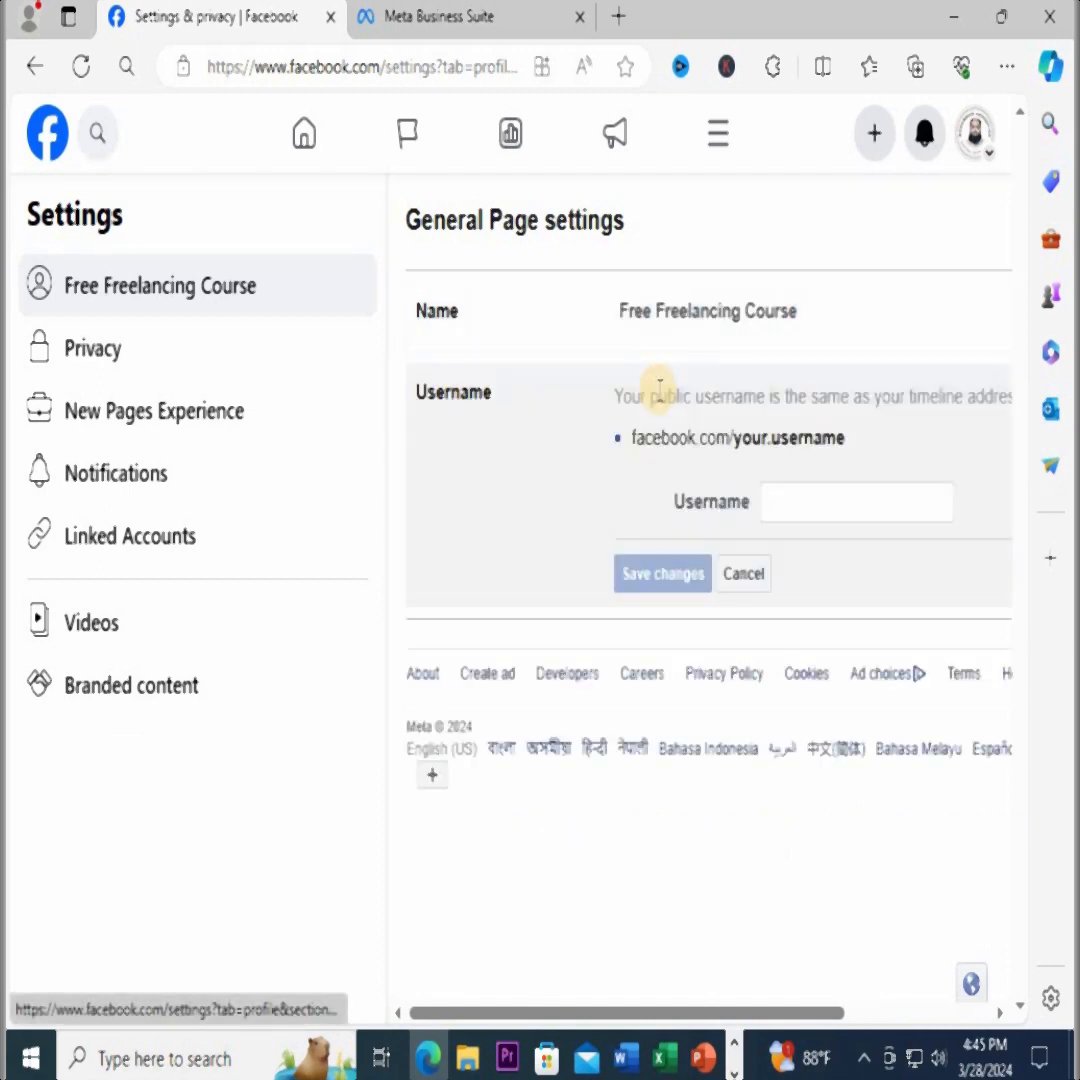
click(819, 503)
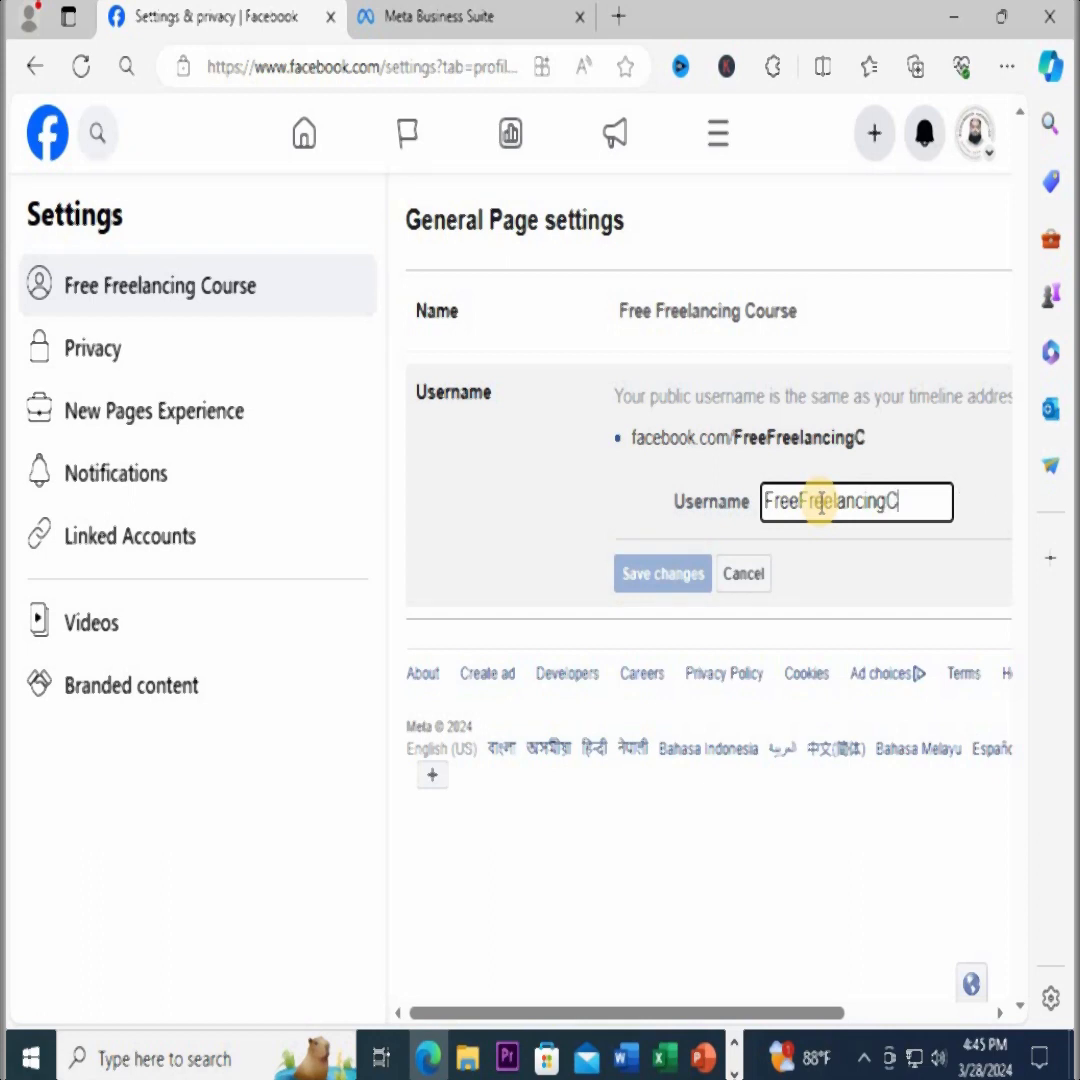
text(re)
text(se)
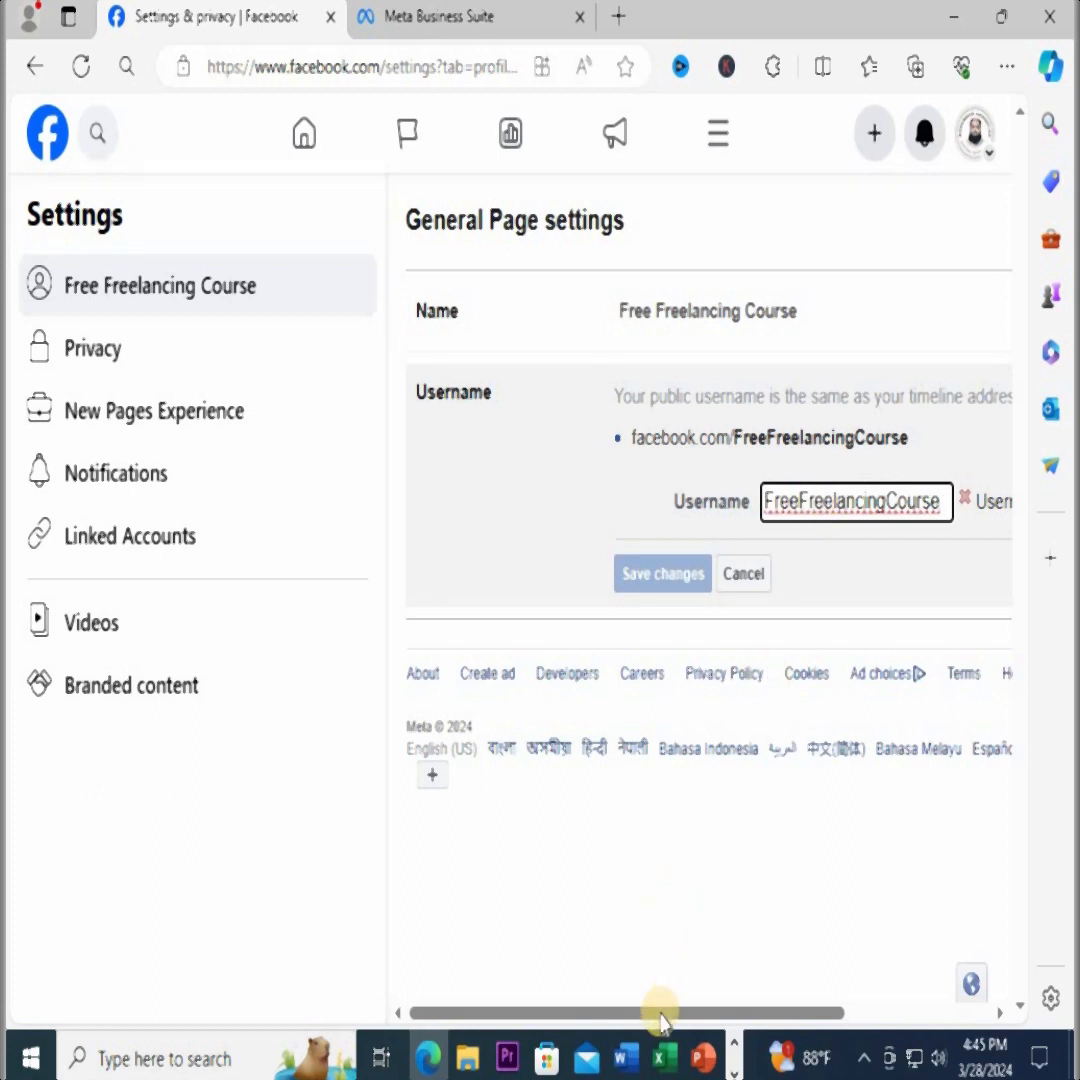
drag(665, 1012, 745, 1013)
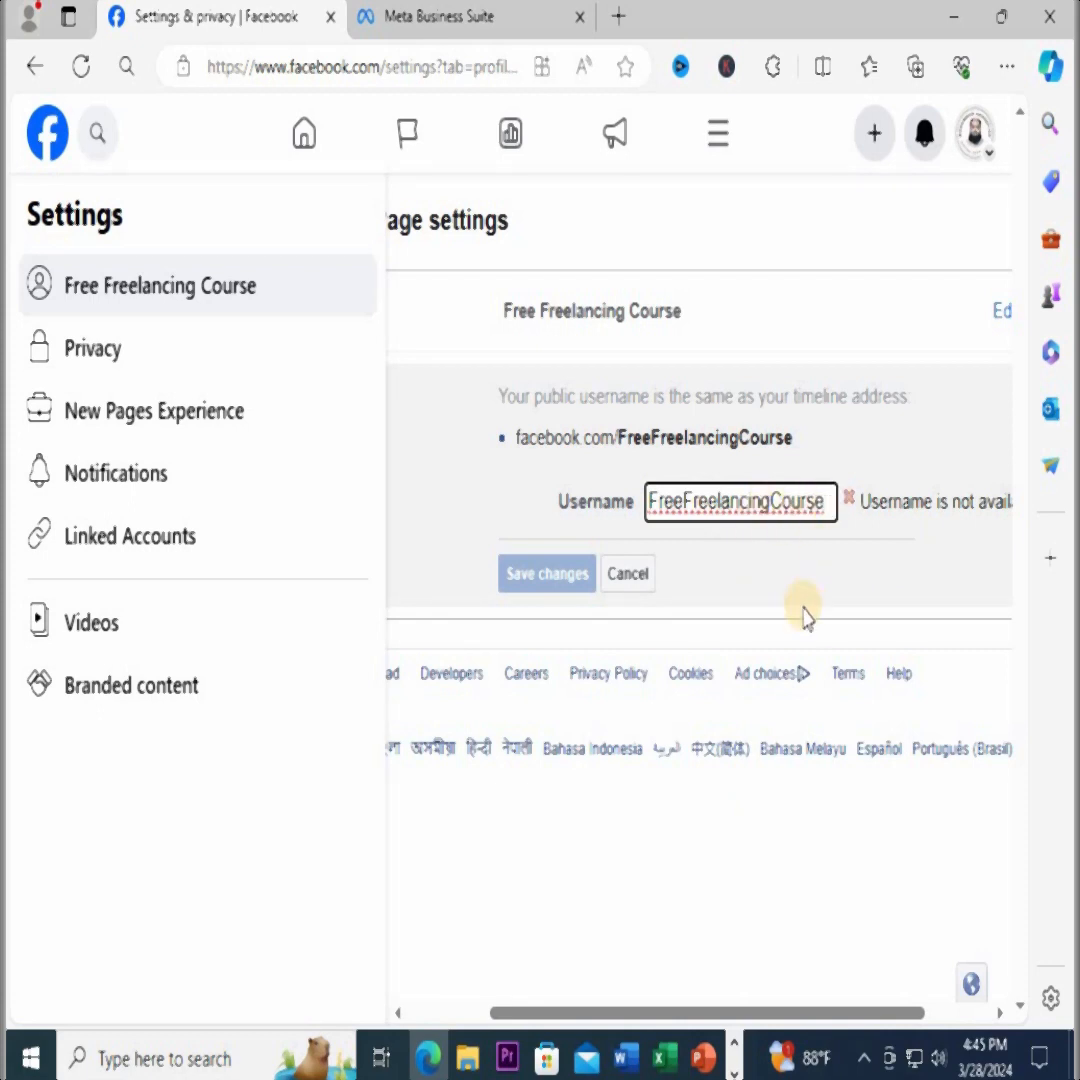
Set the page's username to FreeFreelancingCourse24, save the change and authorize it by re-entering the account password
text(24)
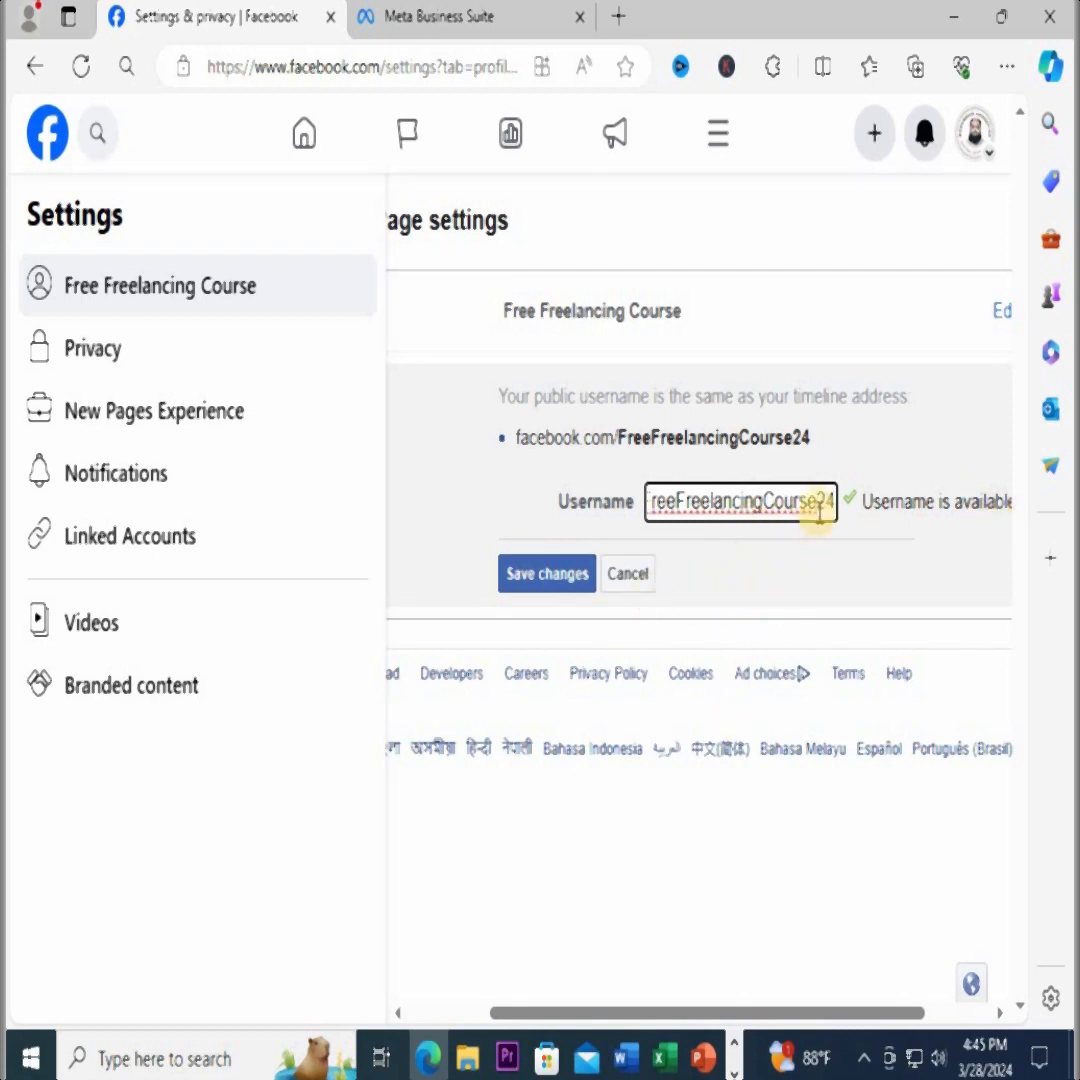
click(522, 580)
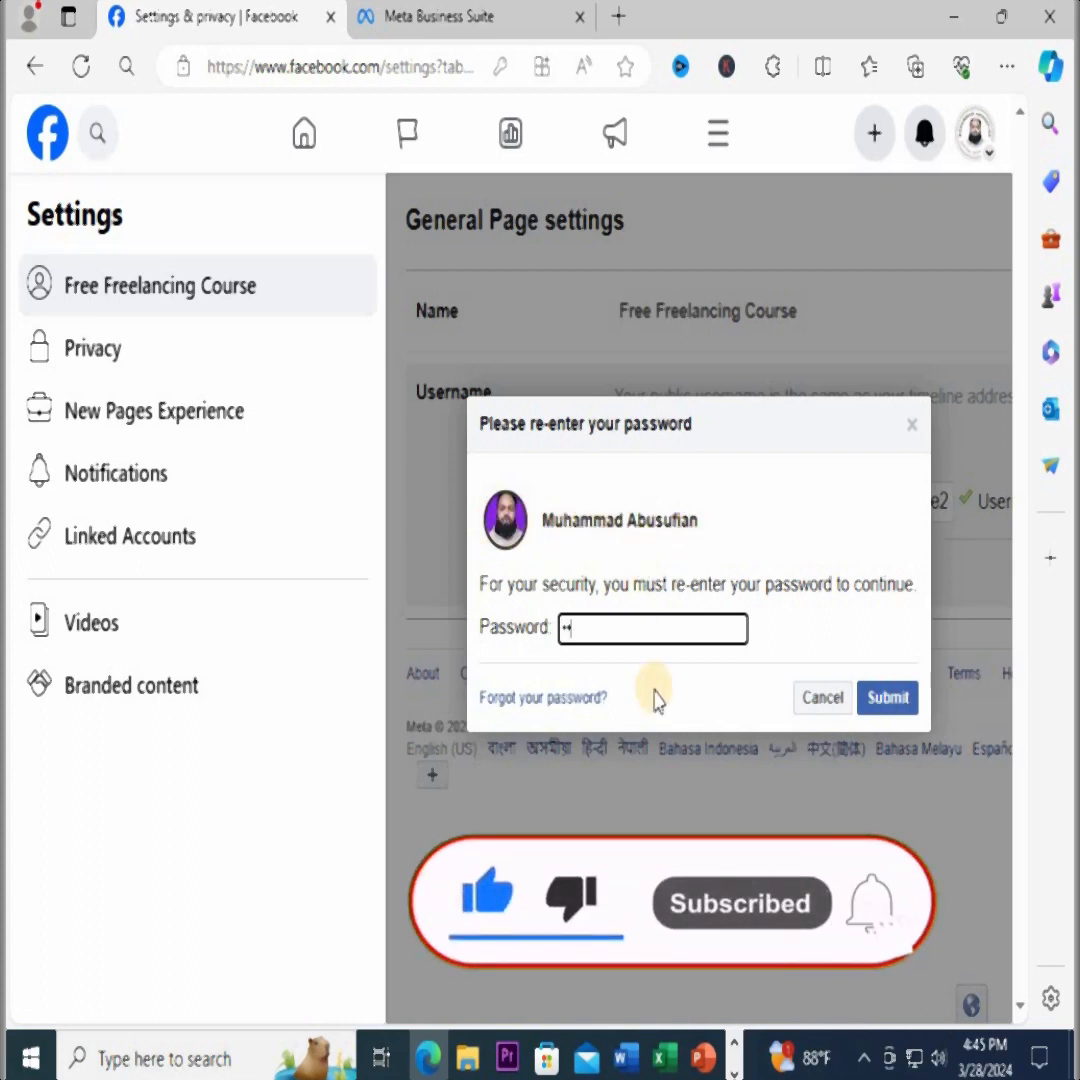
text(••)
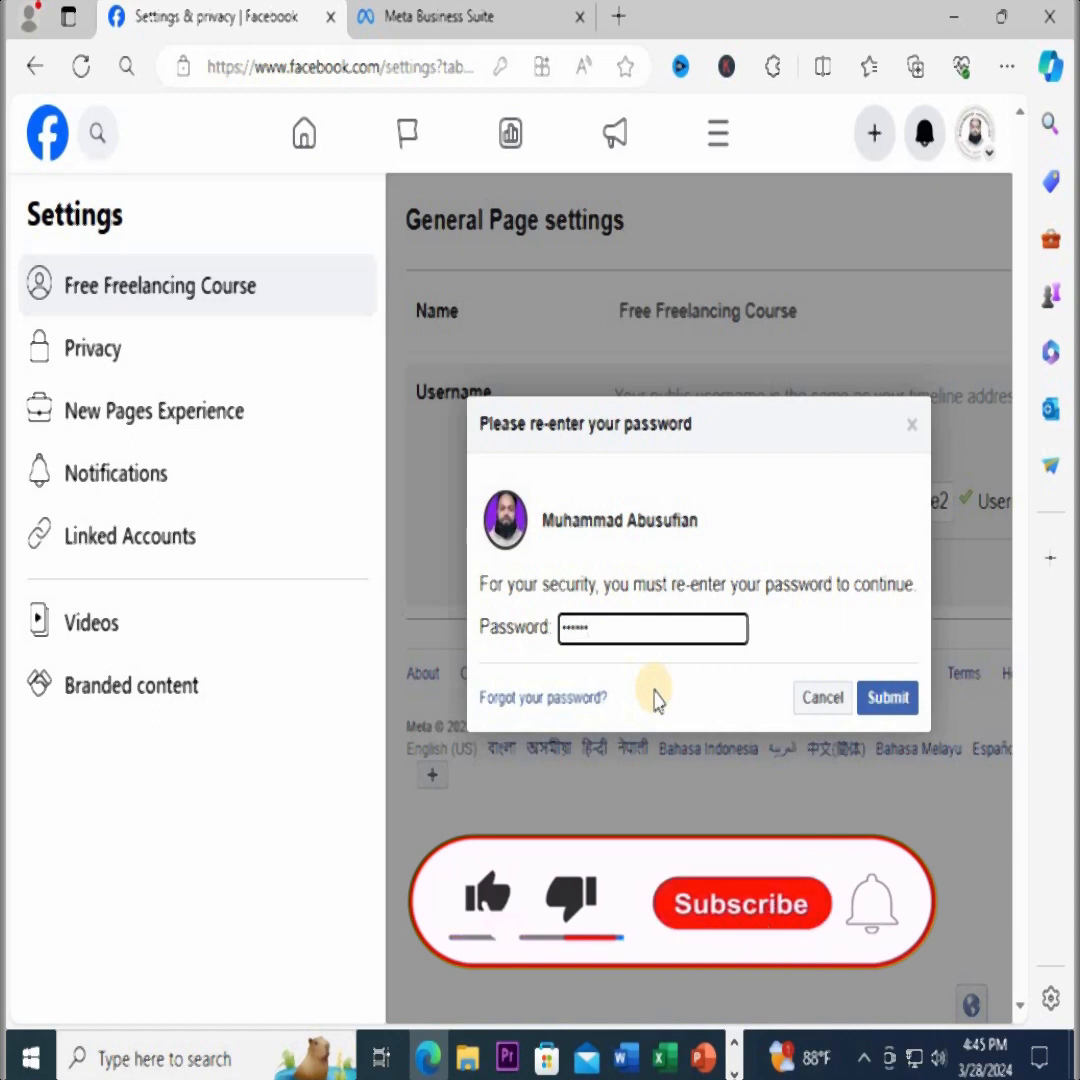
text(••)
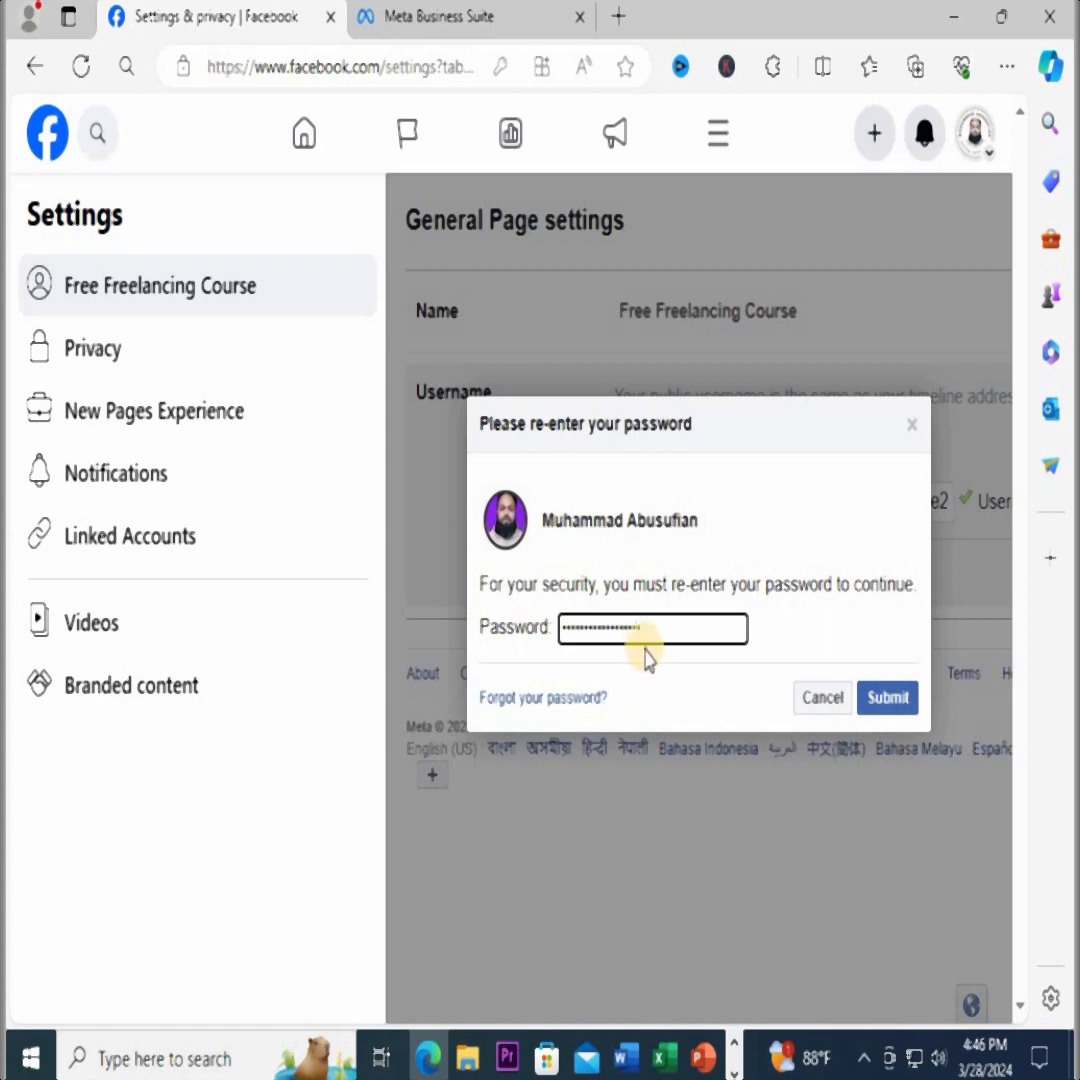
click(890, 700)
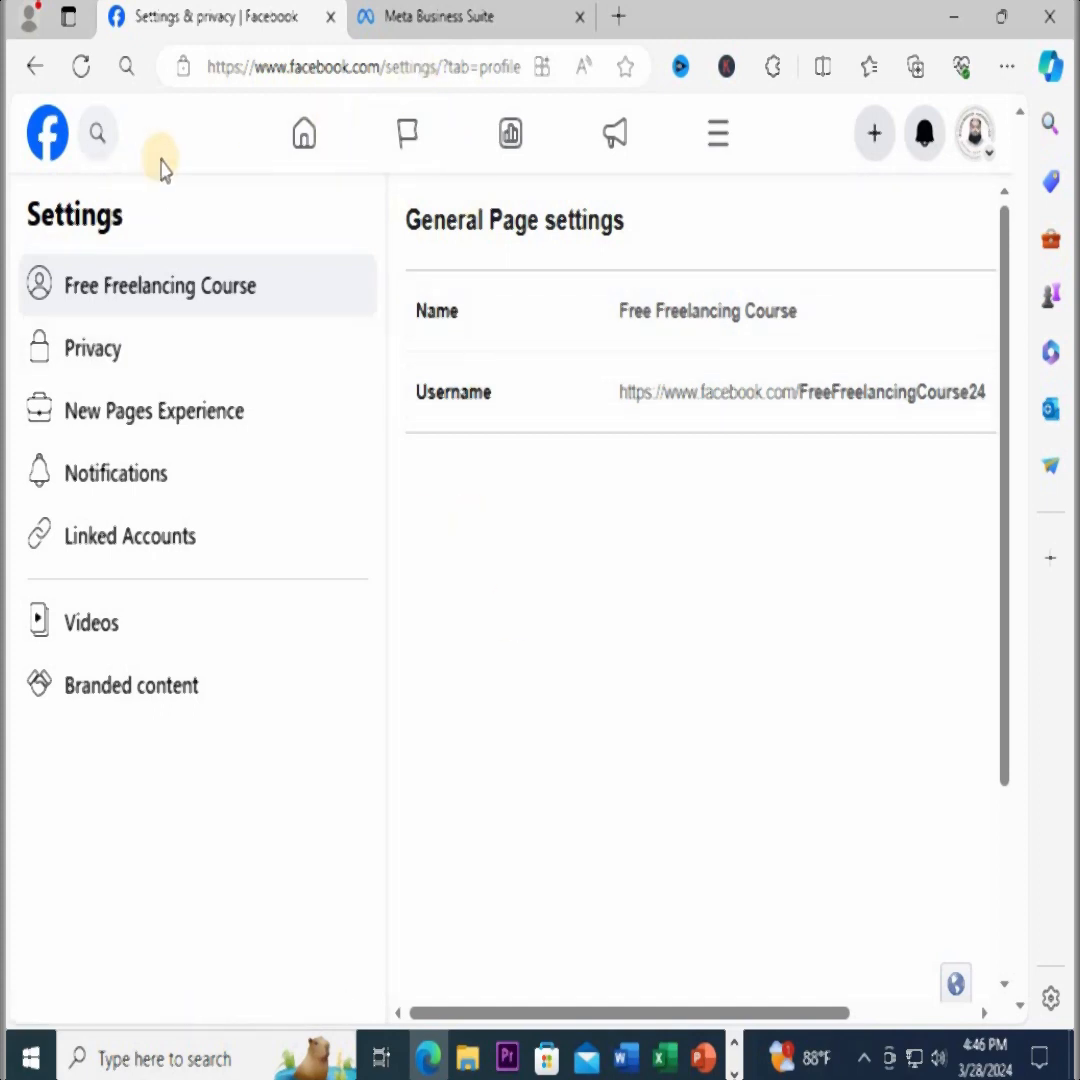
click(425, 66)
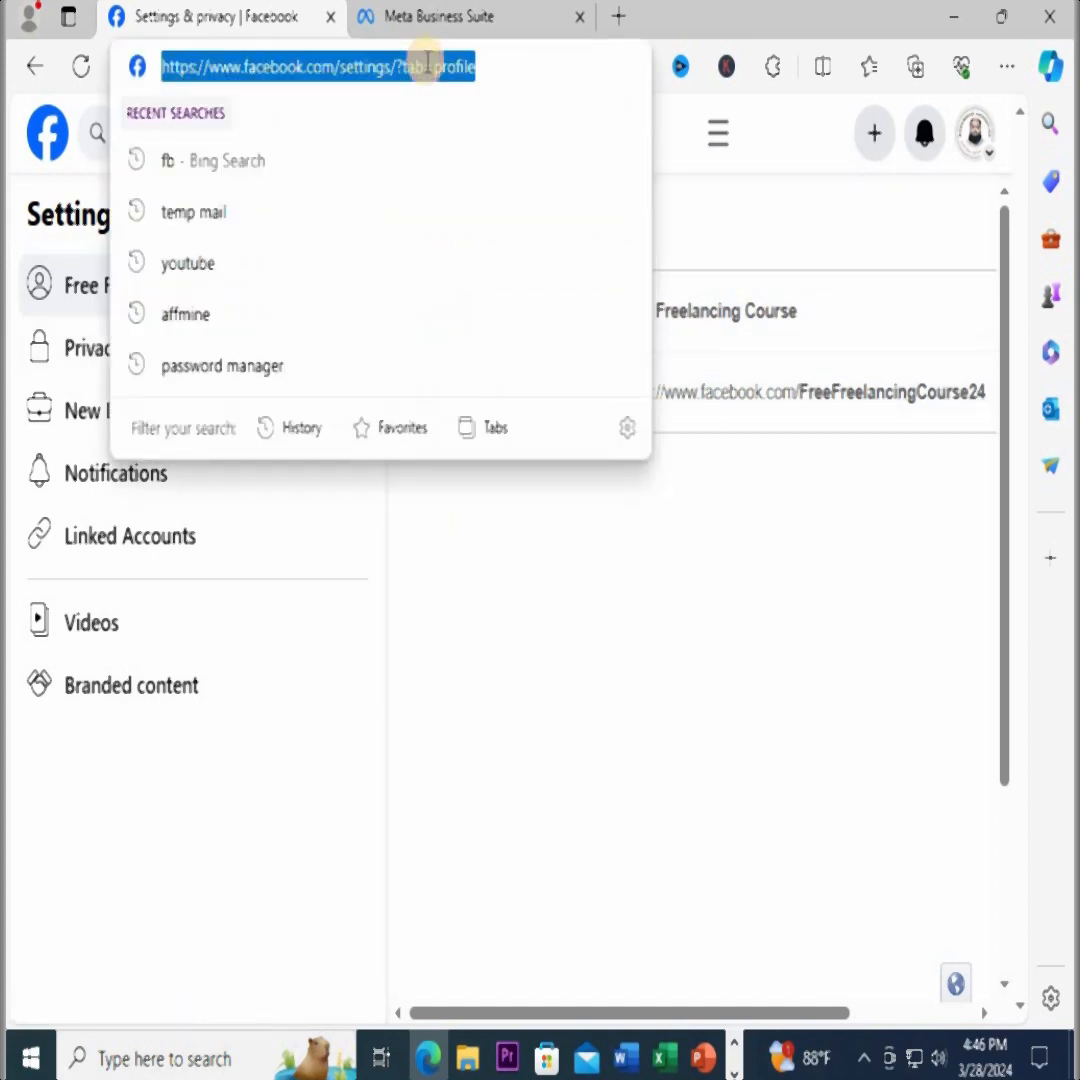
click(501, 67)
click(552, 567)
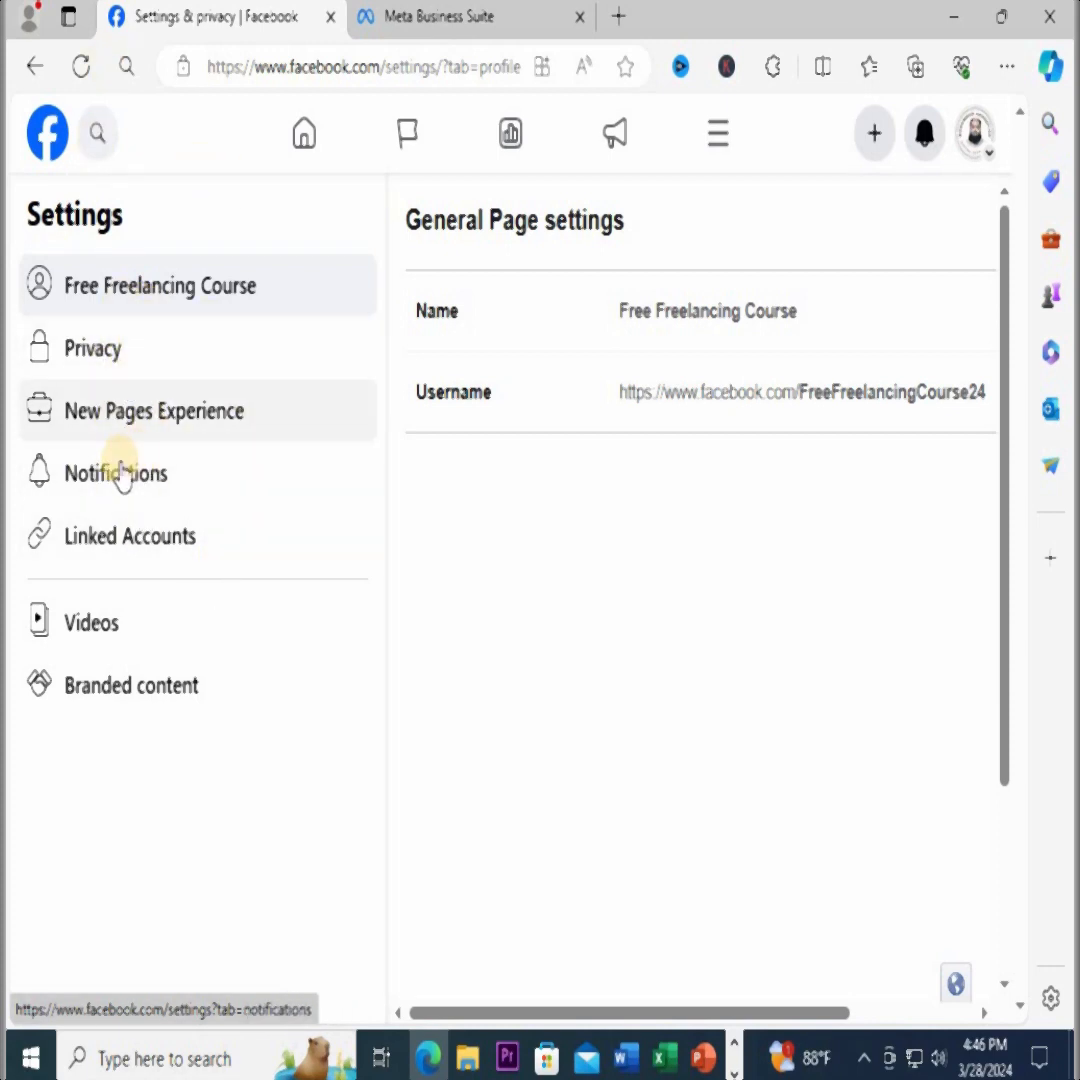
Open the New Pages Experience settings and review the Page Status for violations, account restrictions and page benefits
click(199, 433)
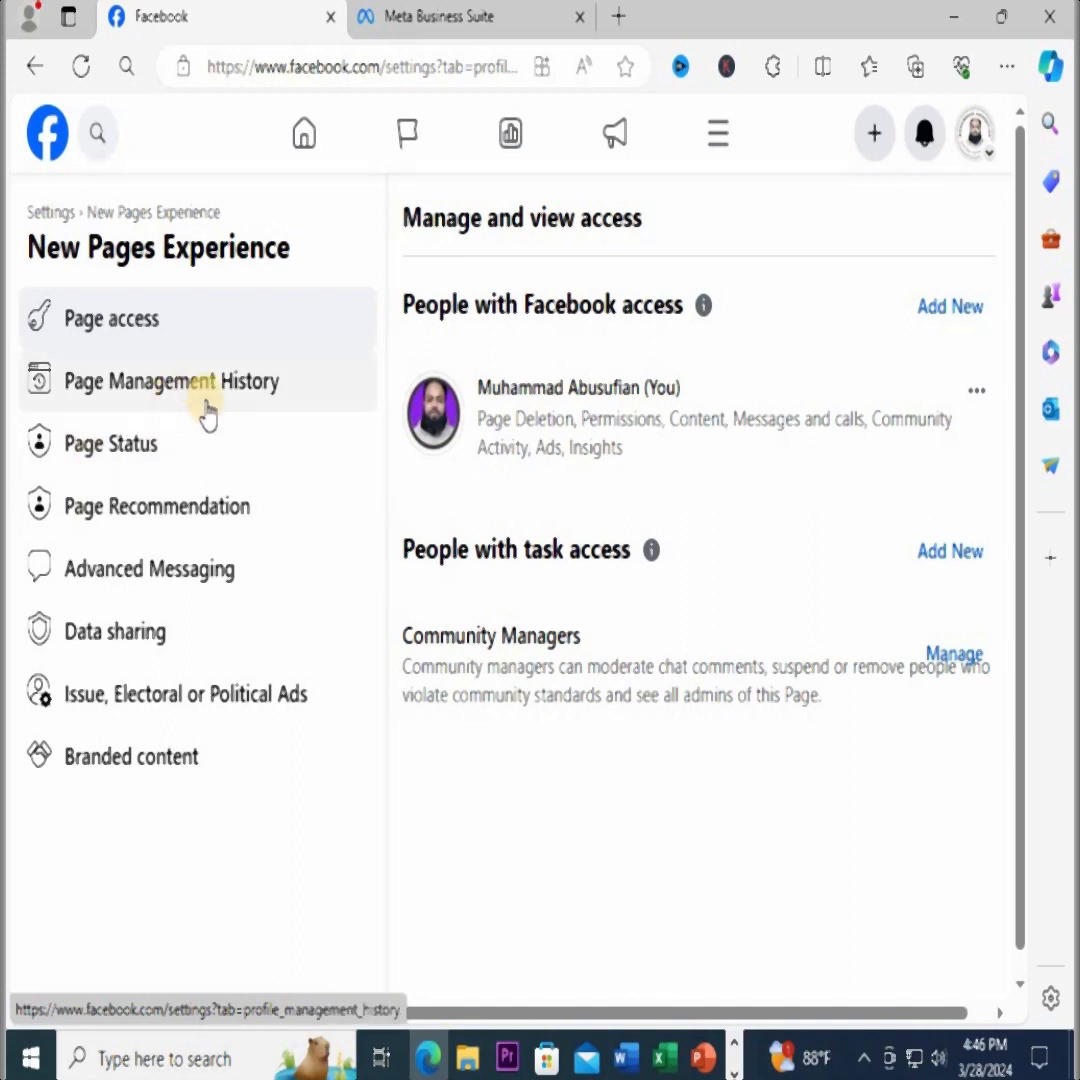
click(137, 462)
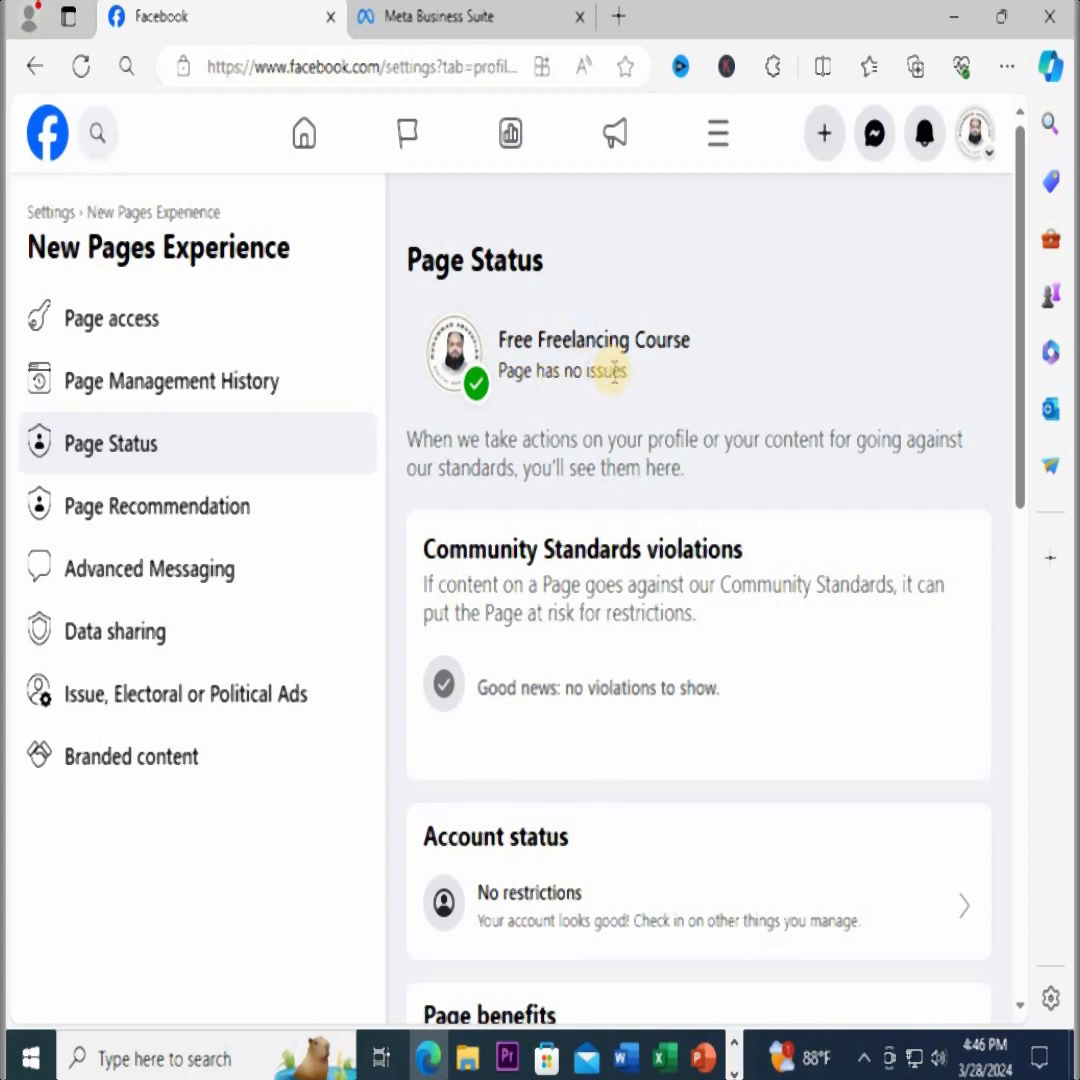
scroll(641, 408, down, 3)
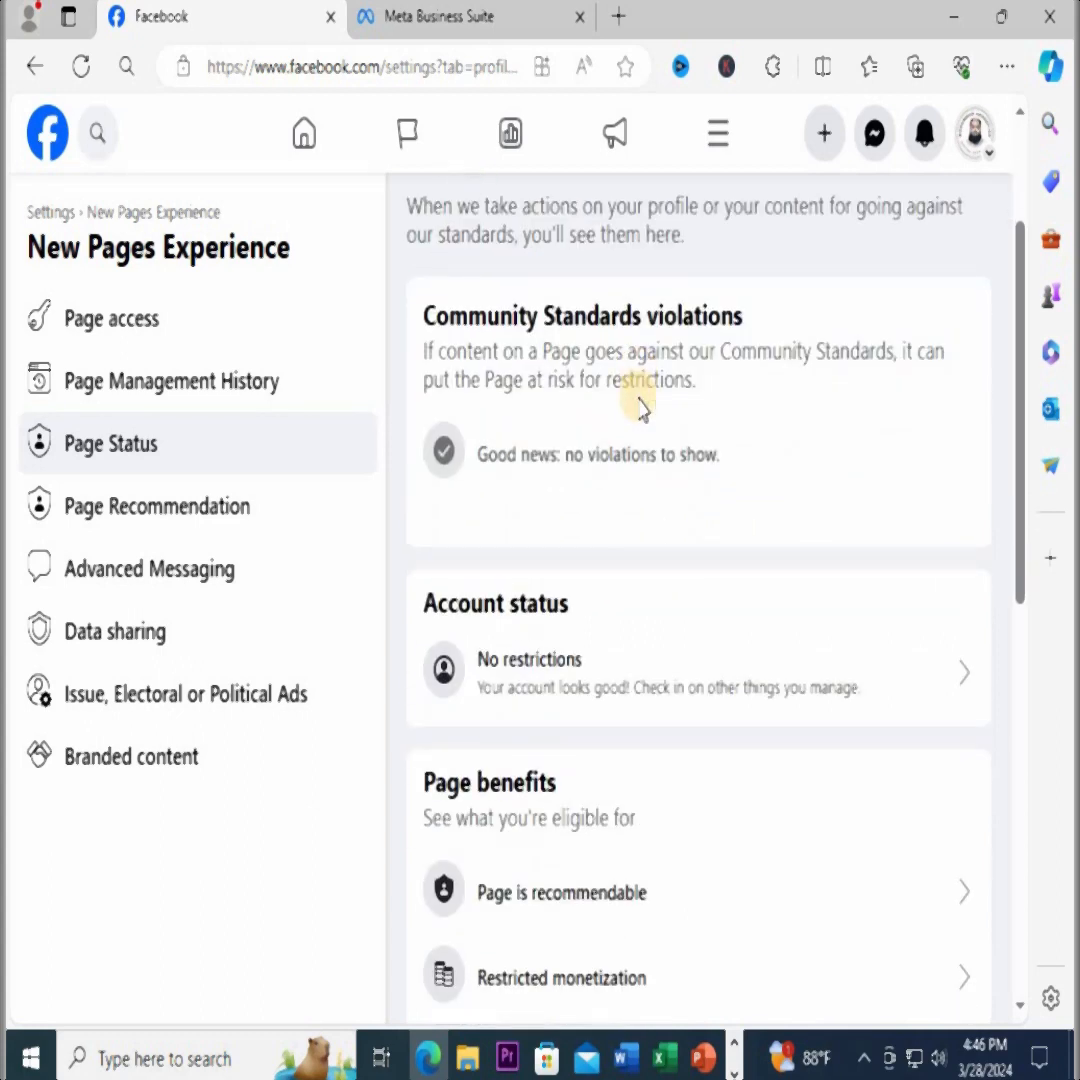
scroll(663, 429, up, 3)
scroll(763, 773, down, 2)
scroll(805, 574, down, 4)
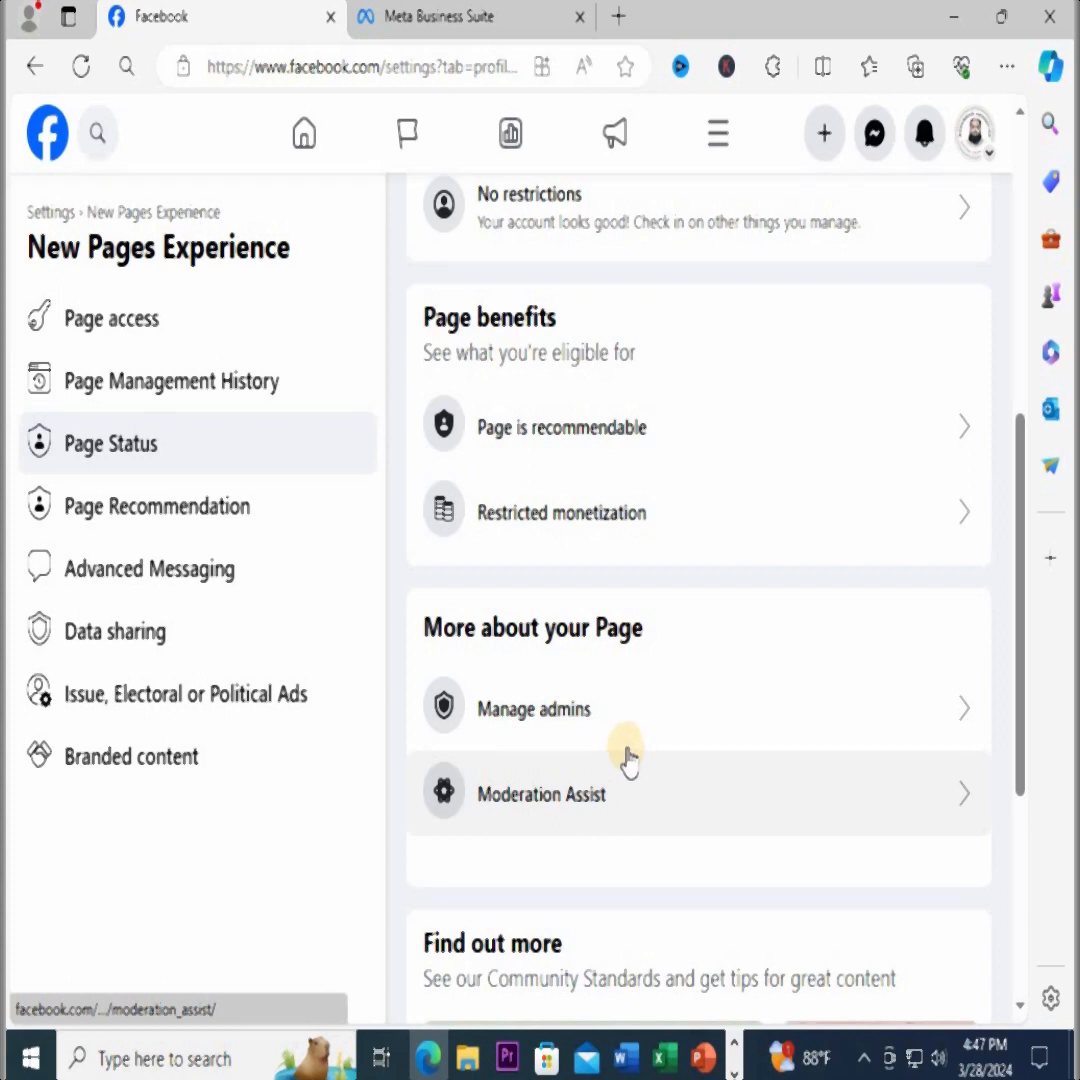
scroll(628, 760, up, 6)
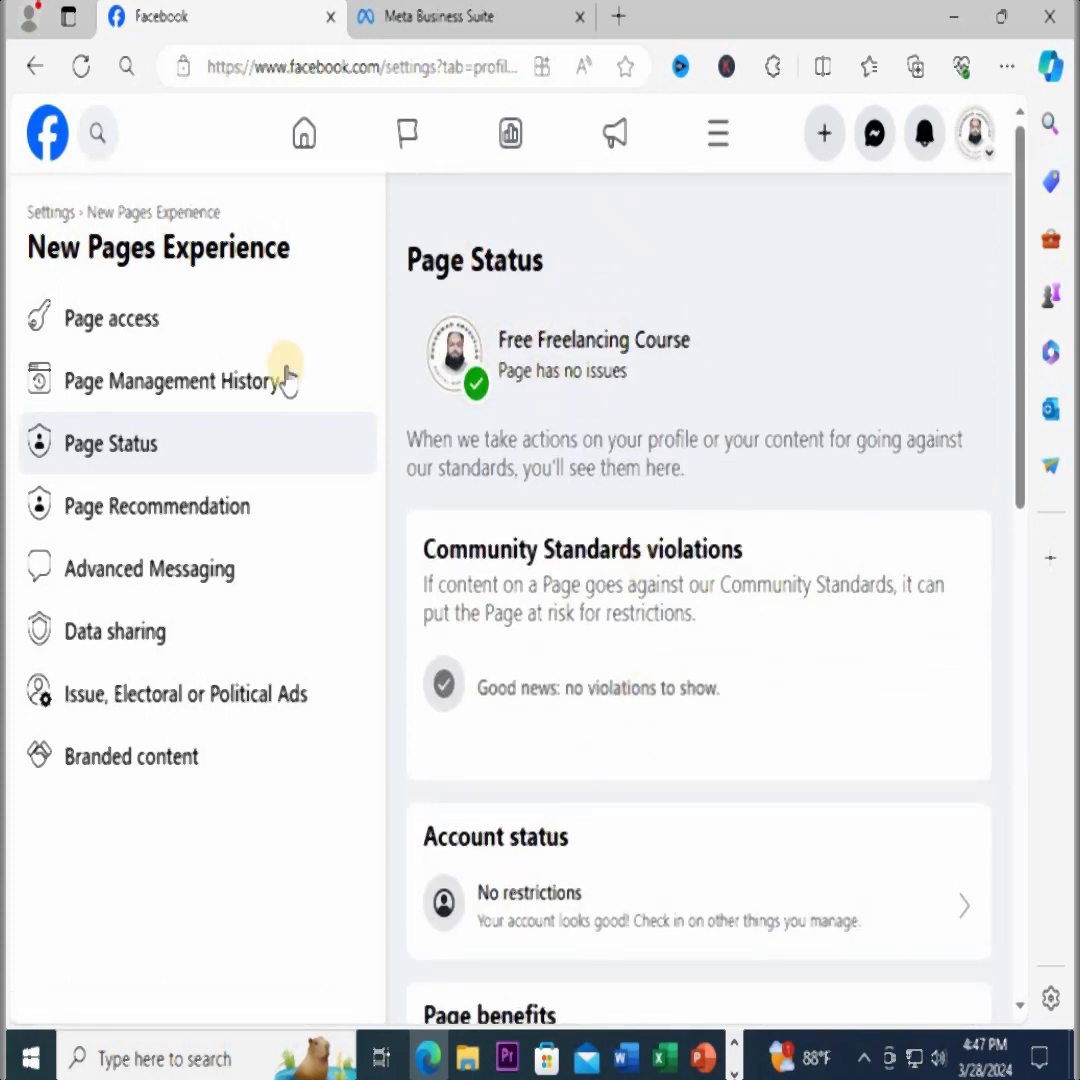
Review the Page Recommendation status and read the explanation of how recommendations work
click(155, 510)
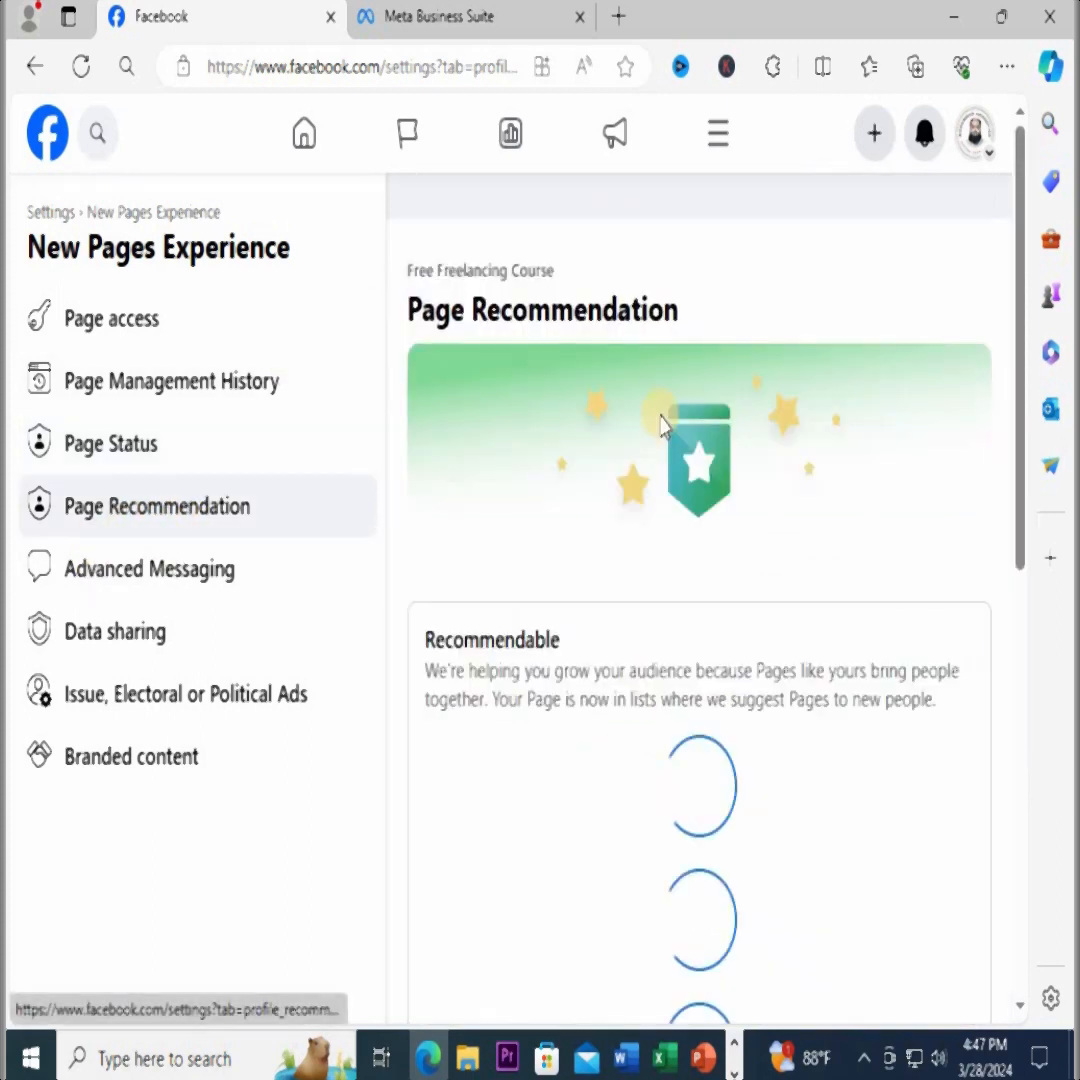
scroll(885, 660, down, 3)
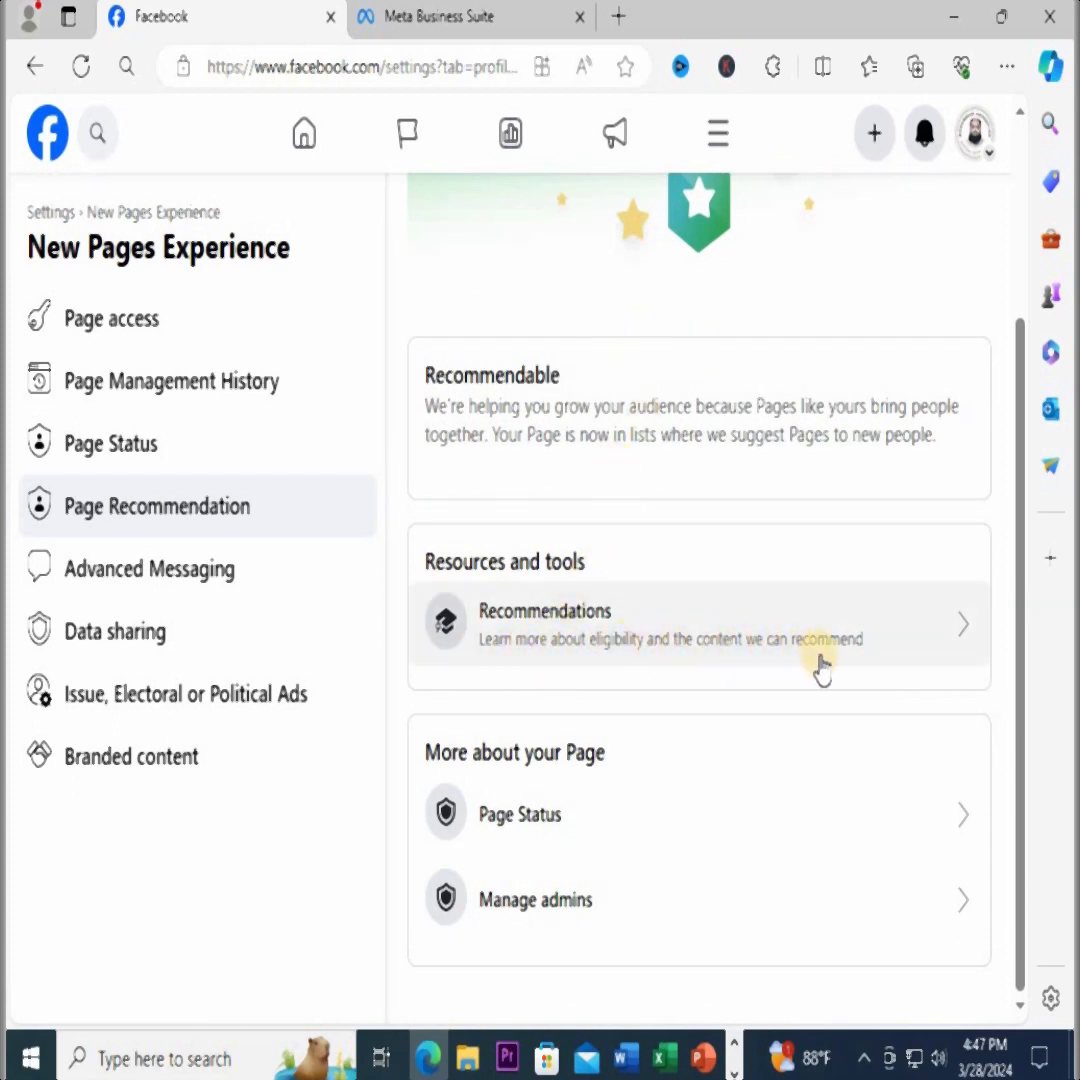
click(966, 623)
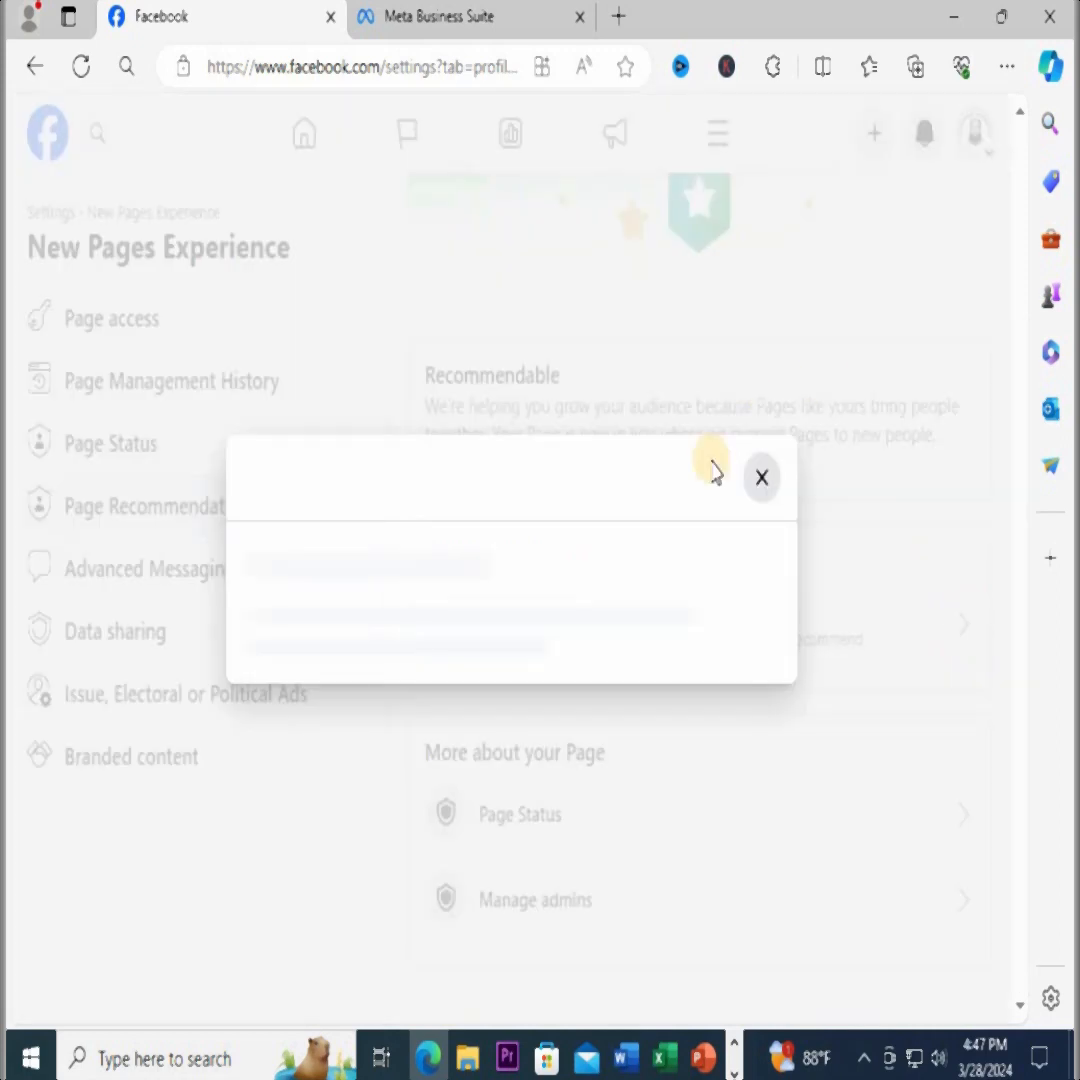
scroll(481, 545, down, 10)
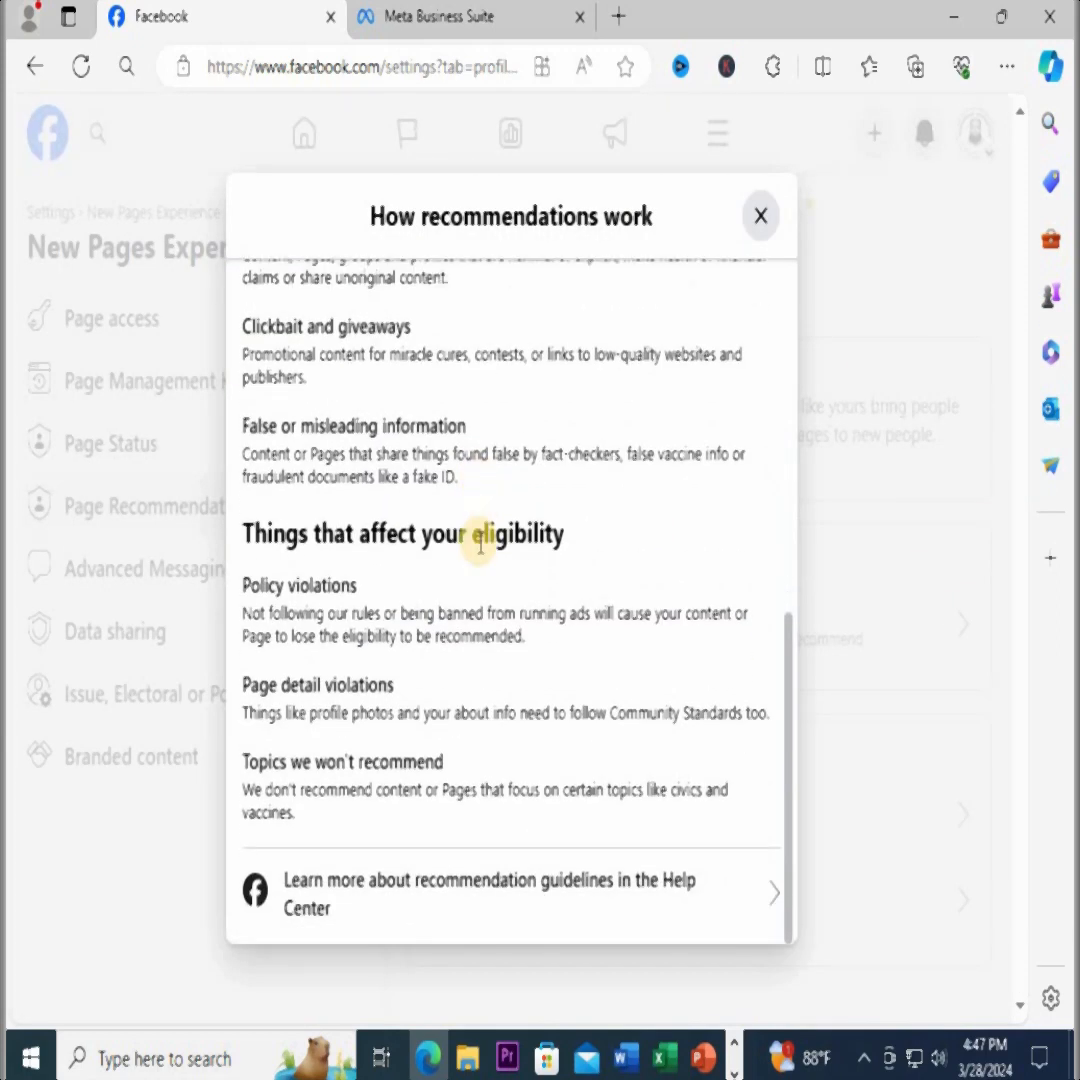
scroll(520, 480, up, 10)
click(756, 220)
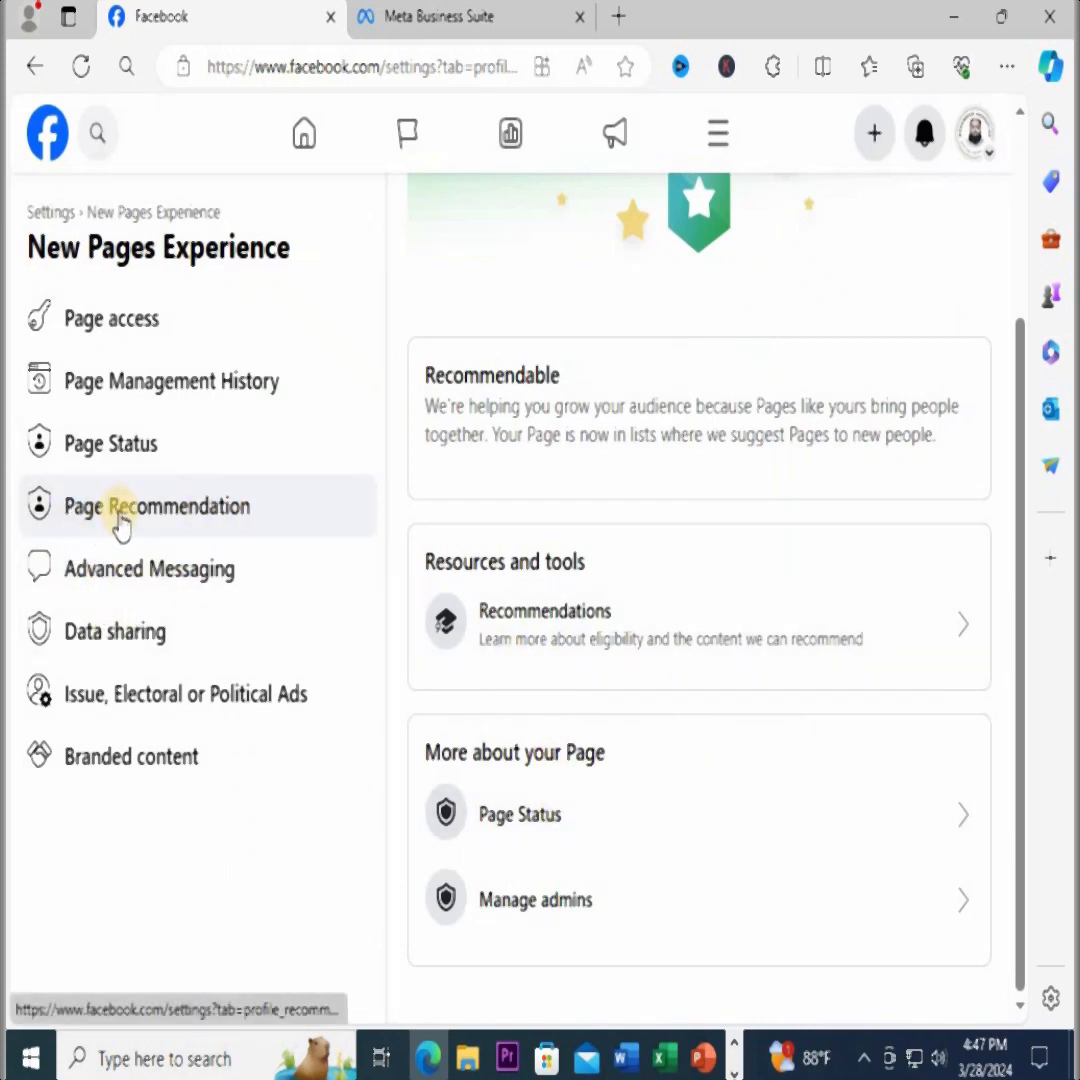
click(235, 525)
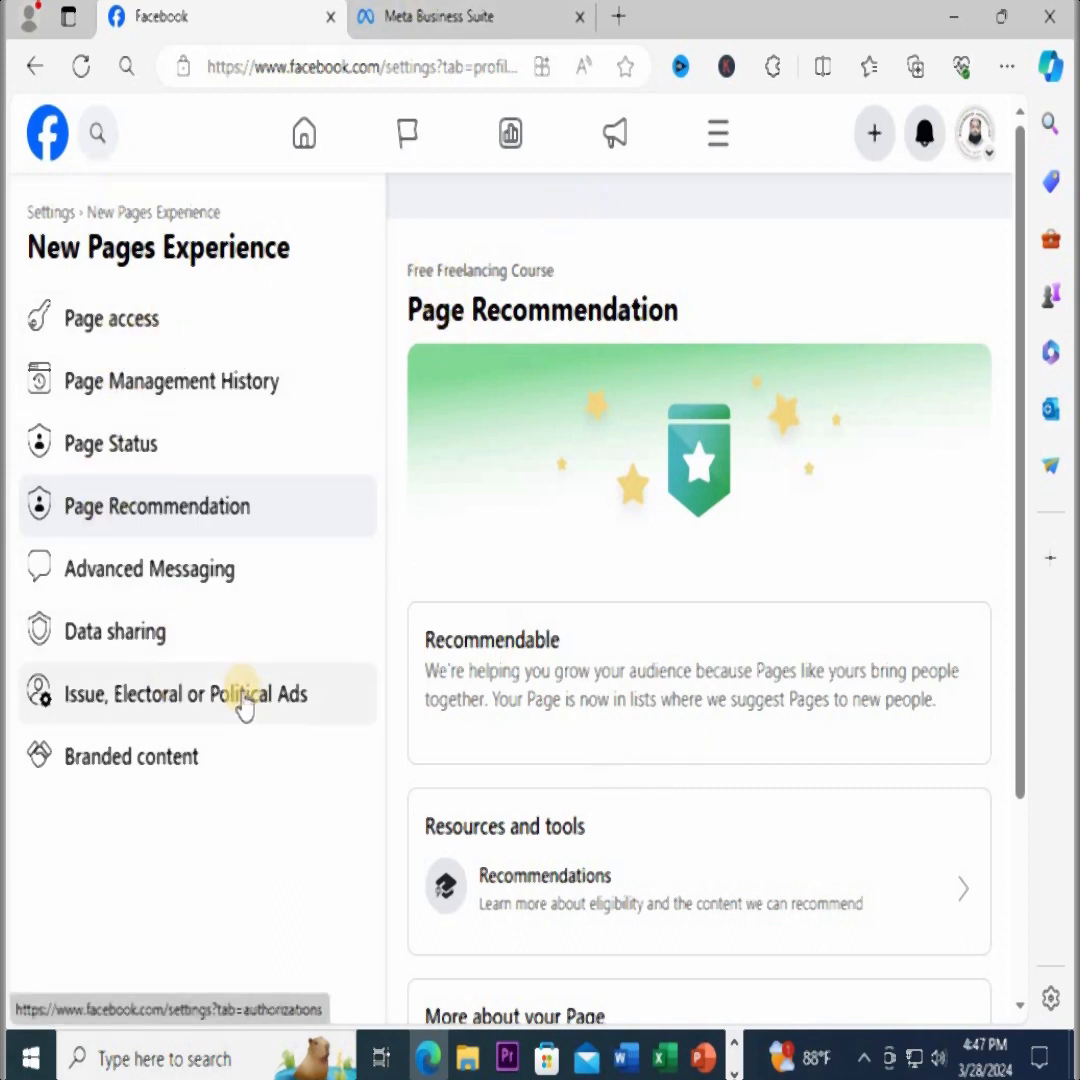
In Page access, look up a person by name for Facebook access, view the permissions they would get, and return without granting access
click(98, 329)
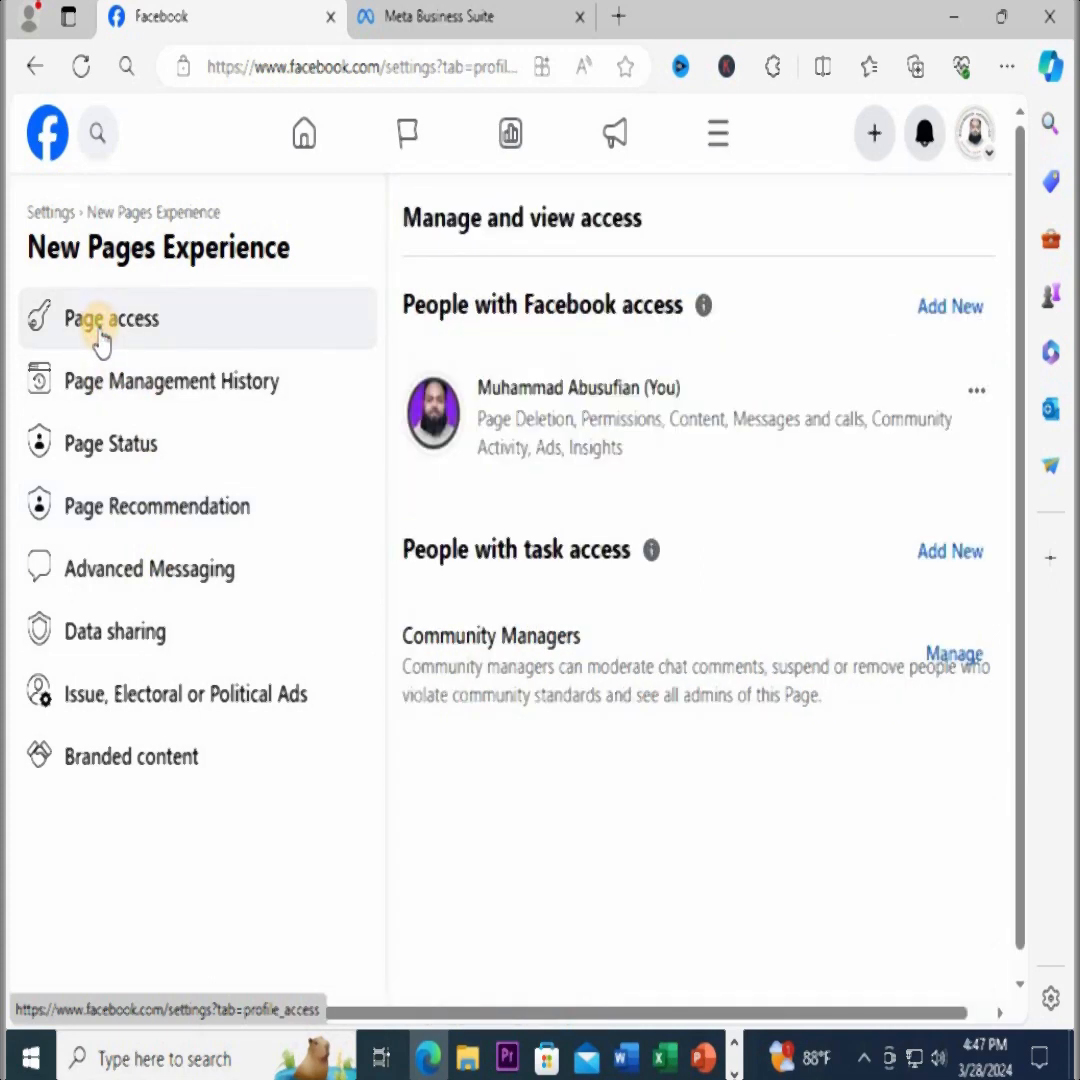
click(950, 307)
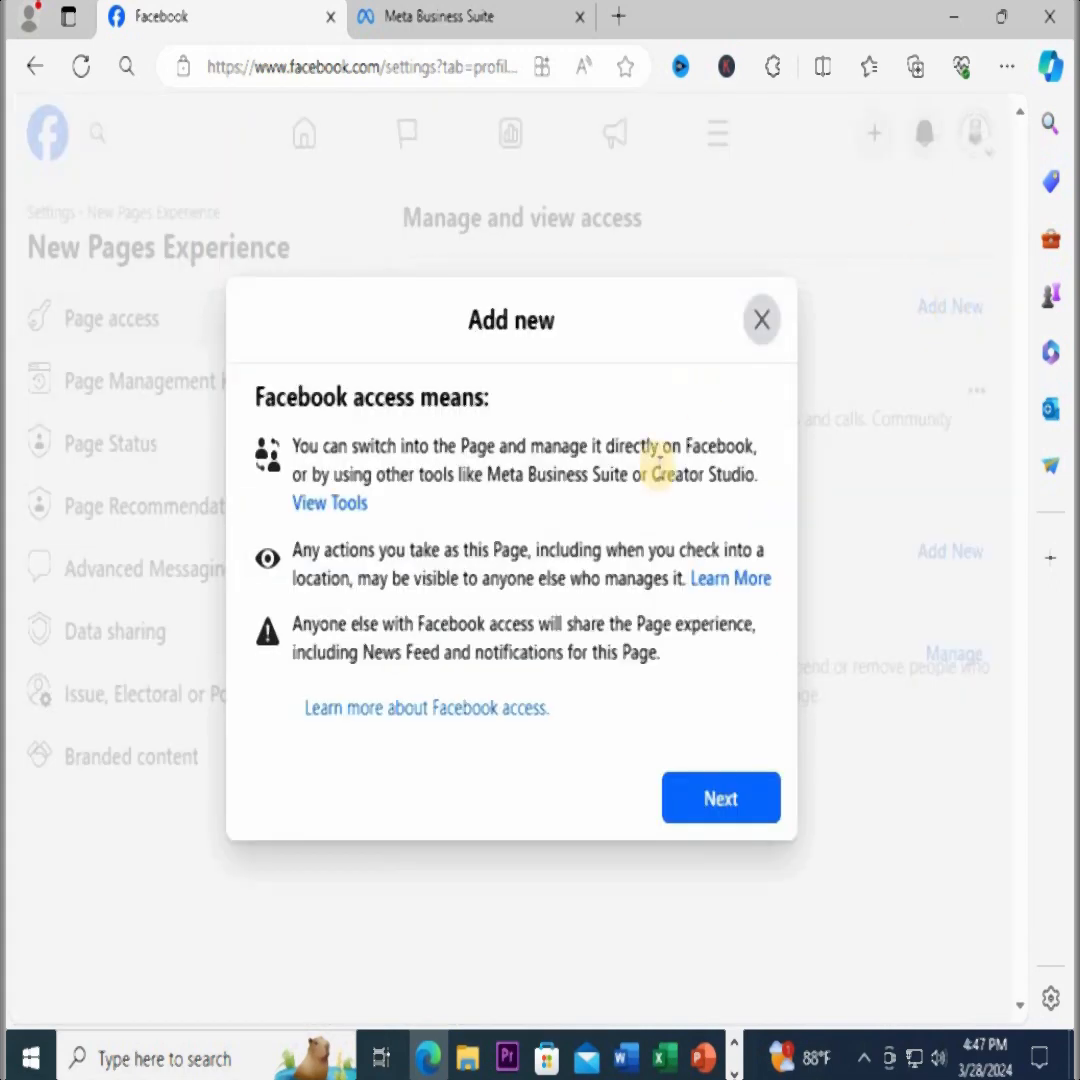
click(722, 800)
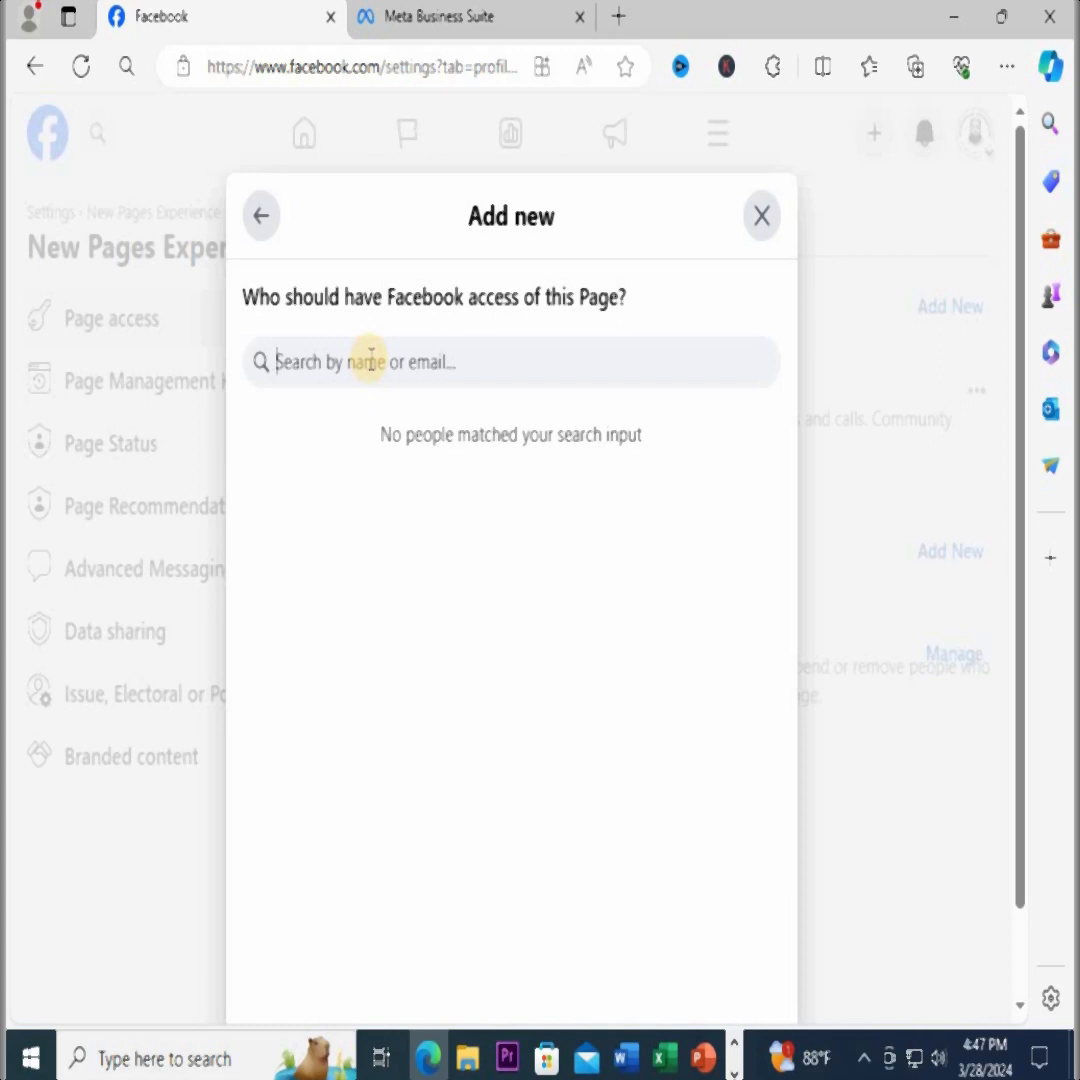
click(370, 361)
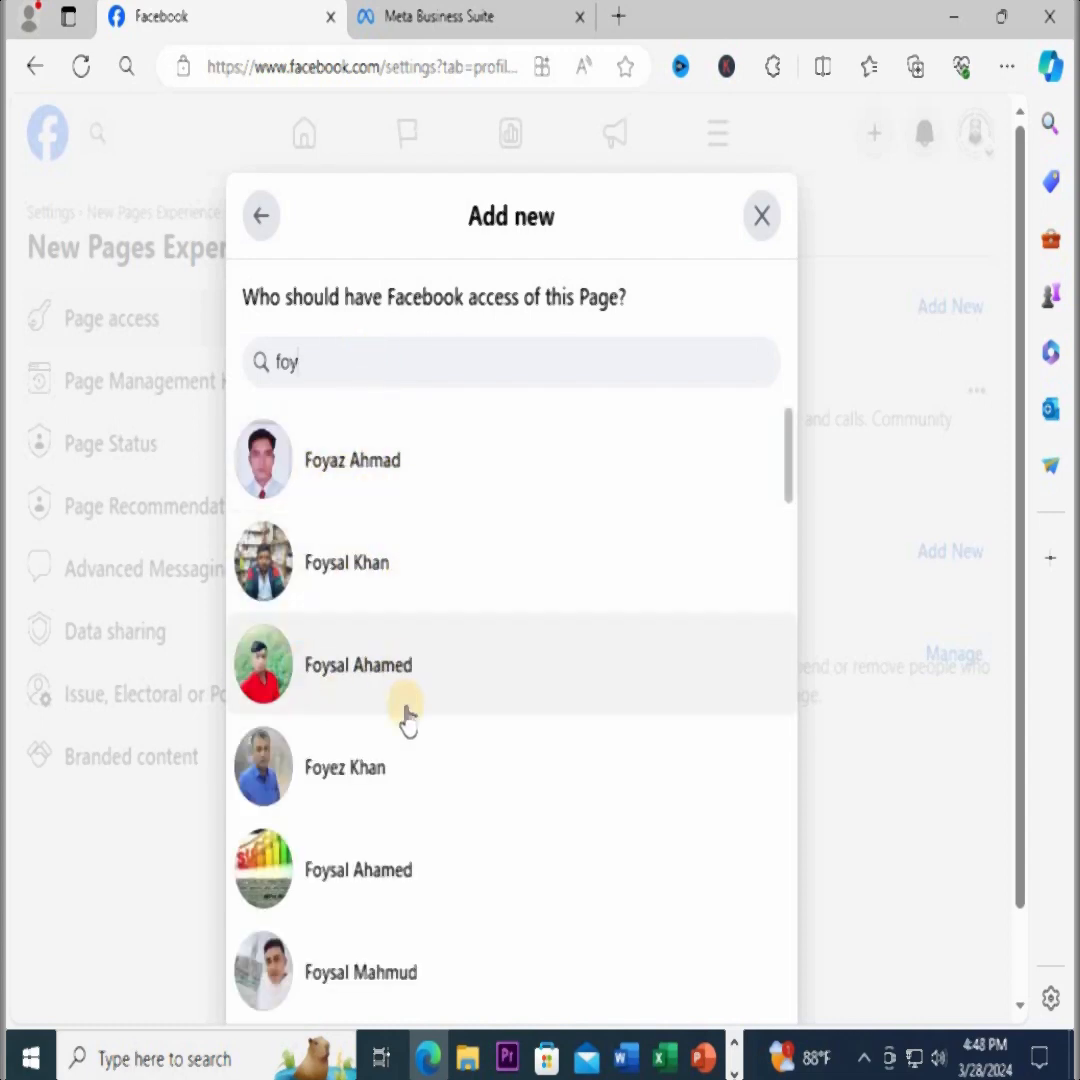
click(333, 470)
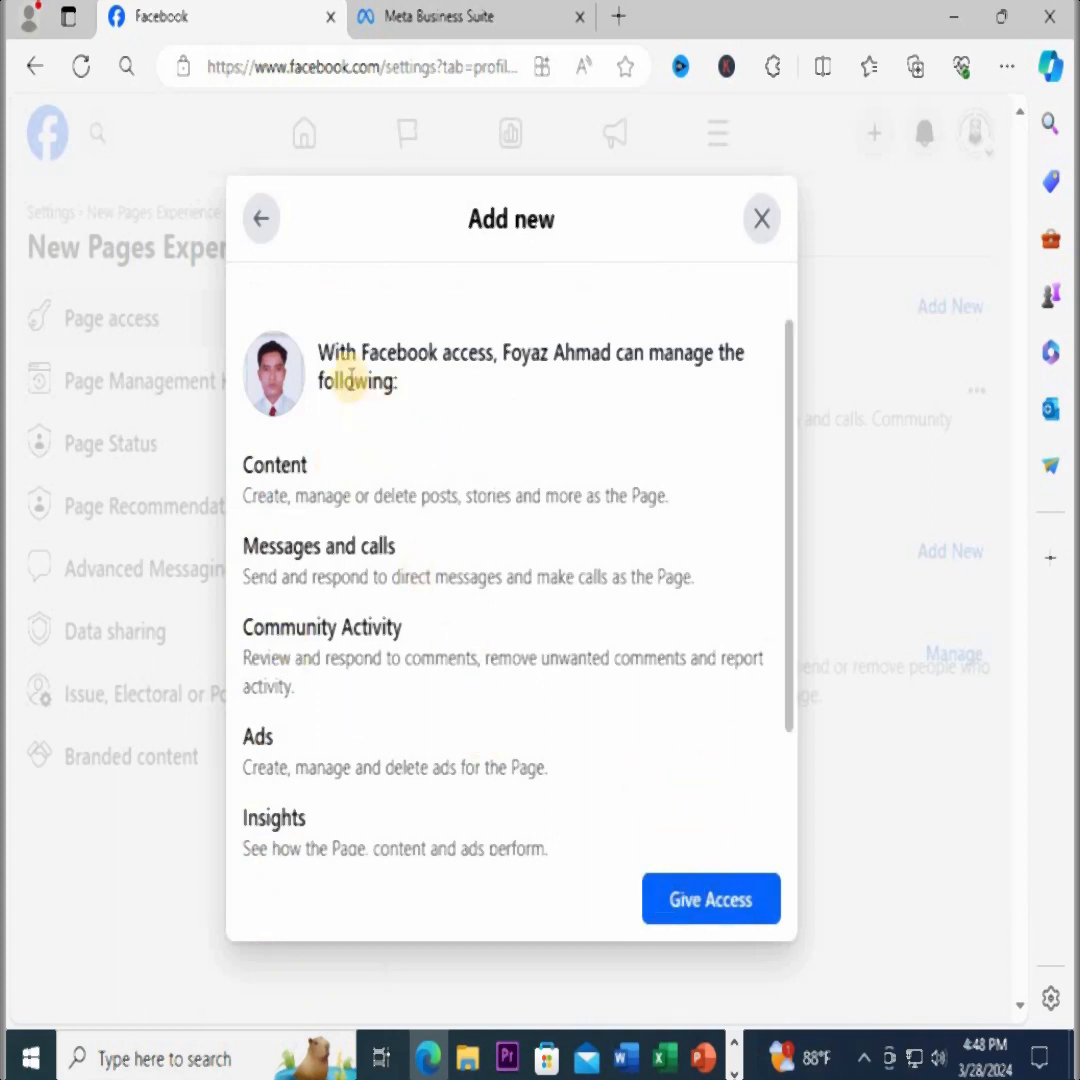
click(260, 218)
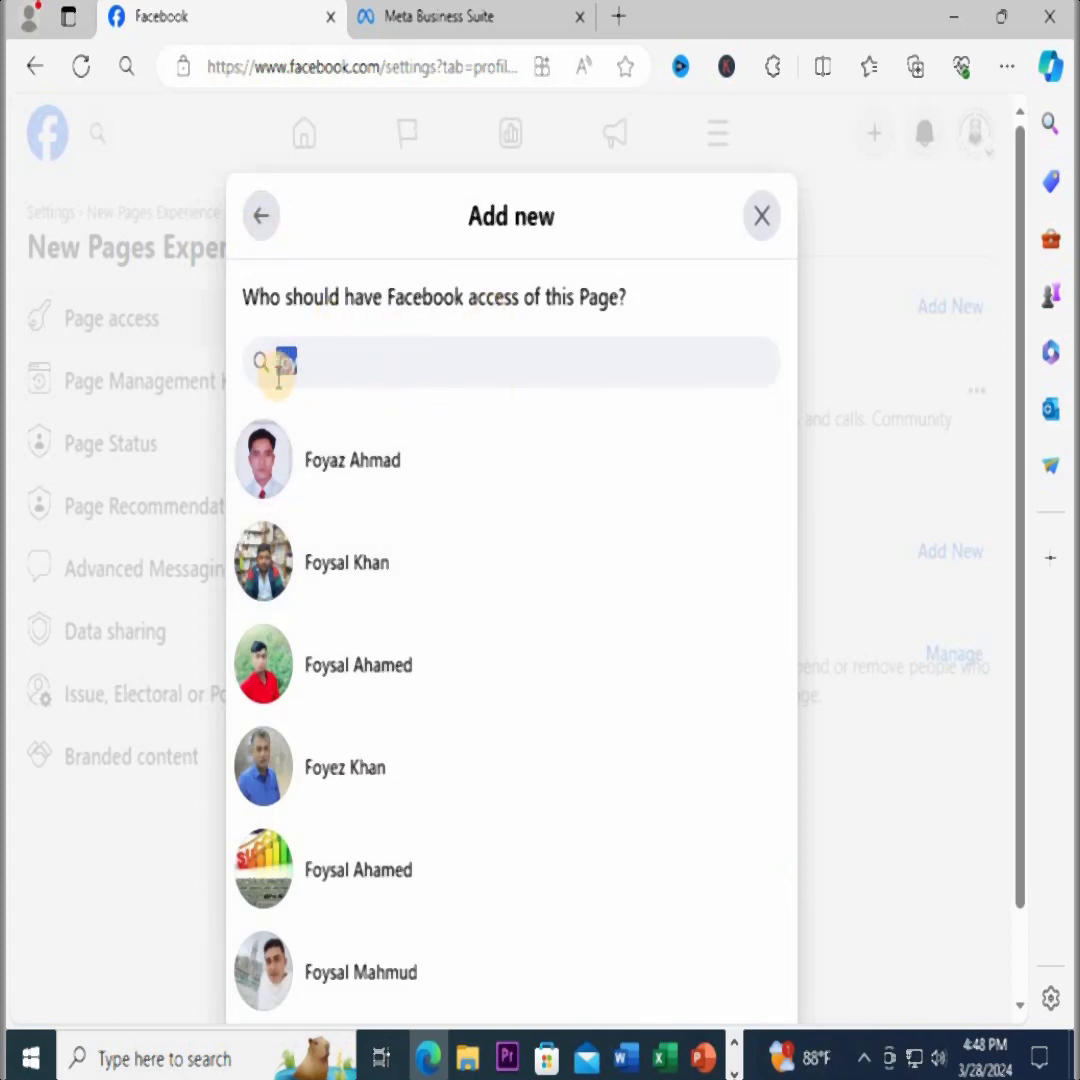
Replace the name search with a Gmail address to find the person who should have Facebook access
key(BackSpace)
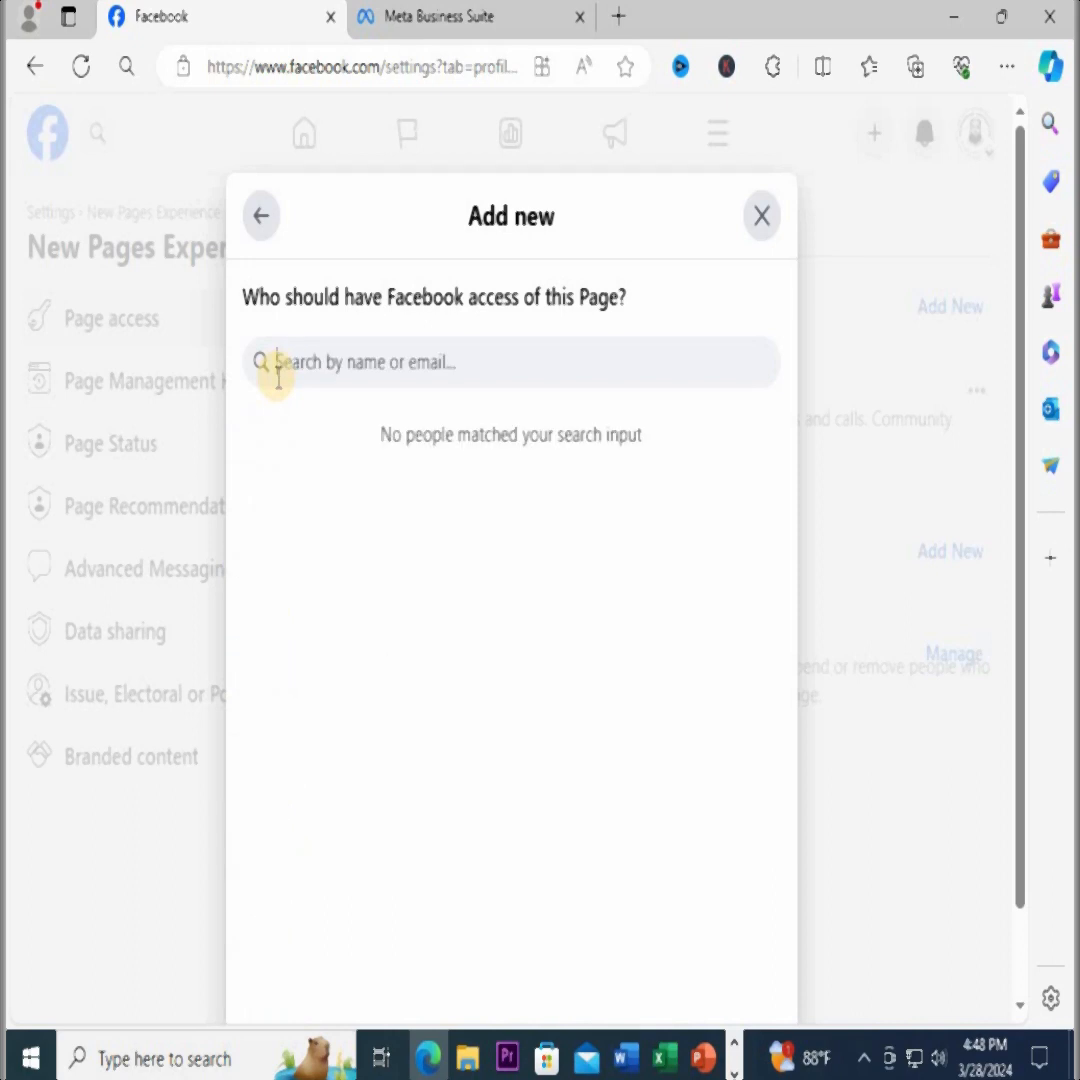
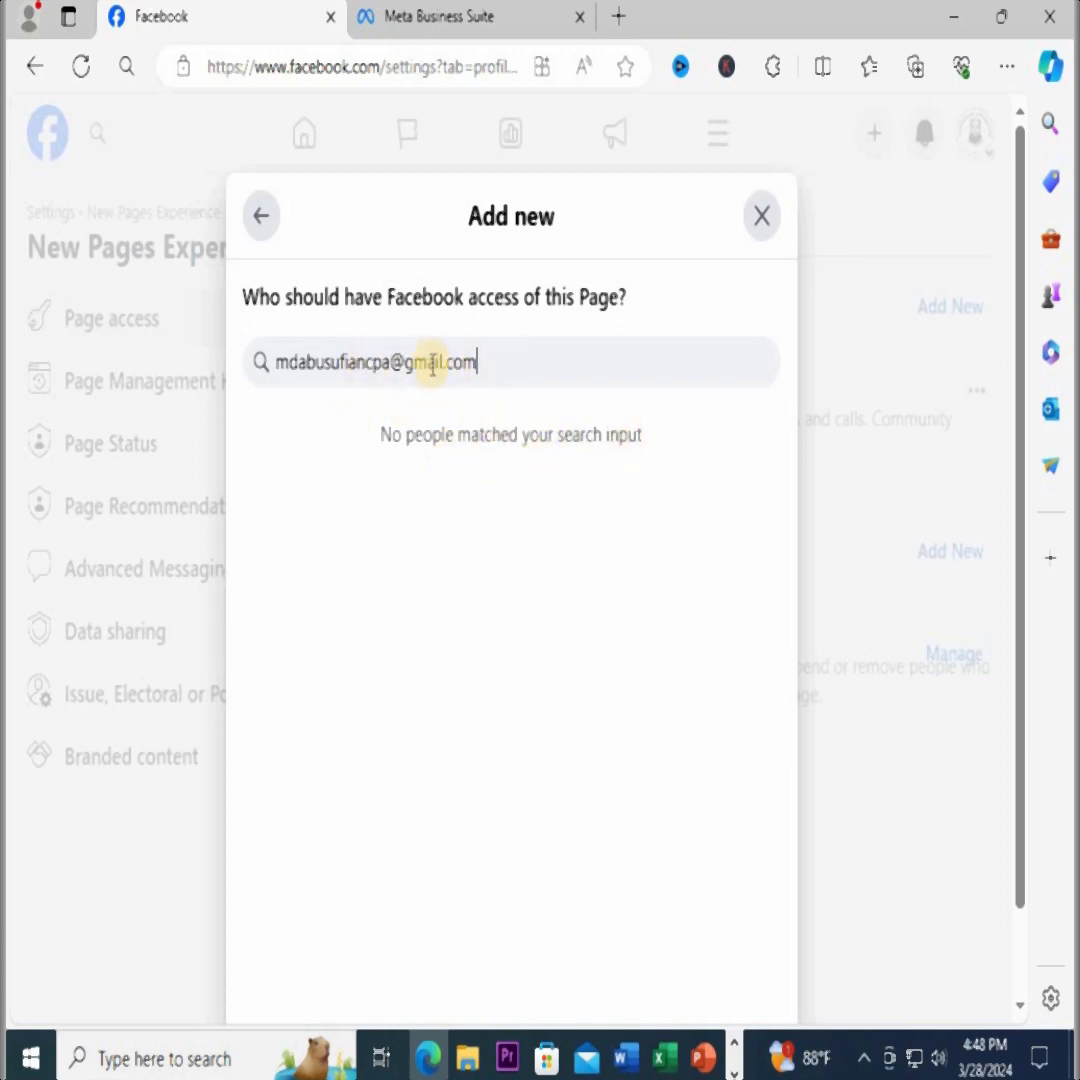
Search for the person with a different Gmail address, and clear the search field
drag(390, 362, 240, 368)
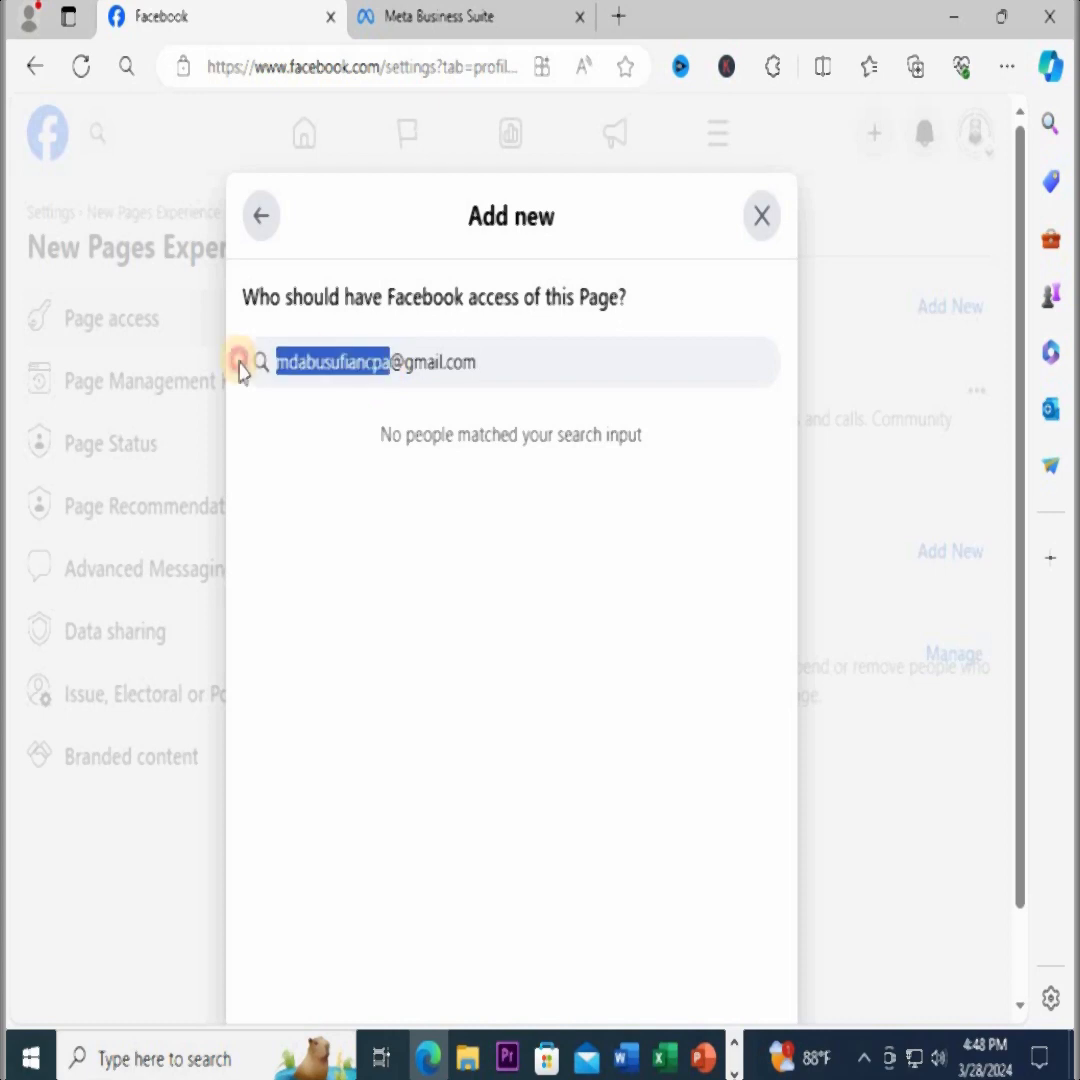
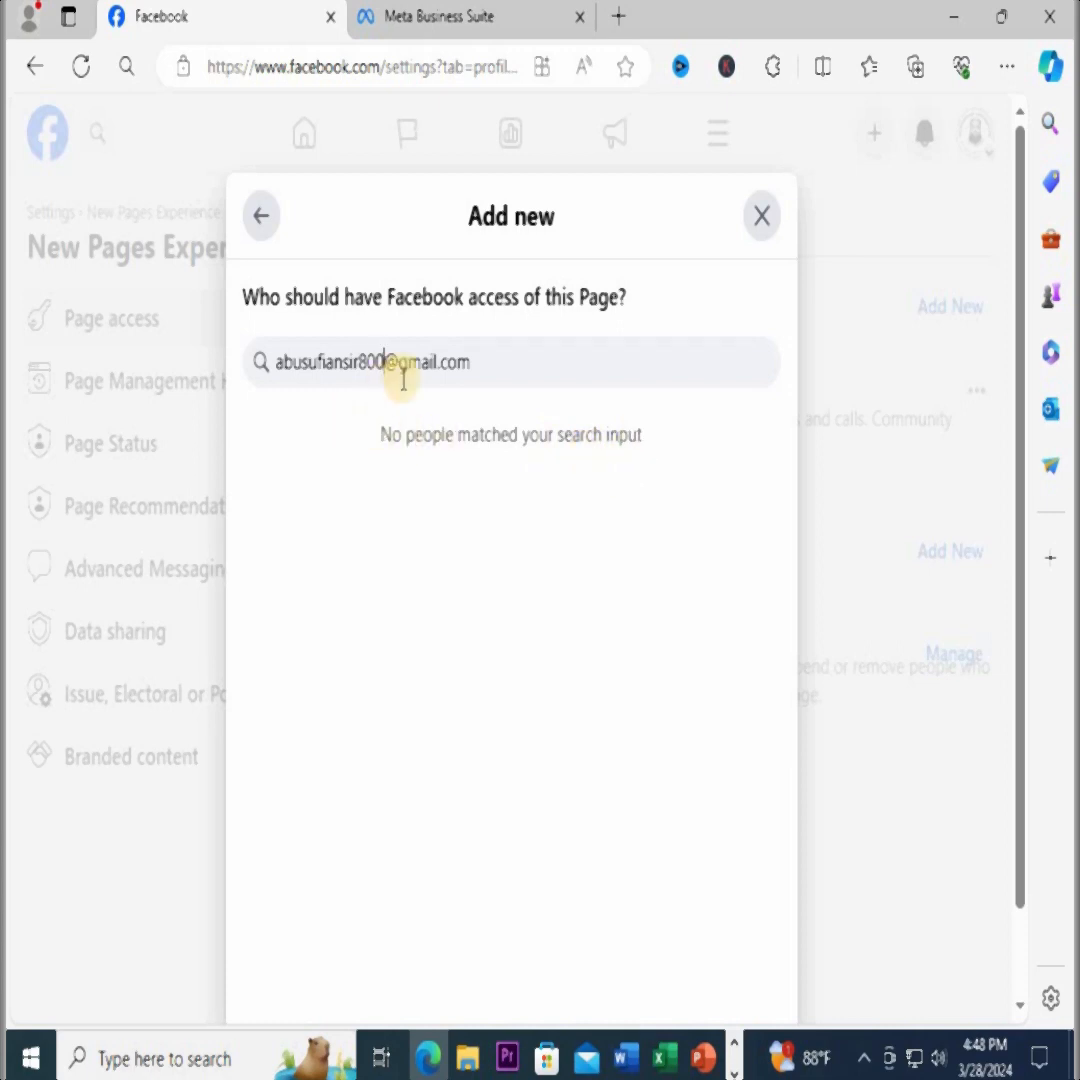
drag(483, 363, 56, 318)
key(BackSpace)
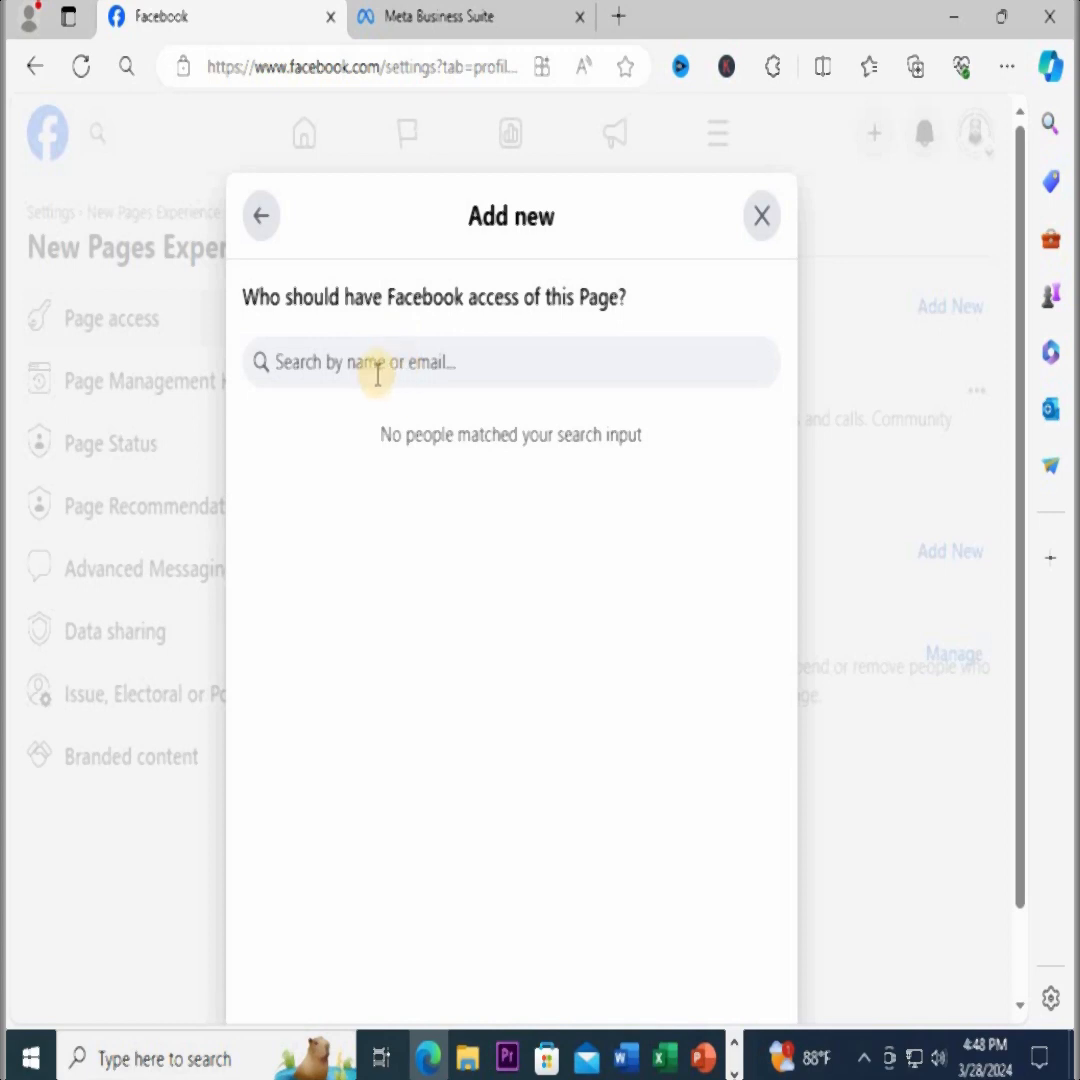
scroll(571, 434, down, 1)
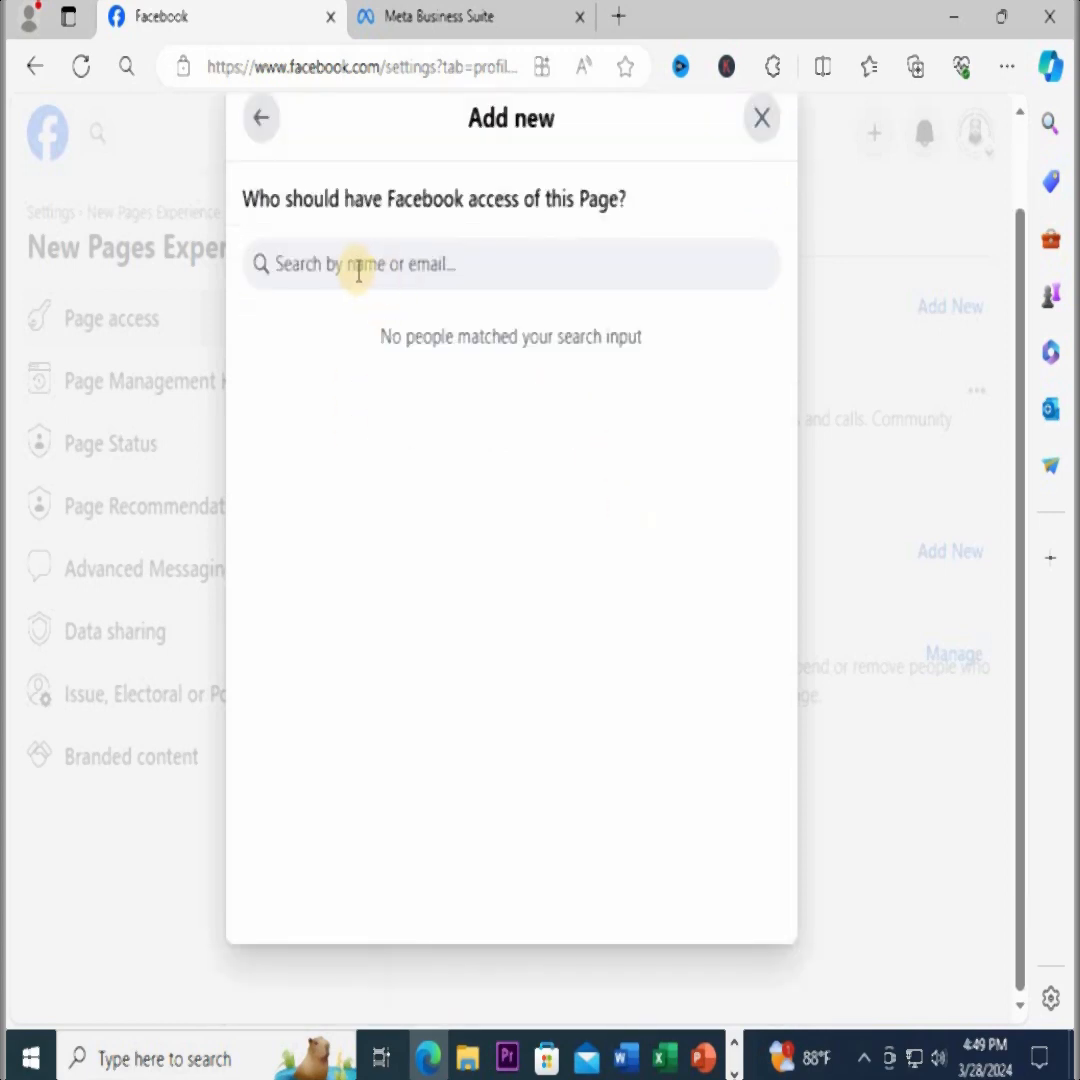
Search by partial name for someone to have Facebook access, and open the permissions of the second person listed
scroll(490, 300, up, 1)
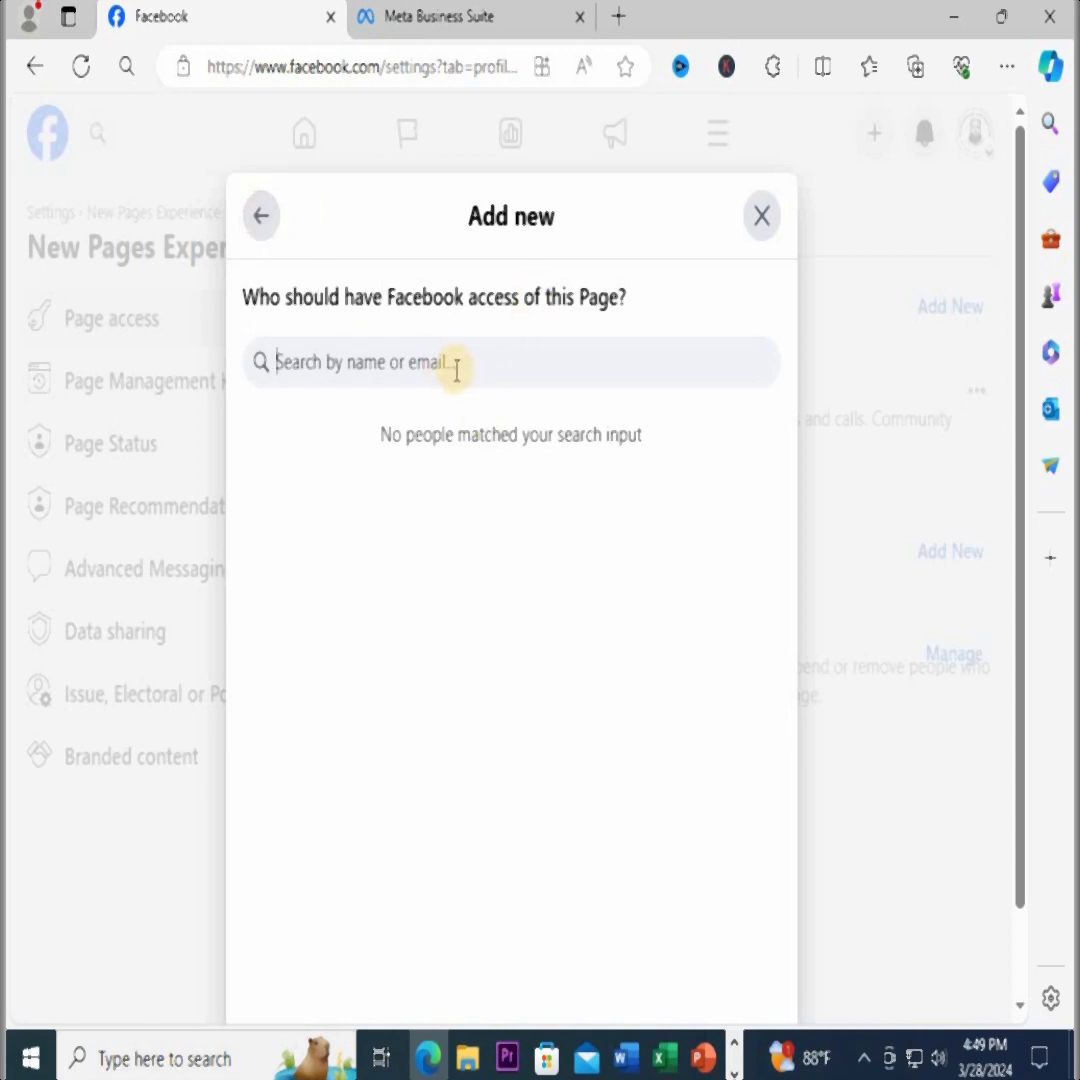
text(mdm)
scroll(600, 600, down, 1)
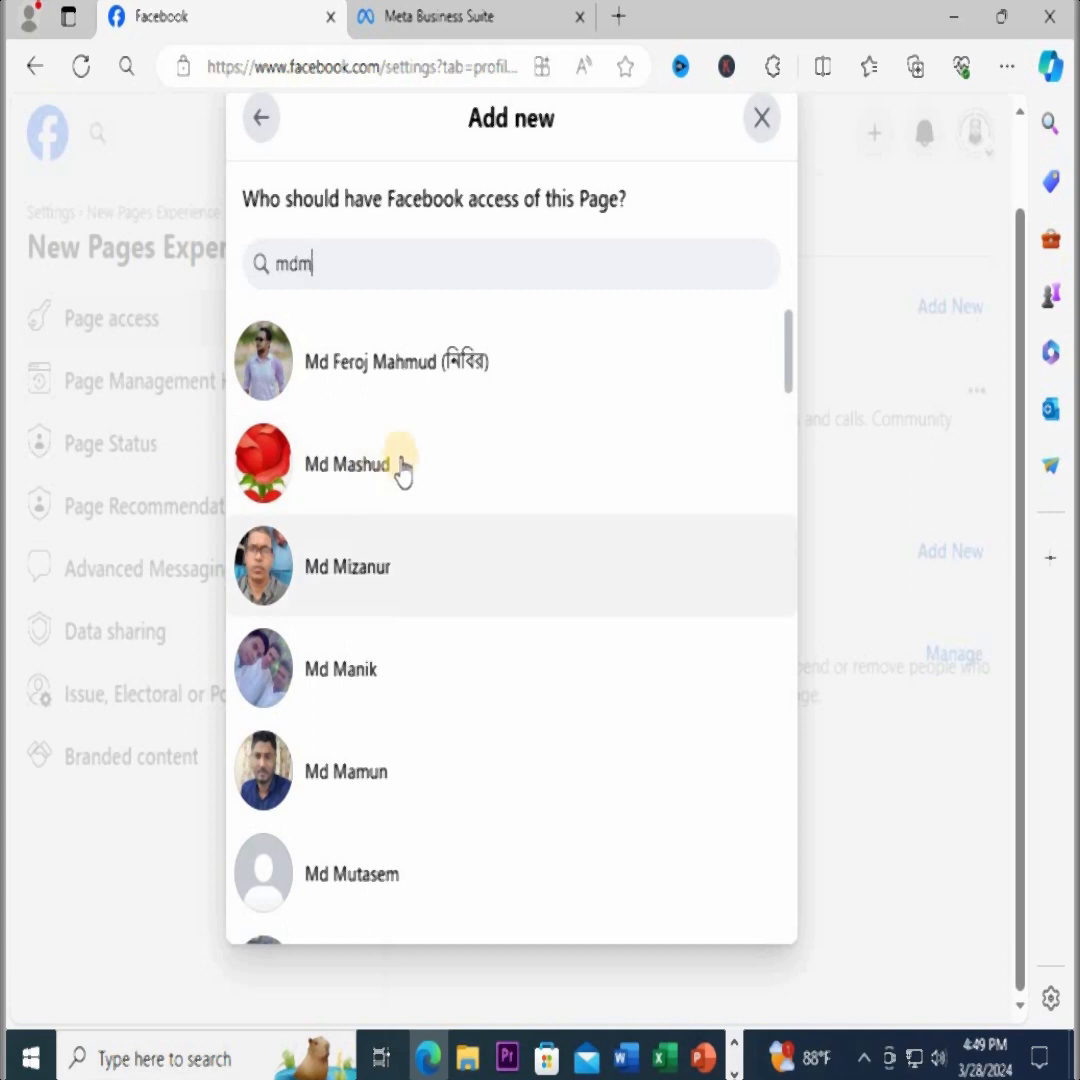
click(360, 481)
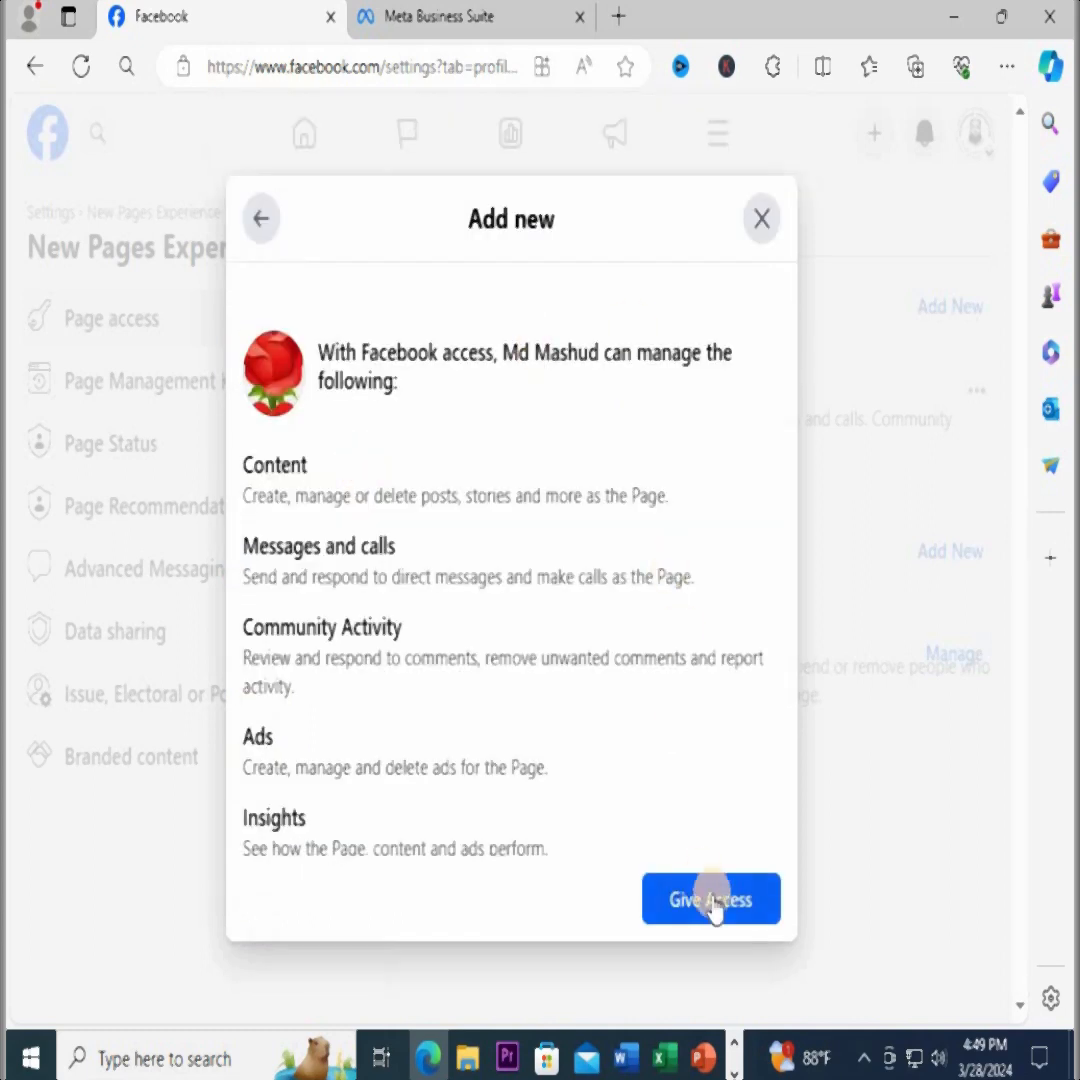
Review the person's permissions, try the full control option on and off, and close the dialog without giving access
scroll(688, 815, down, 2)
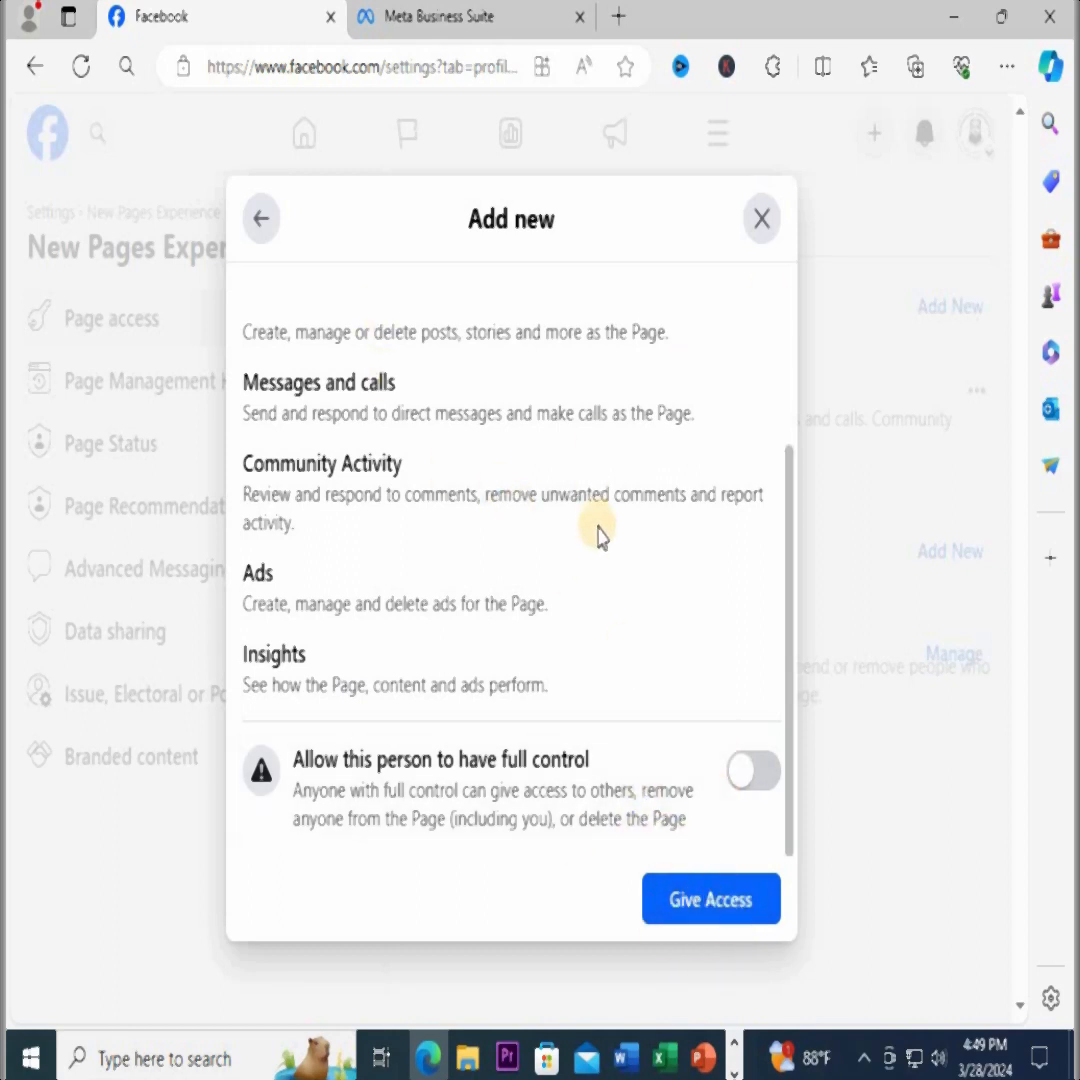
scroll(595, 505, up, 2)
scroll(594, 502, down, 2)
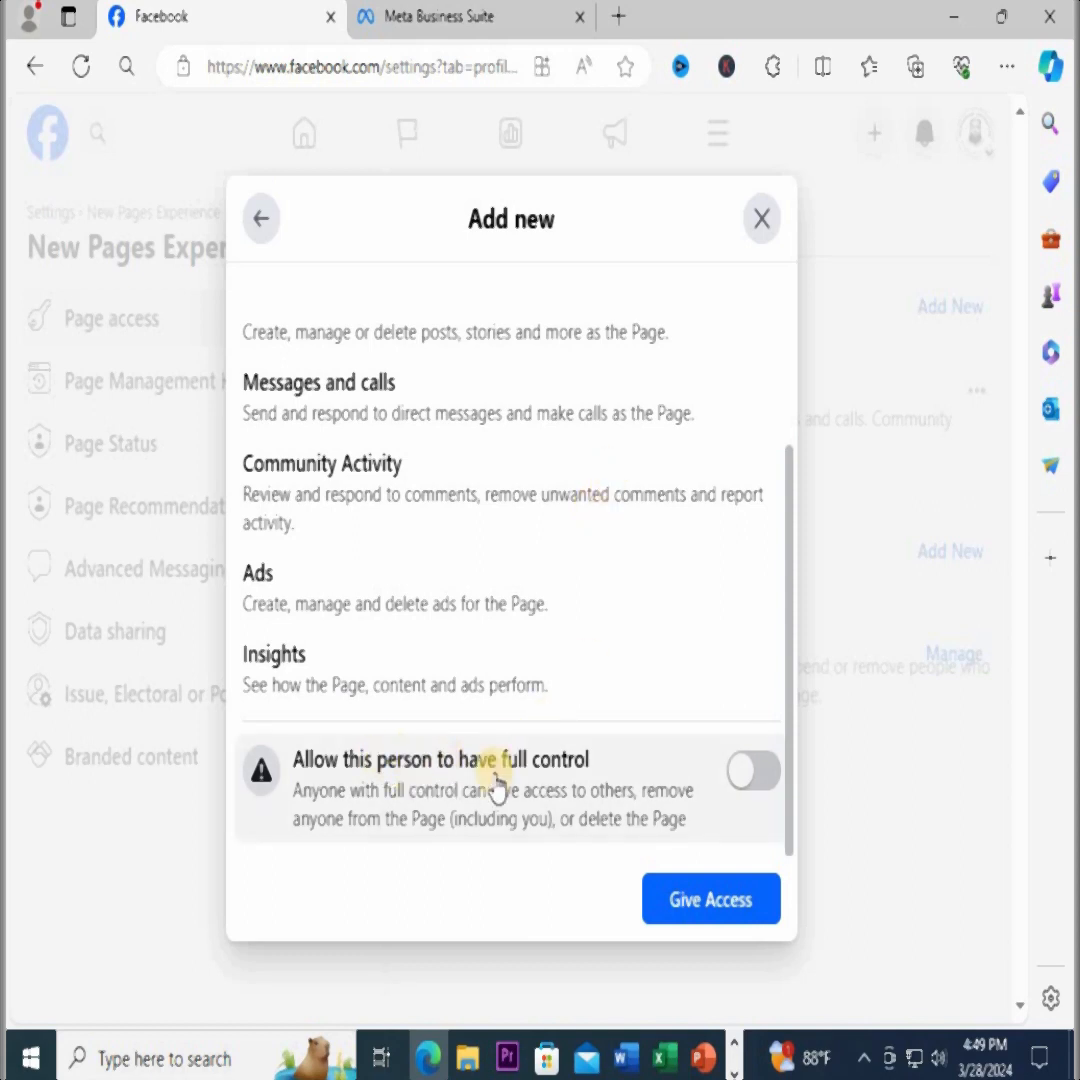
scroll(345, 650, up, 2)
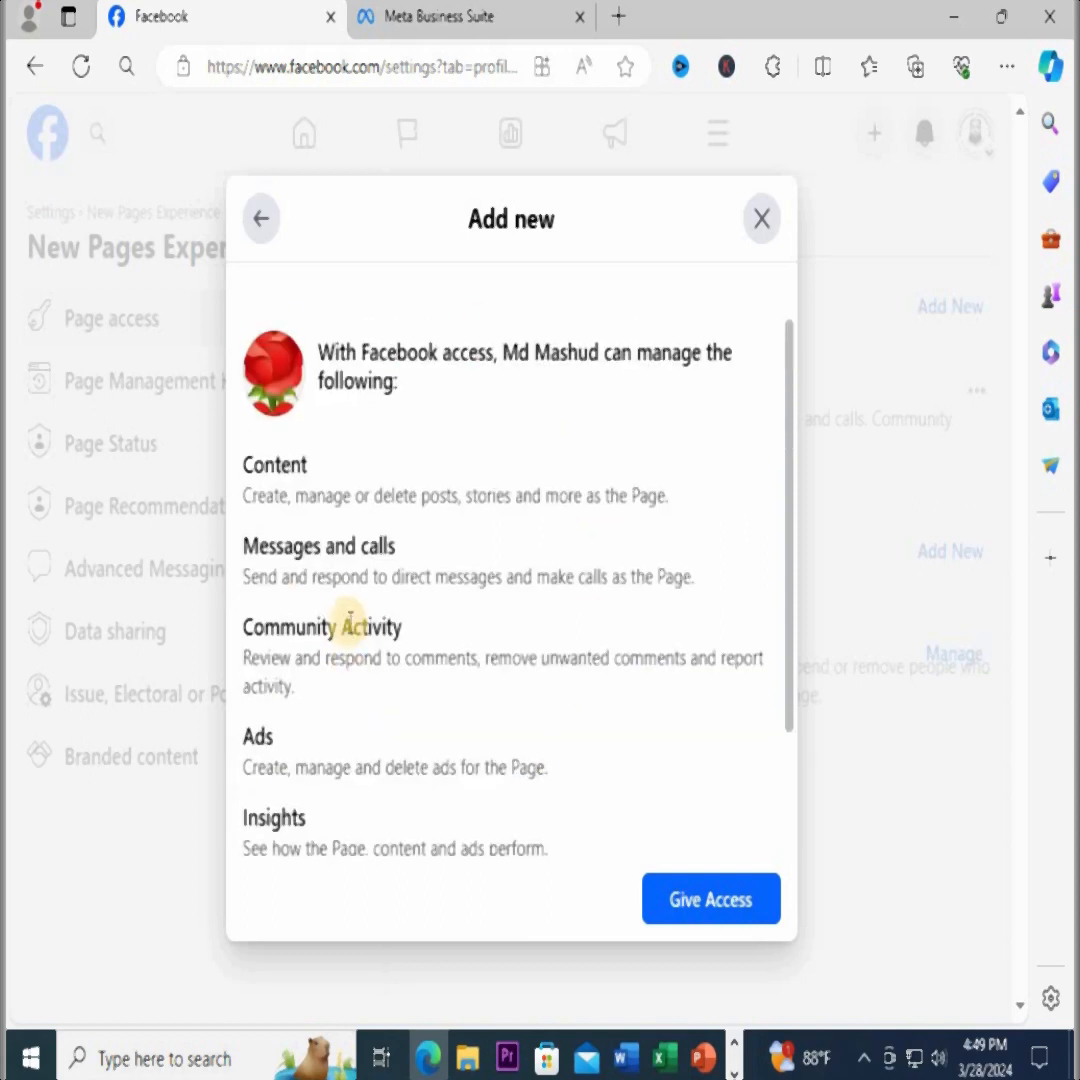
scroll(360, 660, down, 2)
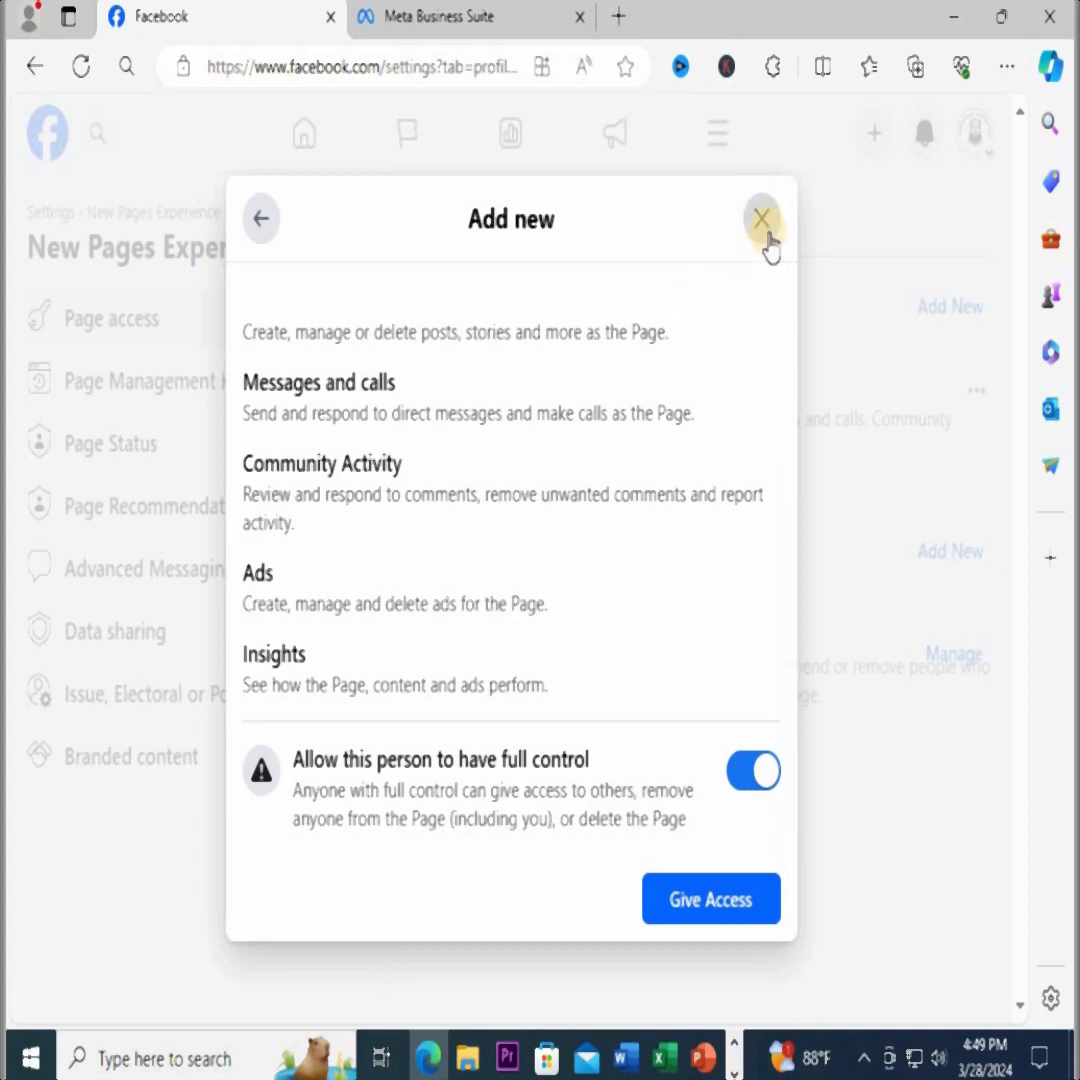
click(760, 784)
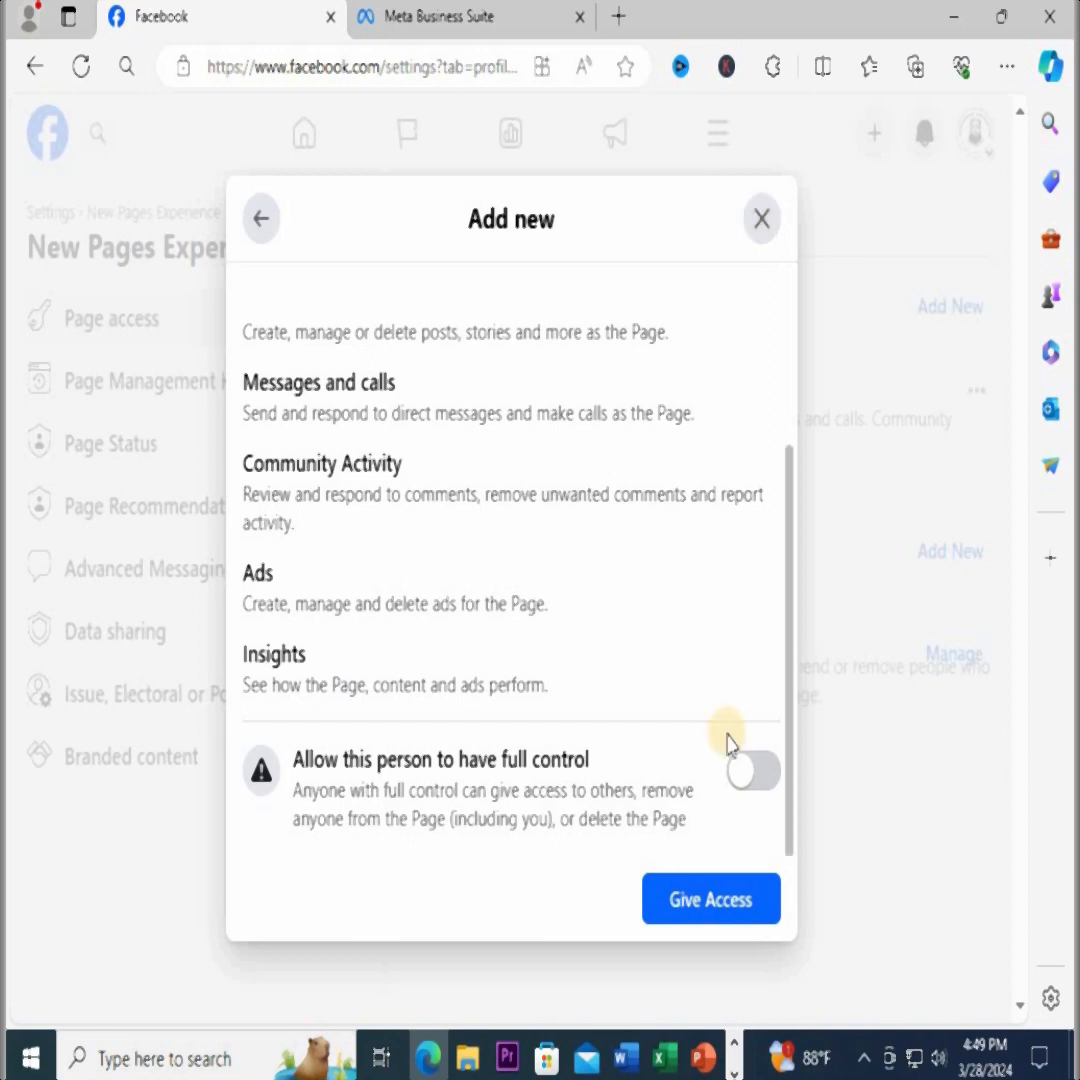
click(760, 220)
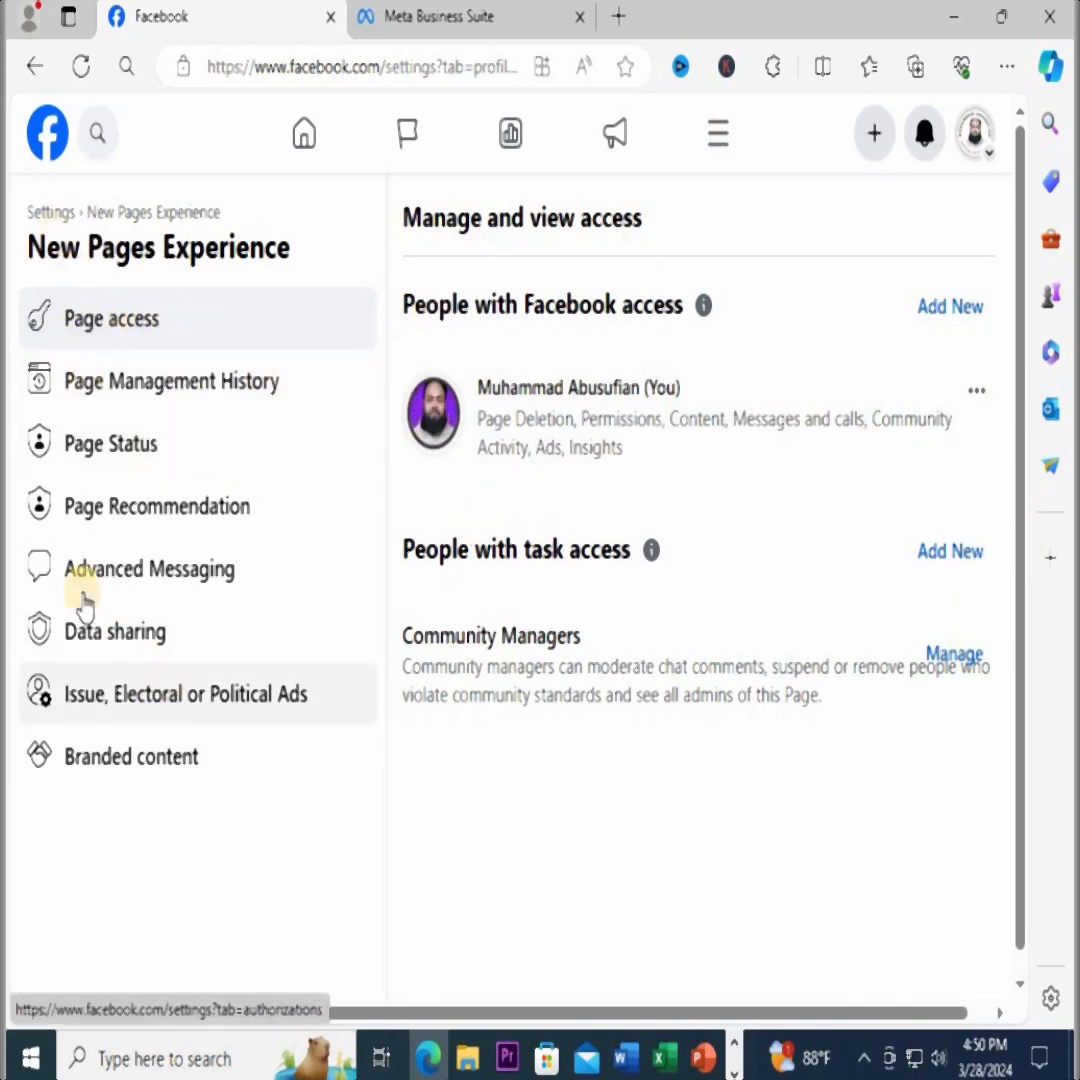
Review the Advanced Messaging settings, including connected apps, handover protocol and whitelisted domains
click(150, 569)
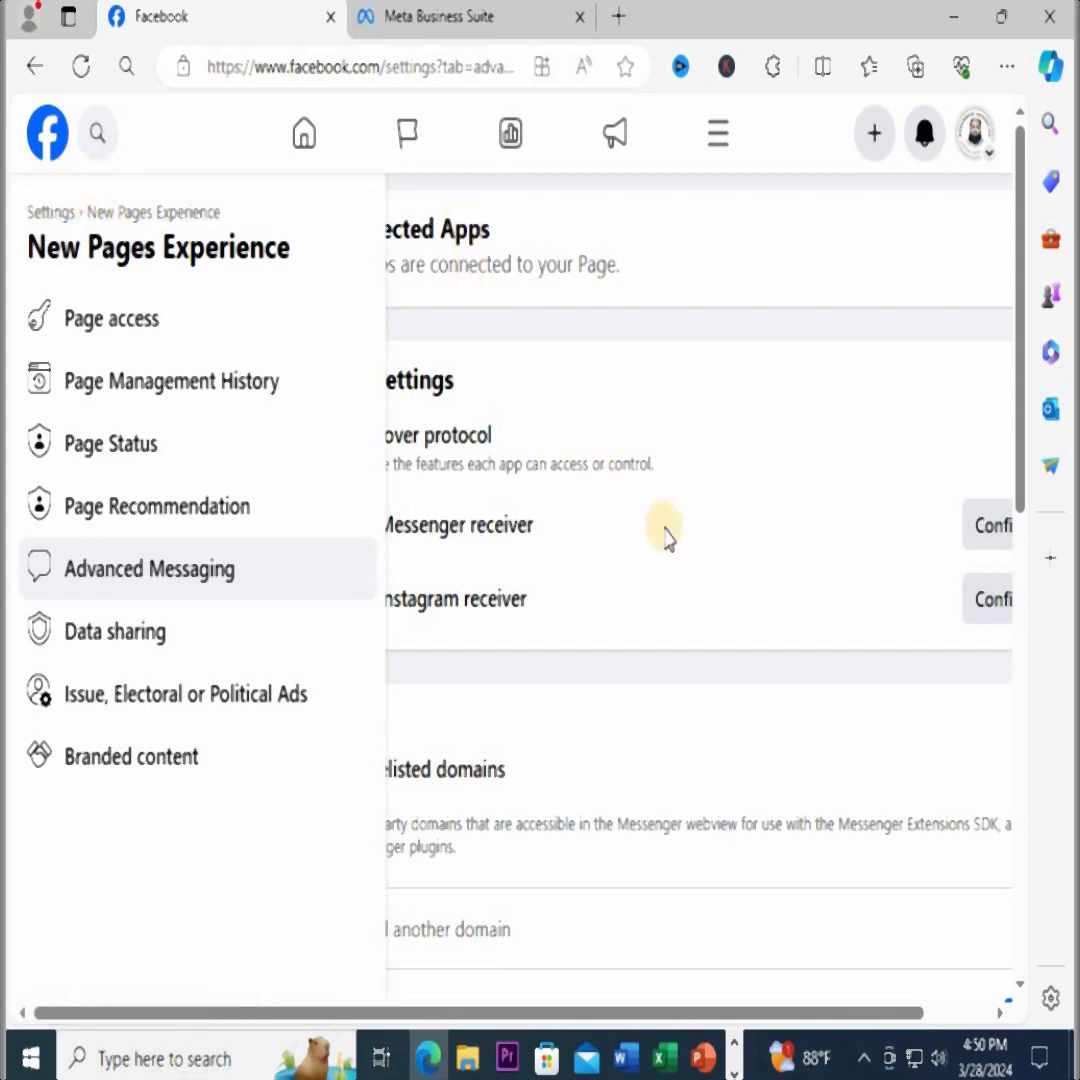
scroll(665, 560, down, 2)
drag(603, 1008, 470, 1000)
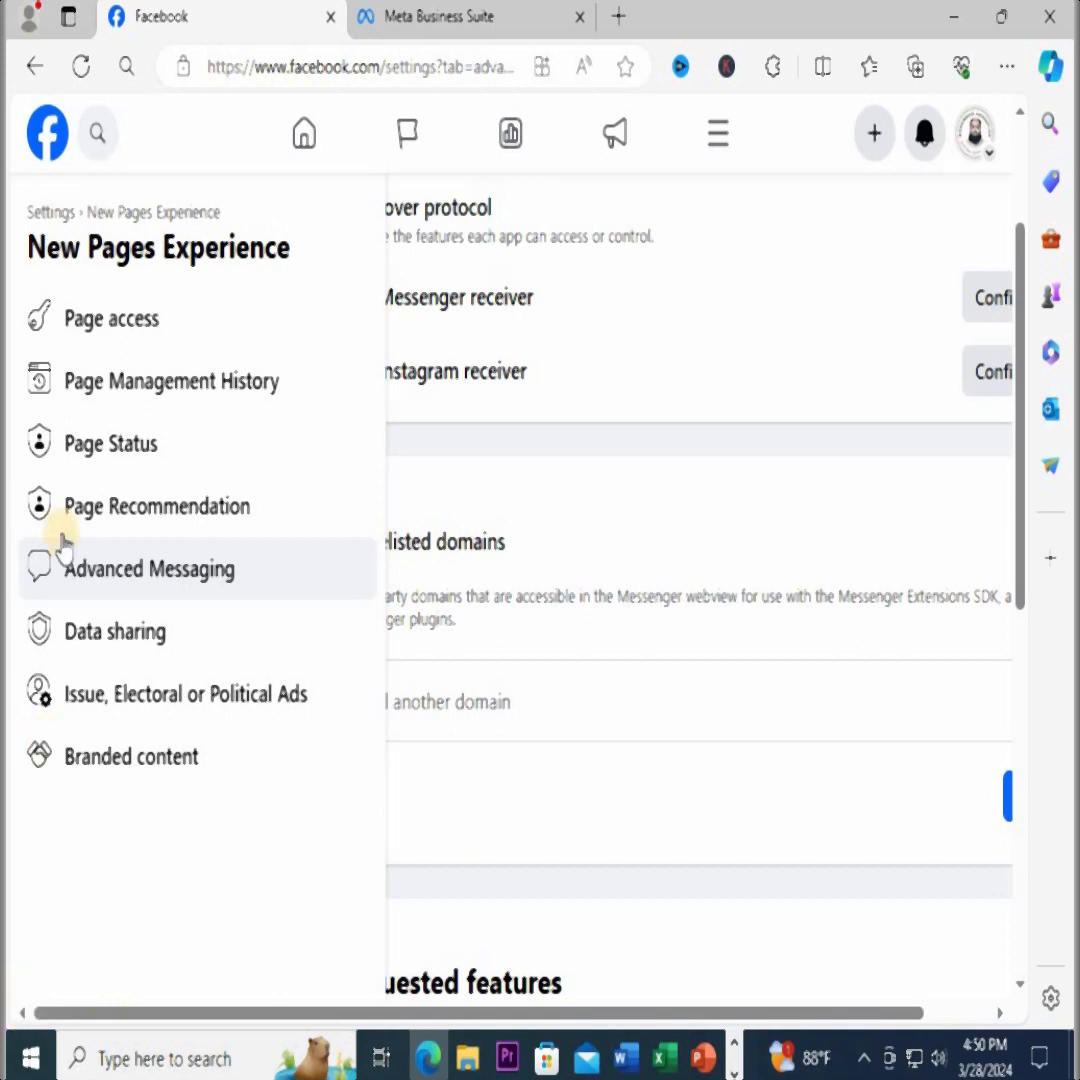
Return to the main Settings and review the name and username in the Free Freelancing Course page's general settings
click(48, 208)
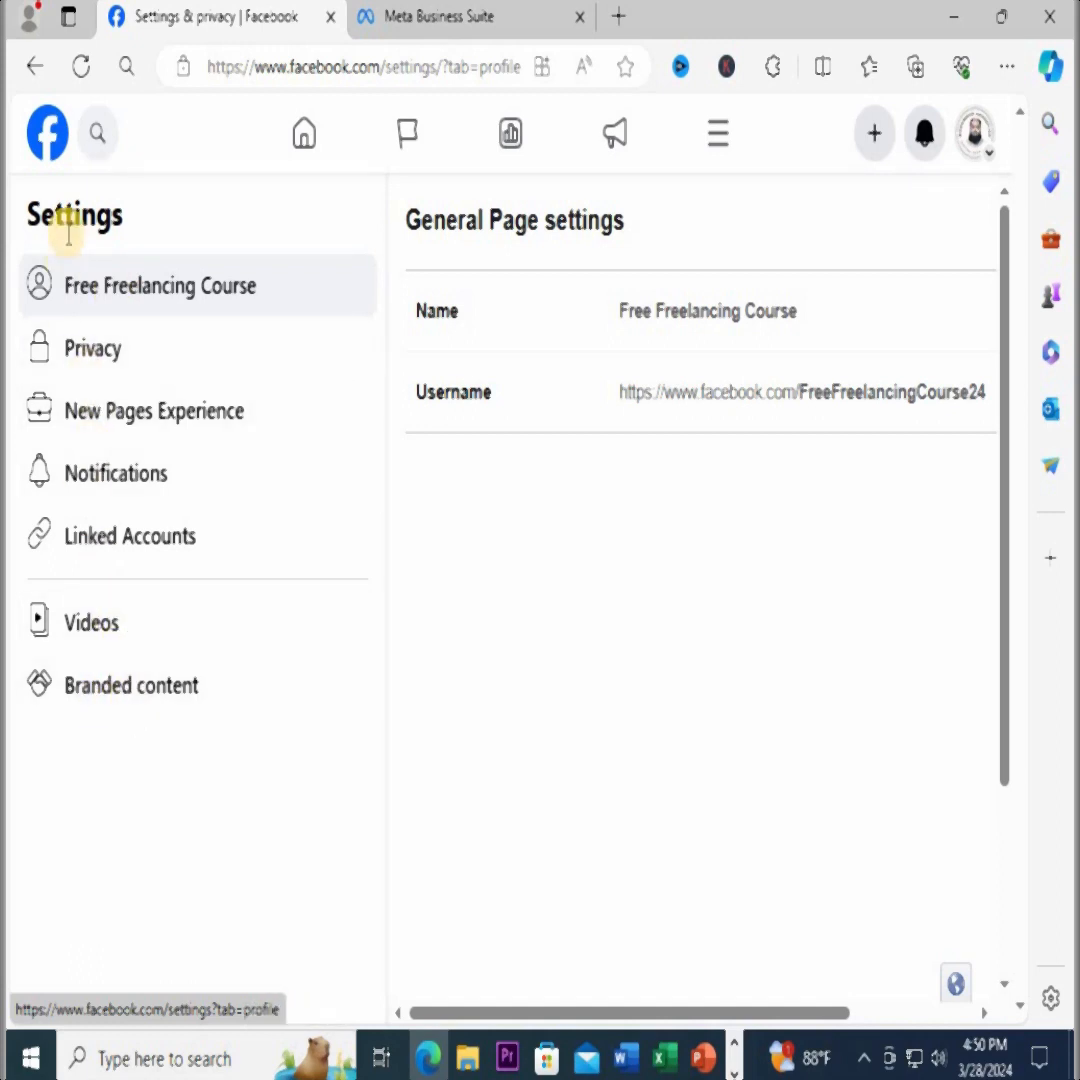
click(98, 305)
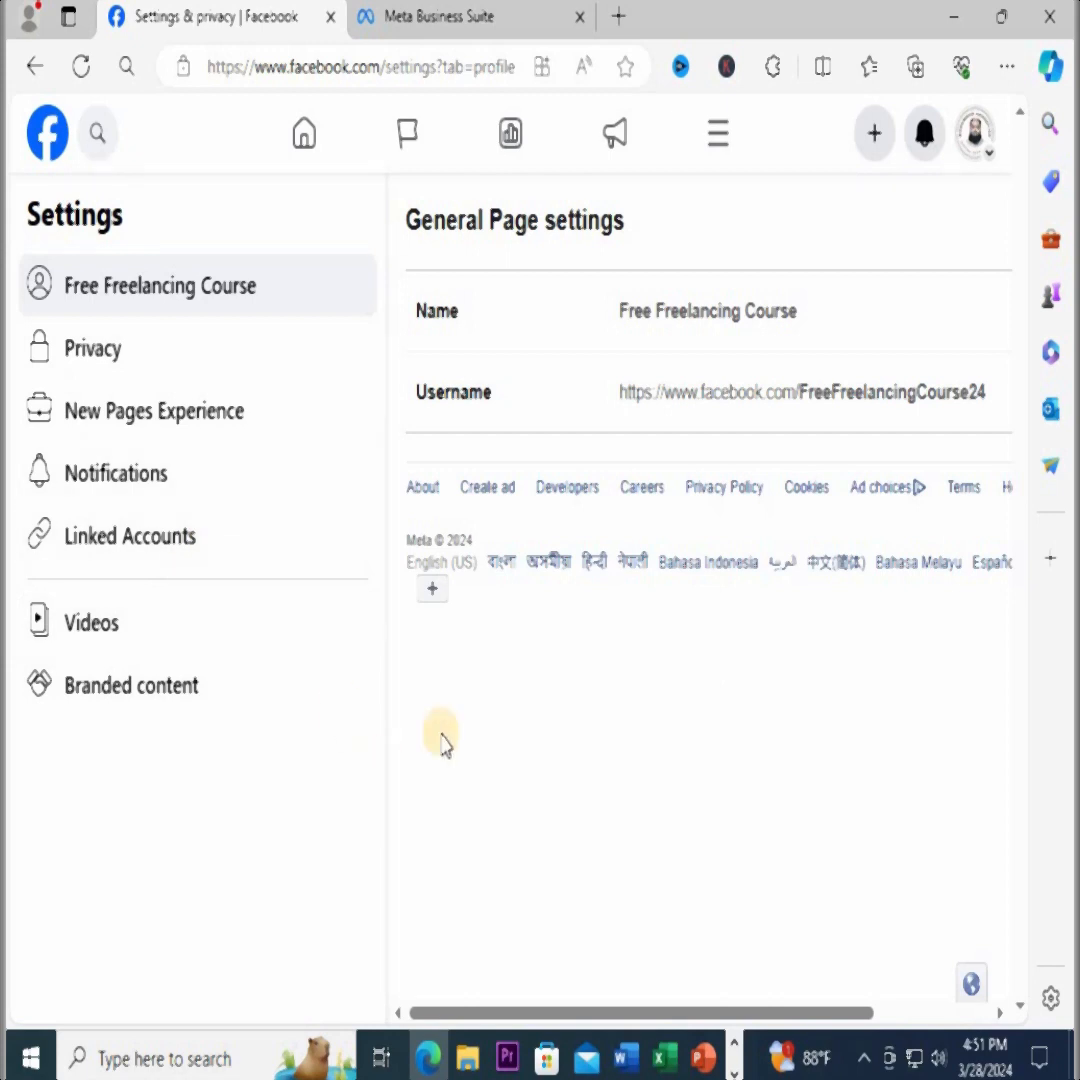
drag(571, 1012, 530, 990)
drag(760, 1012, 843, 1010)
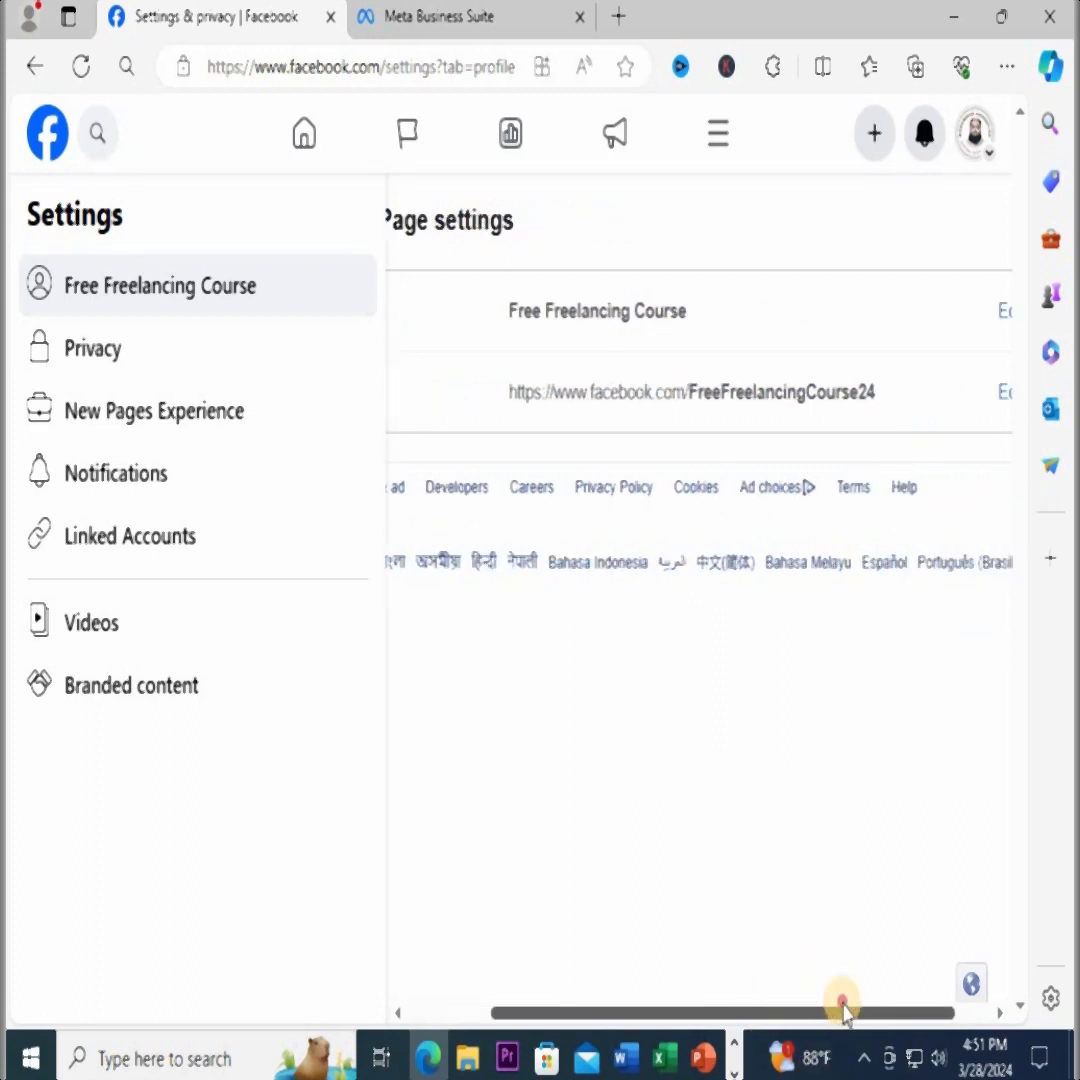
drag(742, 1008, 661, 1008)
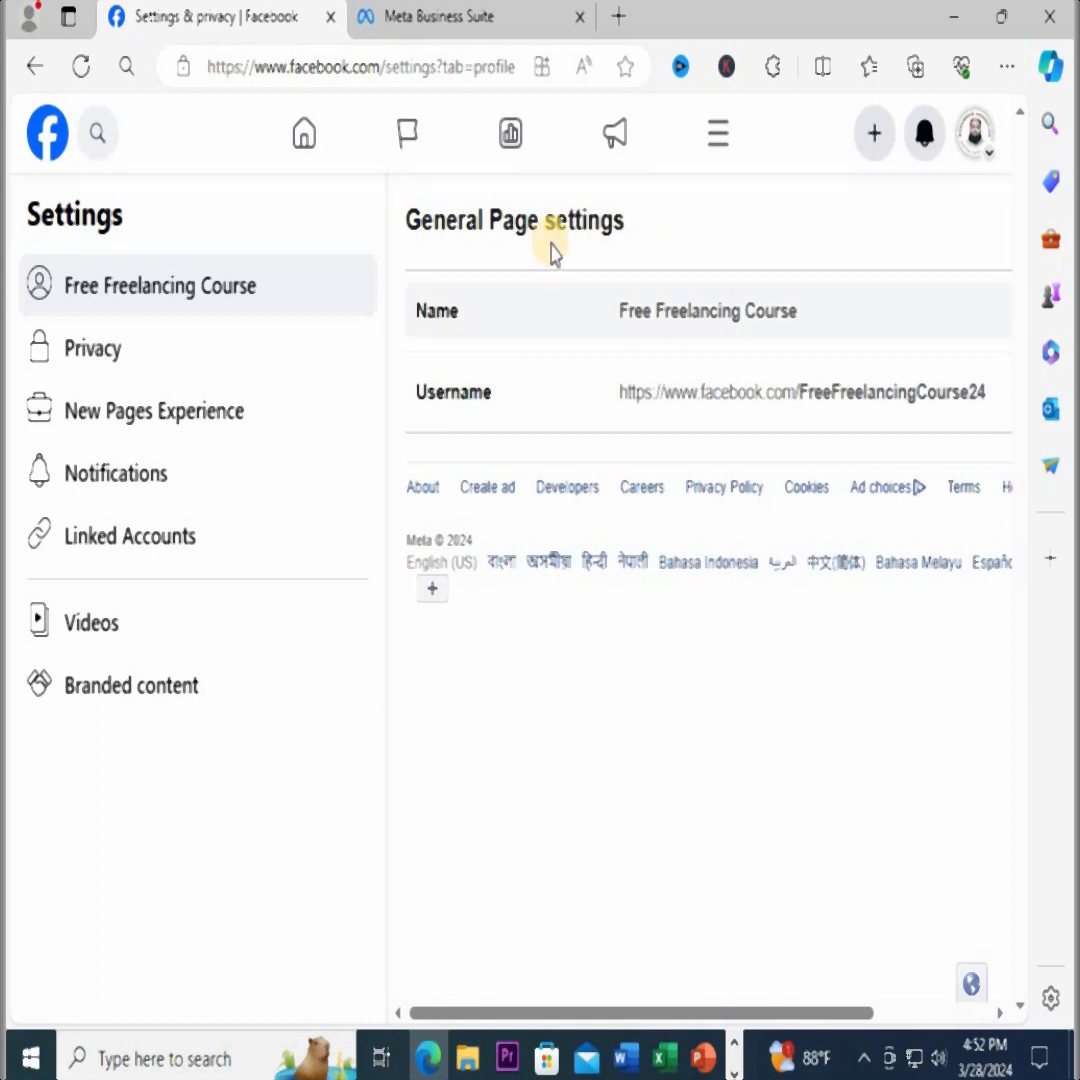
click(863, 1057)
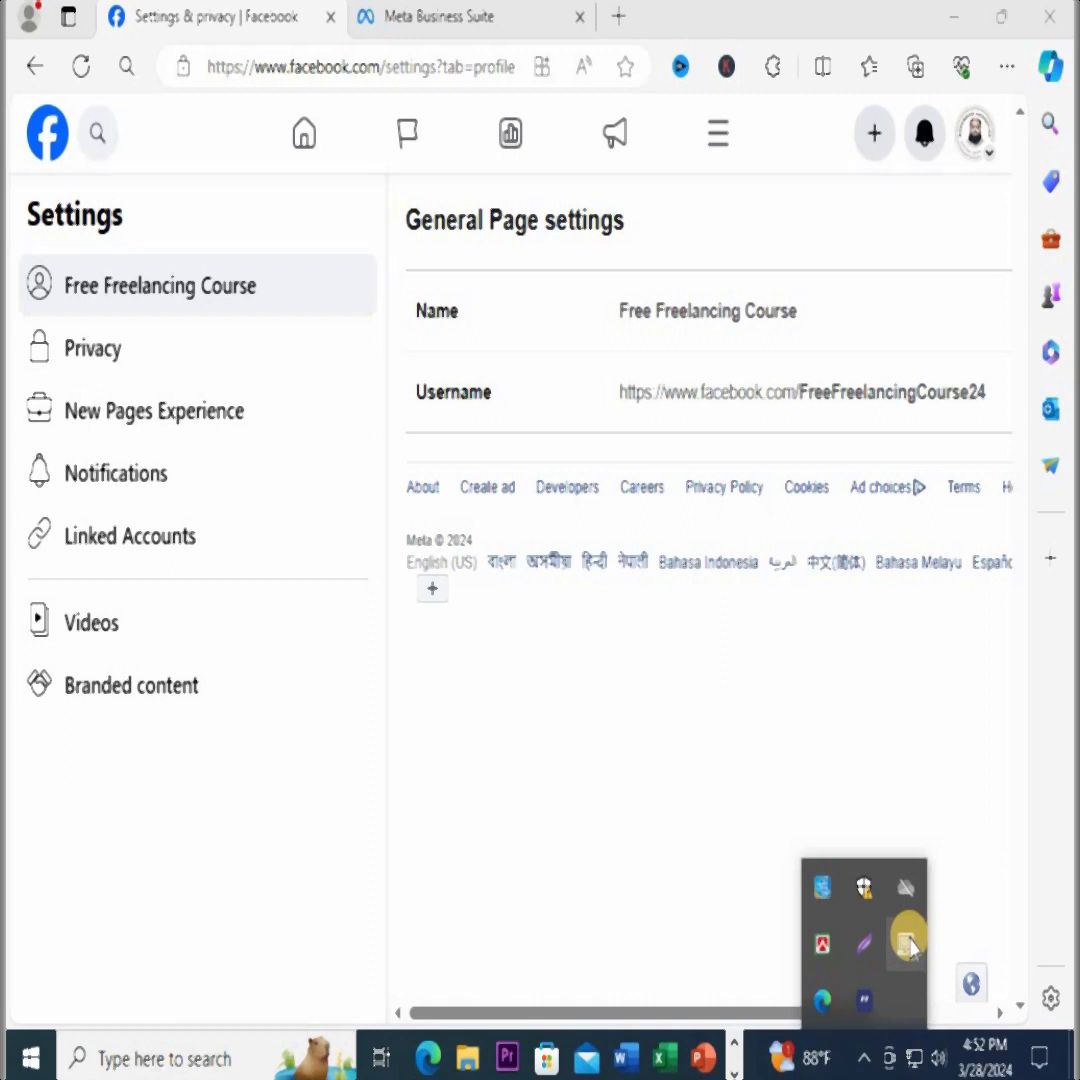